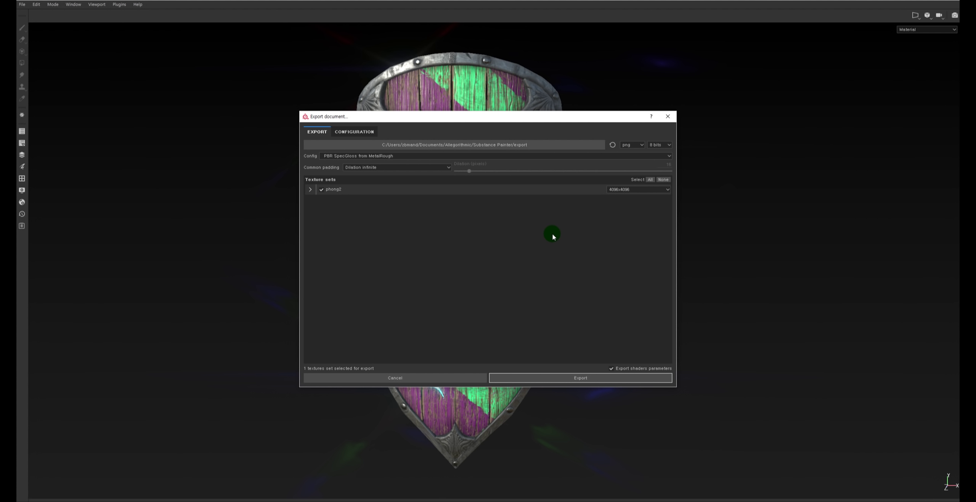
Step: Set the export preset to PBR SpecGloss from MetalRough with 4096x4096 resolution
click(403, 158)
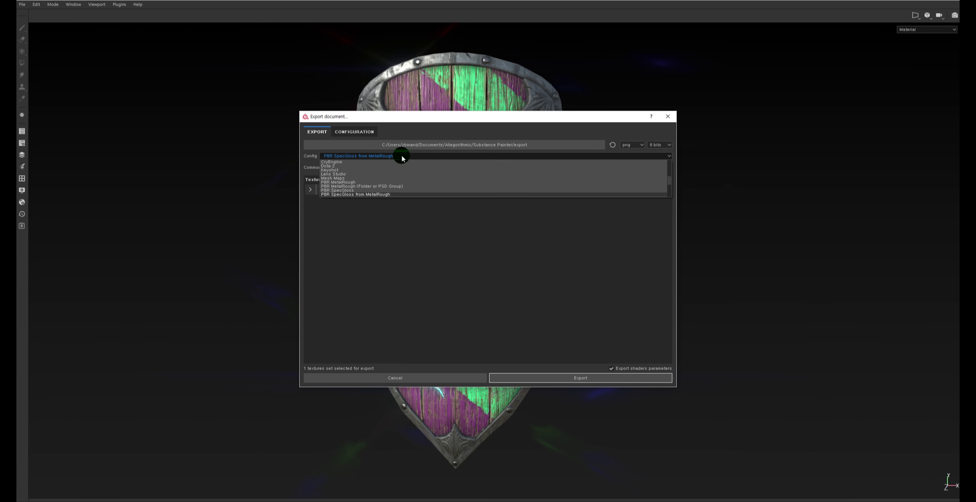
scroll(345, 184, down, 2)
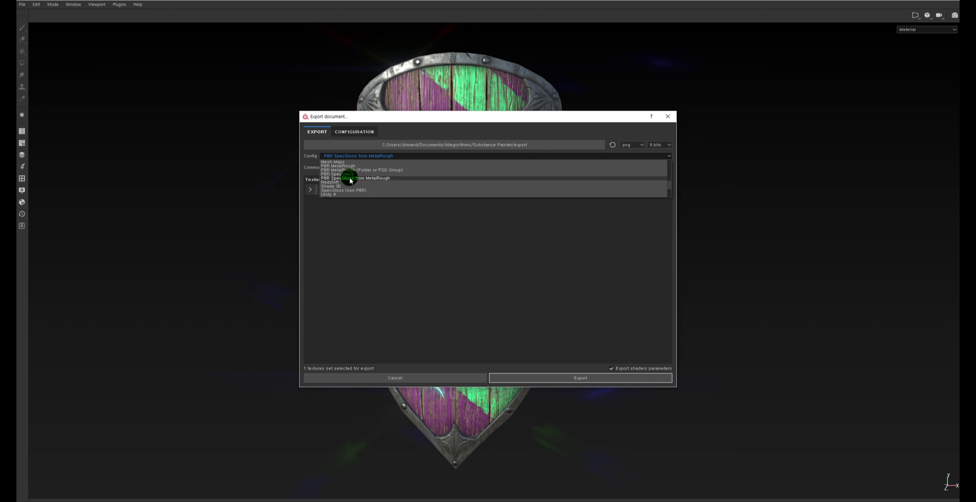
click(396, 178)
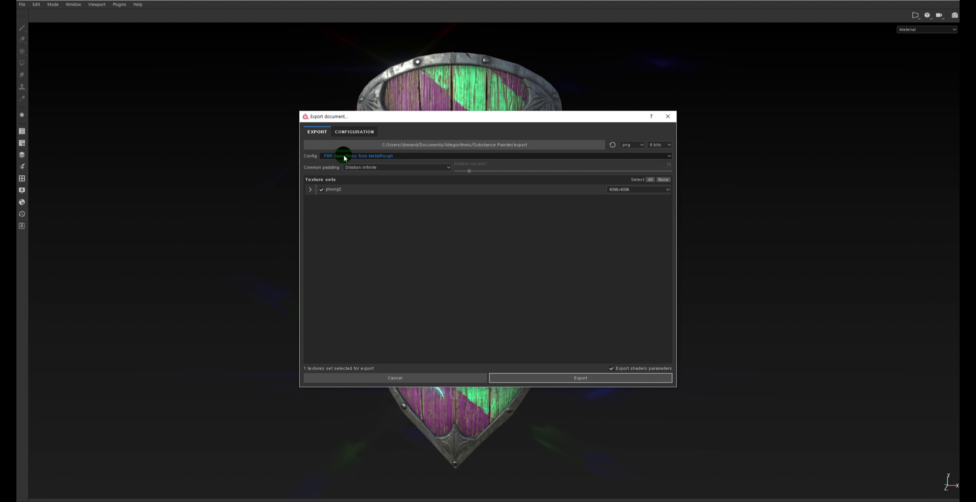
drag(530, 119, 520, 119)
click(618, 190)
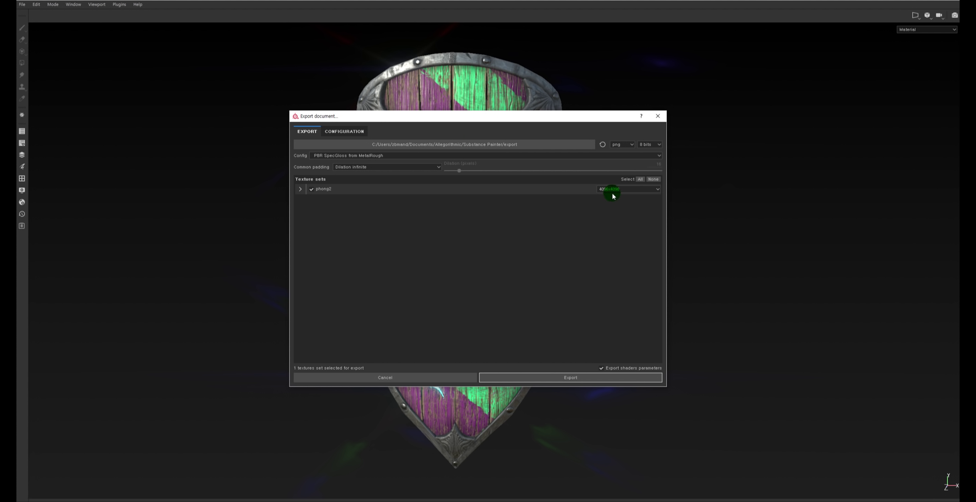
click(618, 189)
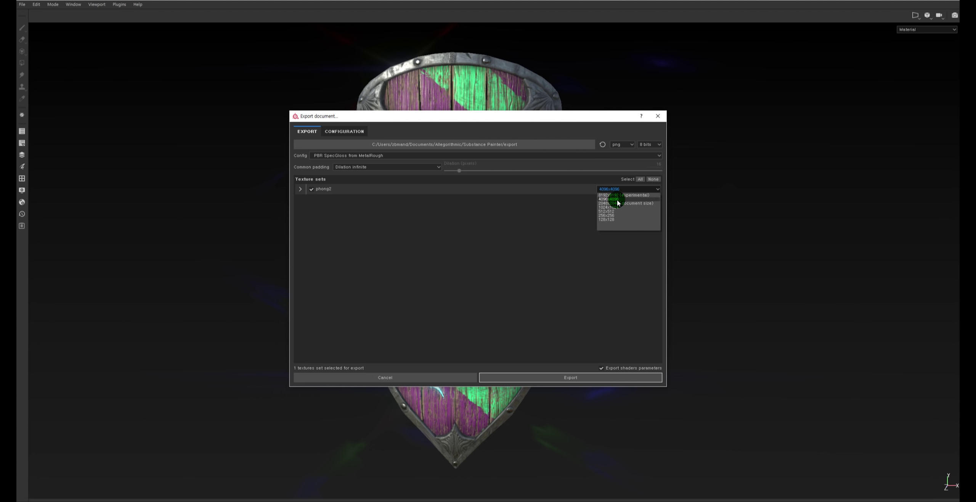
click(617, 200)
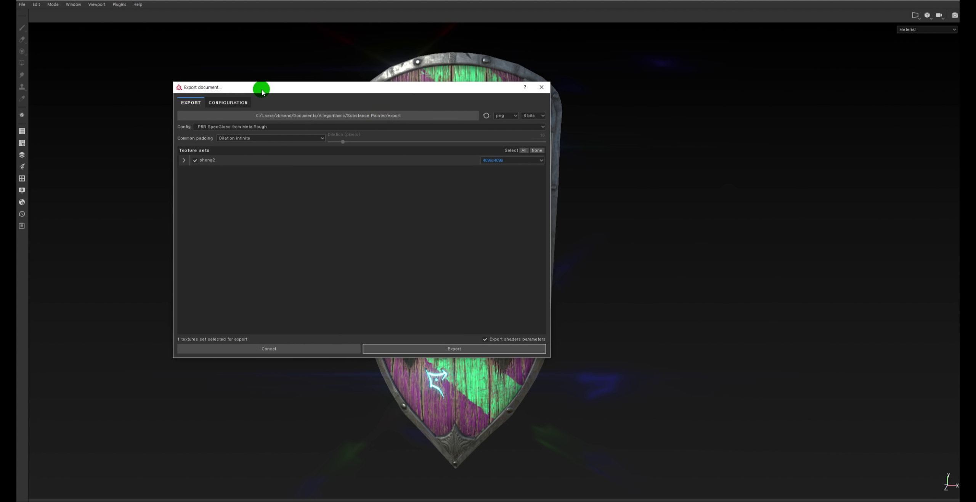
Step: Expand the phong2 texture set and export its six SpecGloss PNG maps, confirming the success message
drag(373, 126, 353, 103)
click(280, 166)
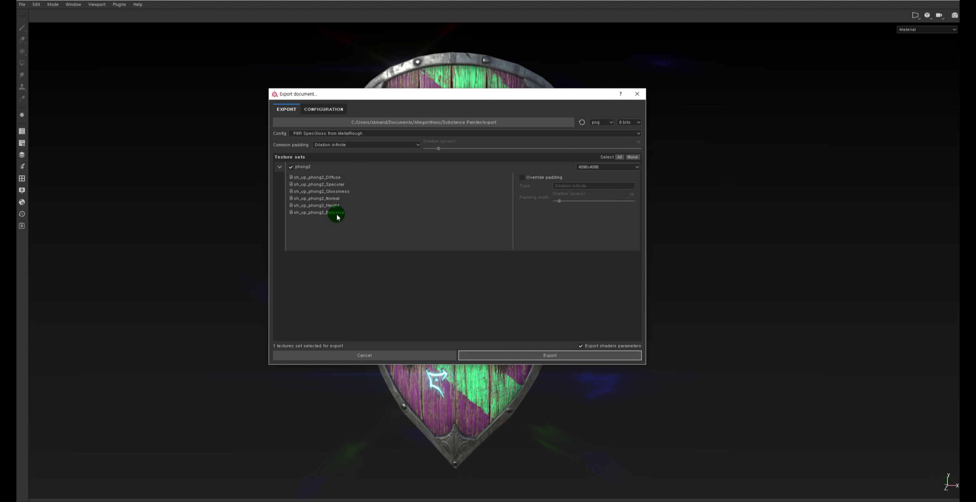
drag(348, 96, 658, 112)
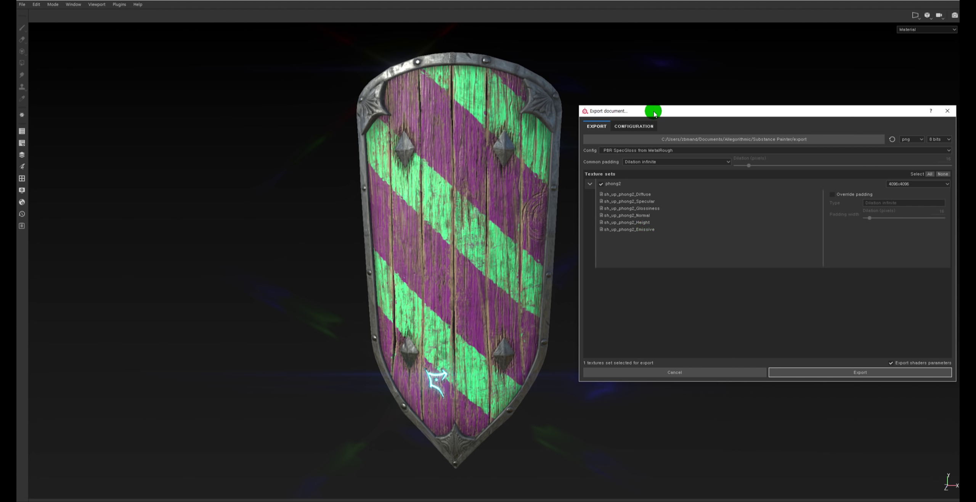
drag(654, 114, 407, 128)
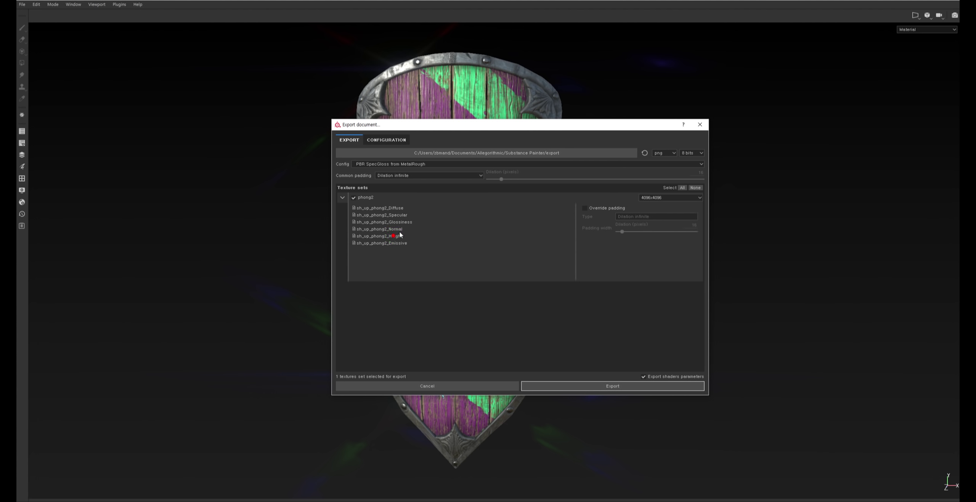
drag(571, 132, 533, 117)
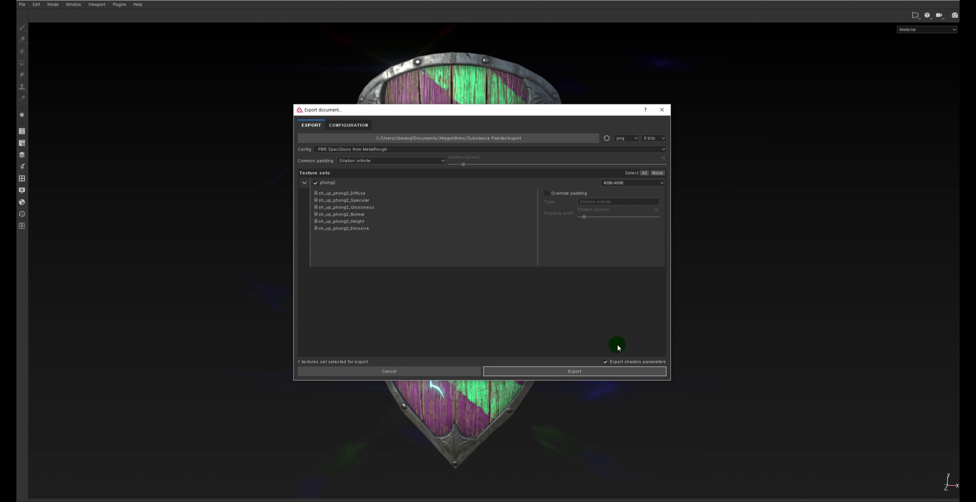
click(598, 371)
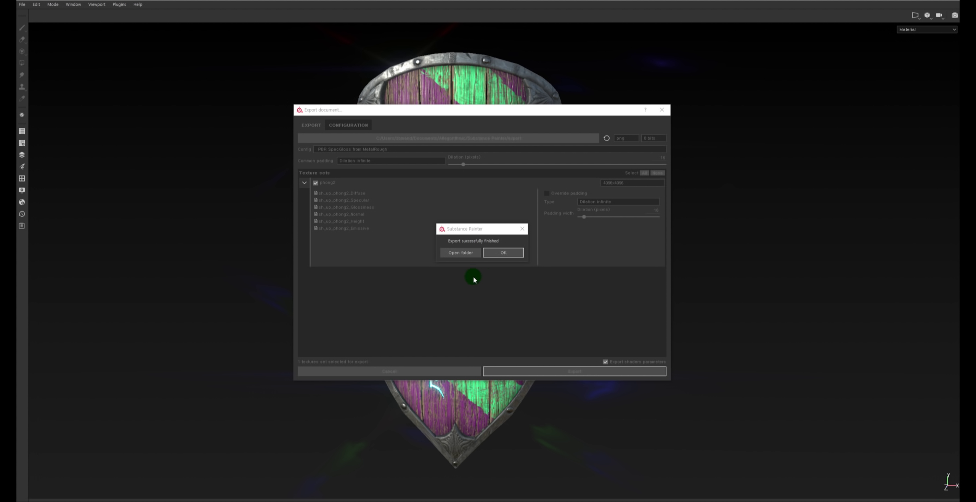
click(503, 254)
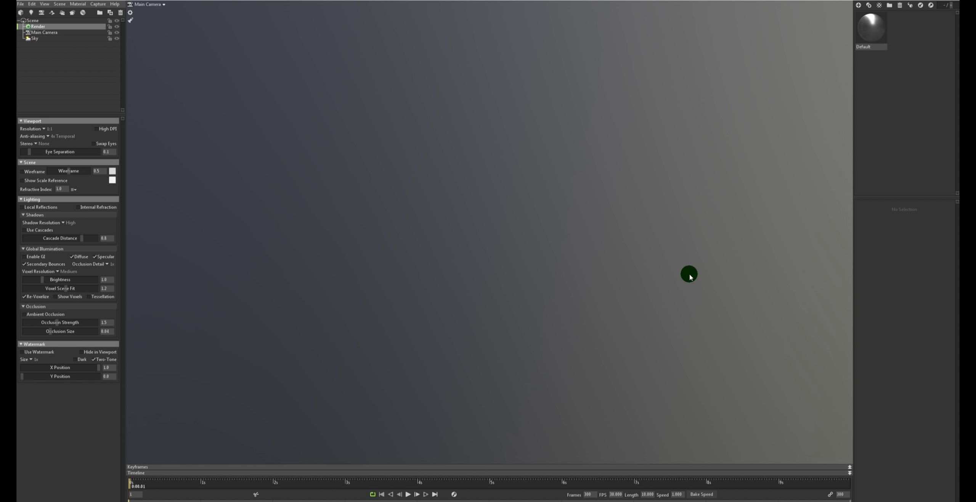
Step: Import the shield model via File > Import Model and open the phong2 material settings
click(21, 5)
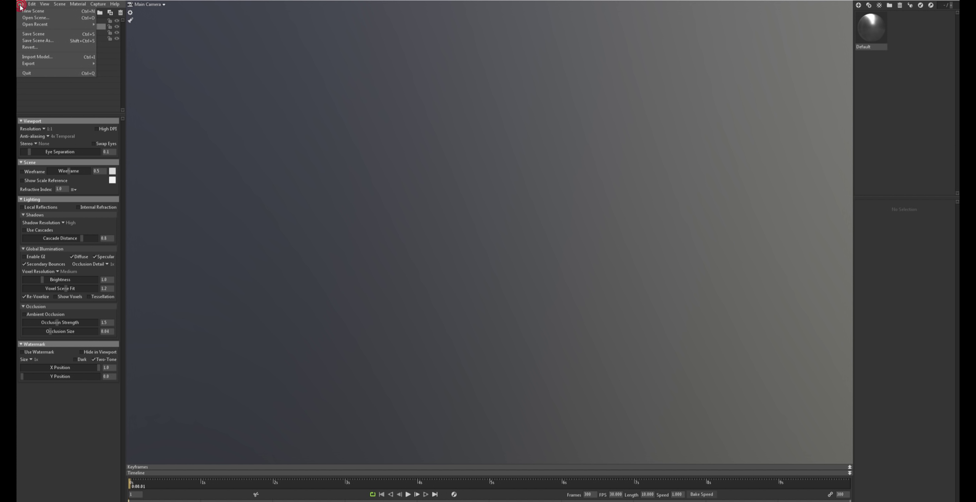
click(57, 56)
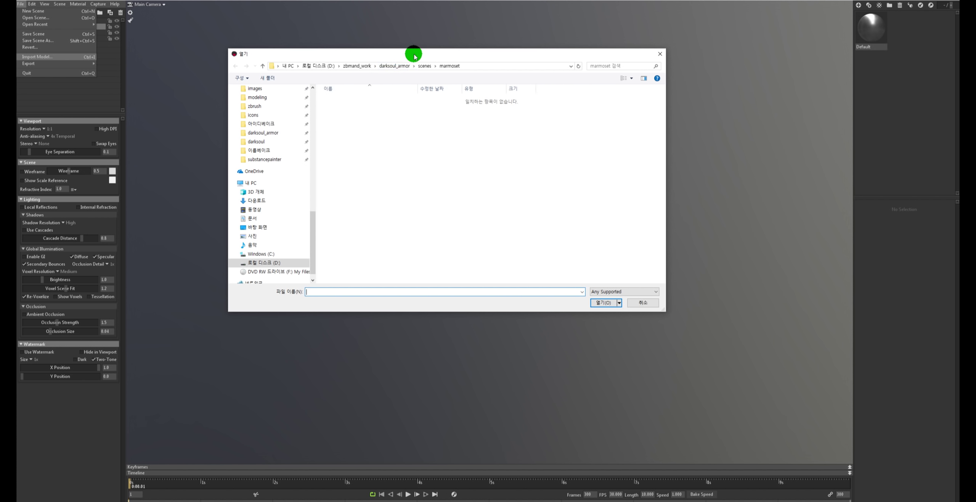
click(413, 54)
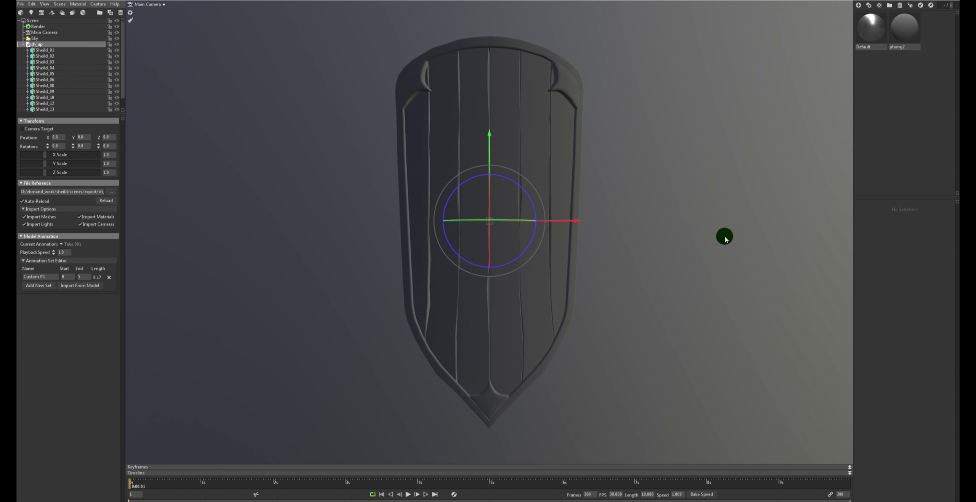
mouse_move(669, 209)
mouse_down()
mouse_move(394, 212)
mouse_move(647, 205)
mouse_up()
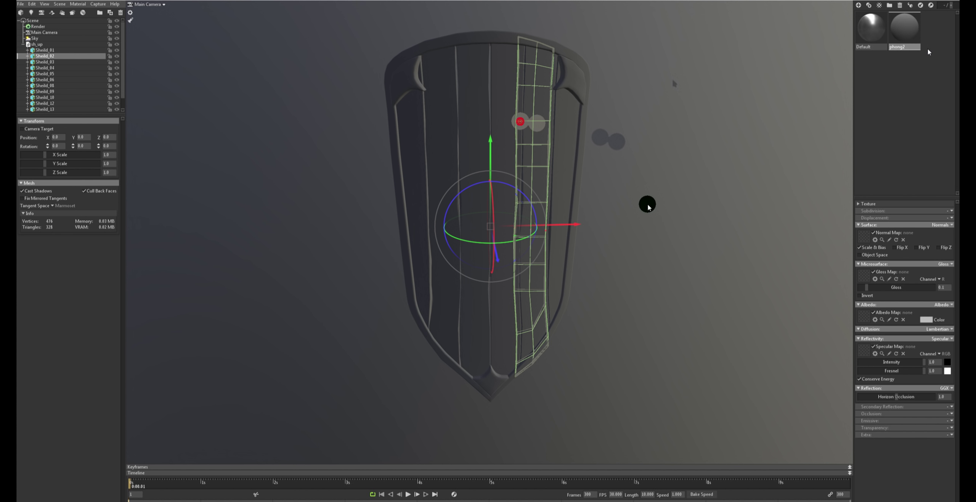
double_click(907, 38)
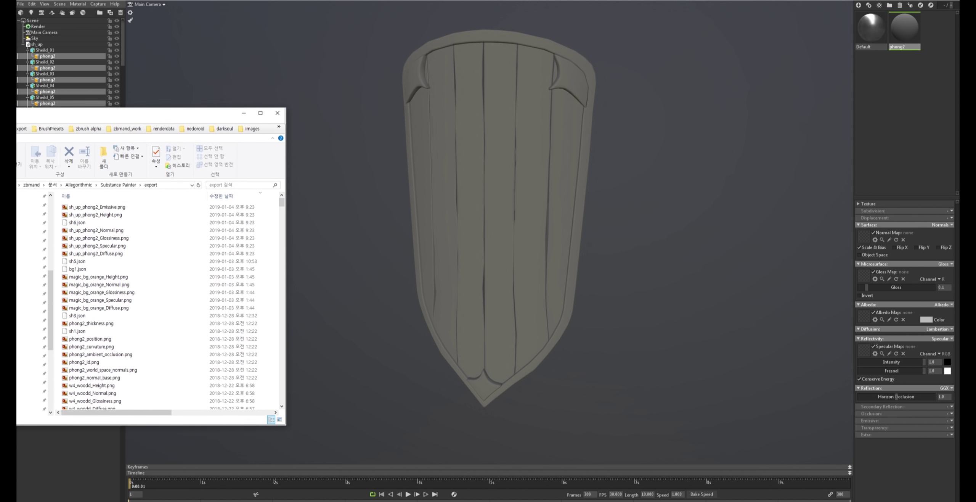
Step: Place the exported textures folder beside Toolbag and assign the Diffuse PNG to the Albedo slot
drag(163, 125, 23, 120)
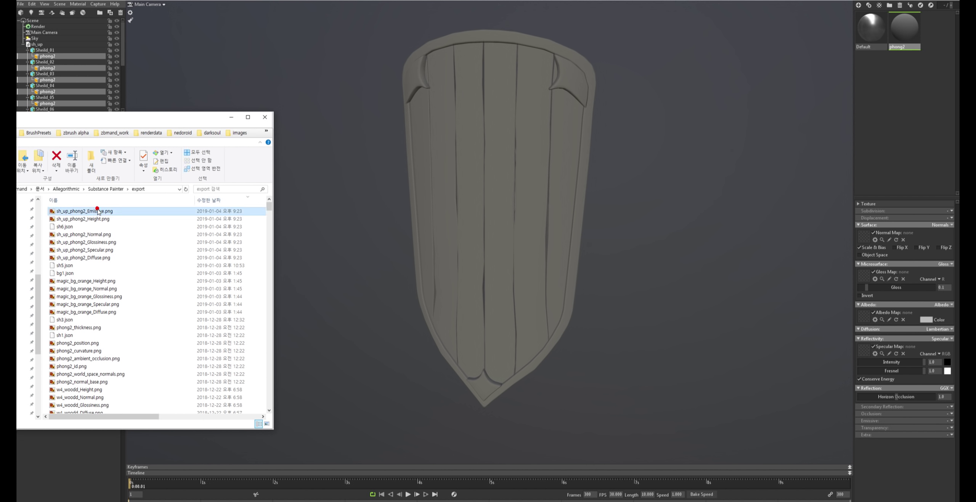
click(98, 218)
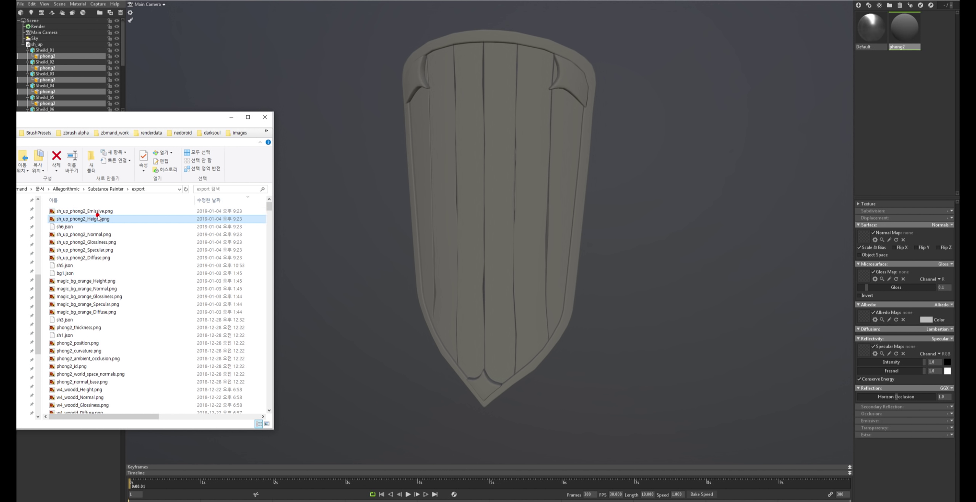
click(266, 424)
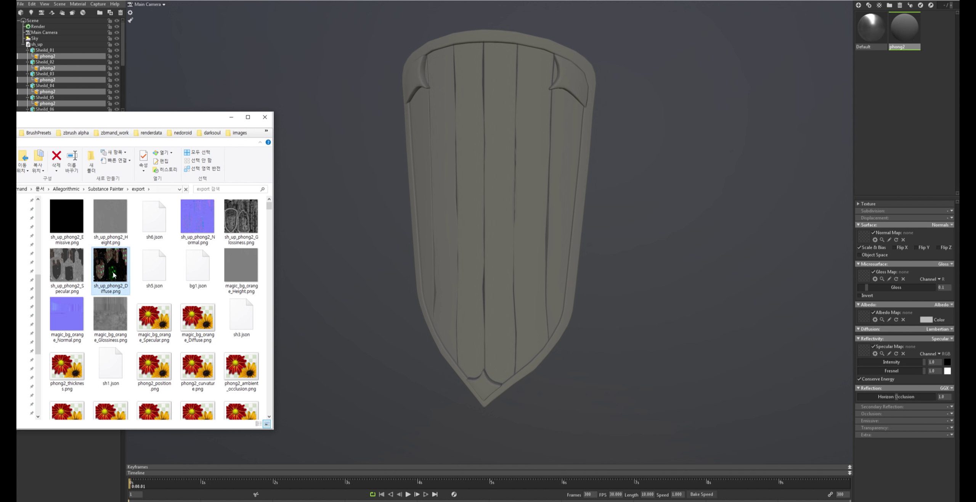
click(66, 268)
click(245, 224)
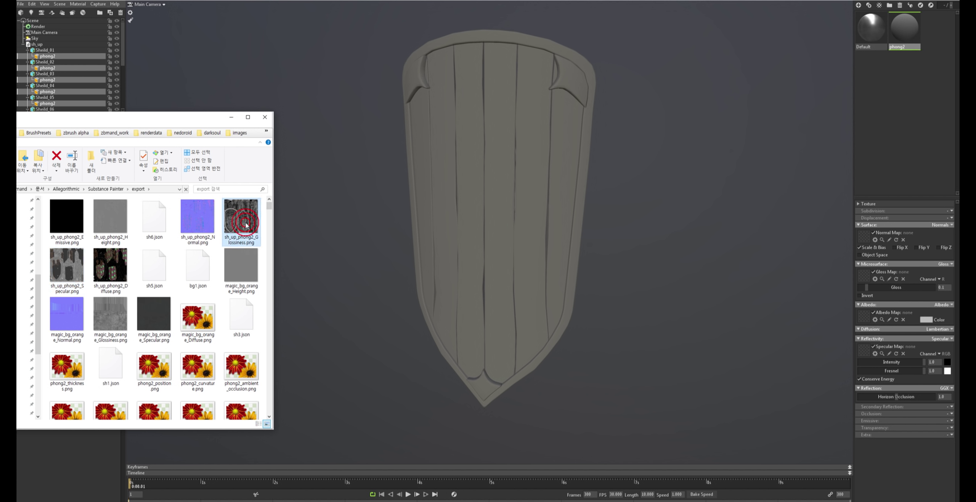
click(112, 222)
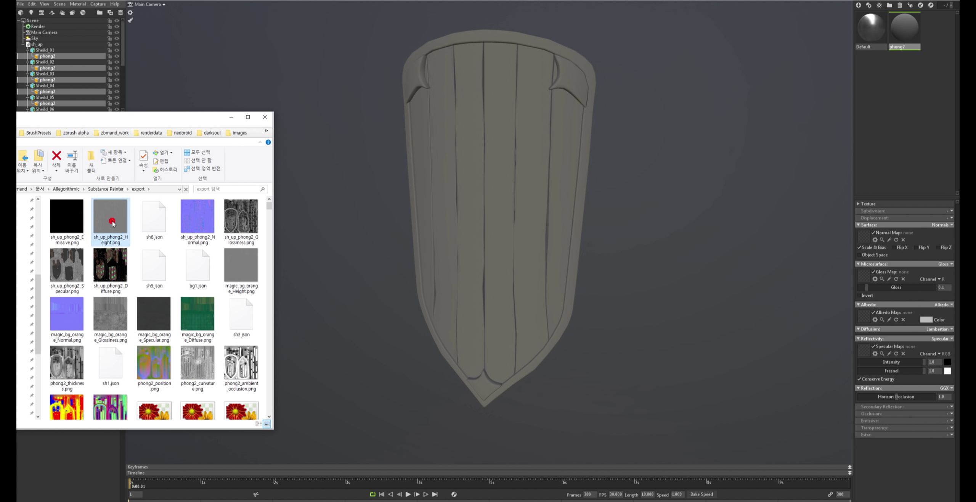
click(76, 214)
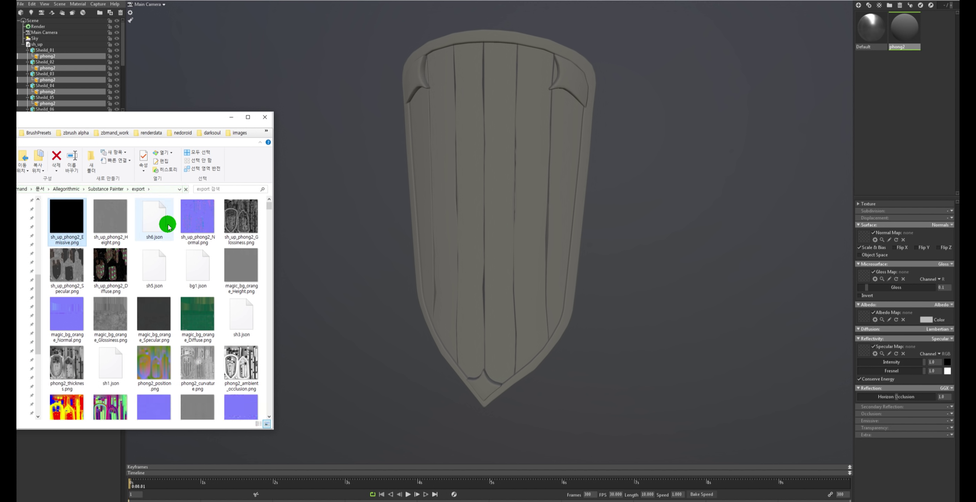
click(112, 270)
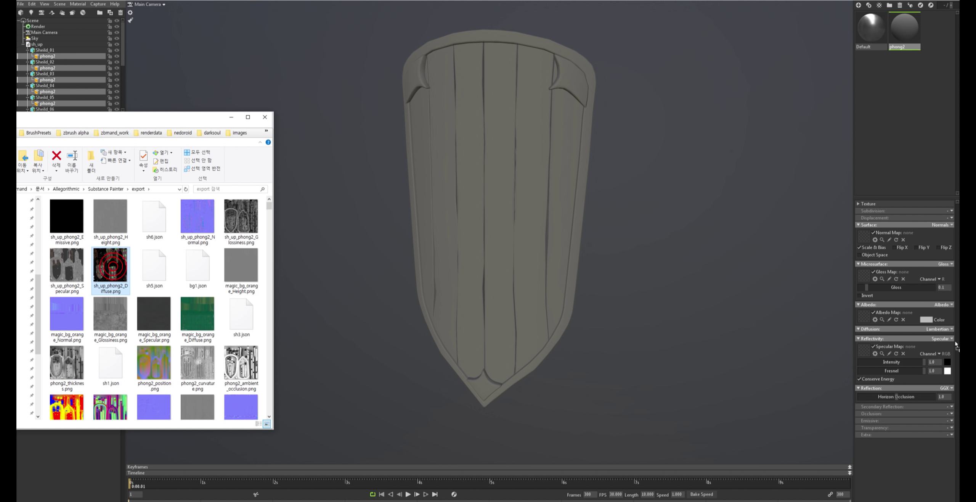
drag(956, 344, 862, 315)
Step: Assign the Specular, Glossiness and Normal PNGs to their slots and toggle the normal's Flip Y
click(70, 263)
drag(71, 263, 862, 350)
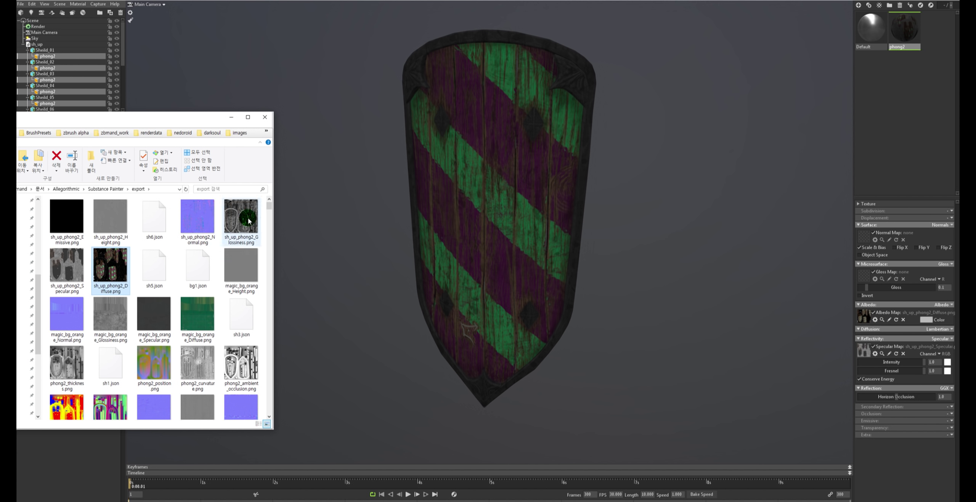
mouse_move(243, 217)
mouse_down()
mouse_move(919, 252)
mouse_move(863, 276)
mouse_up()
click(930, 289)
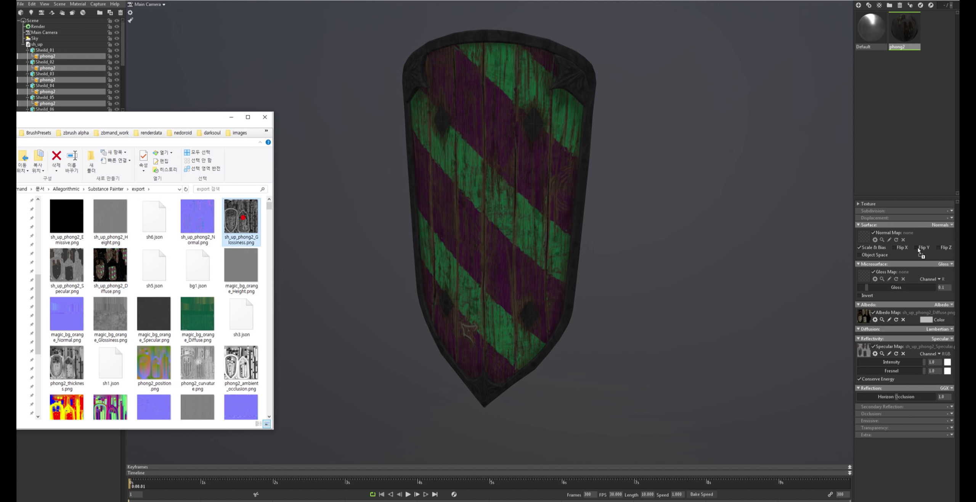
click(196, 225)
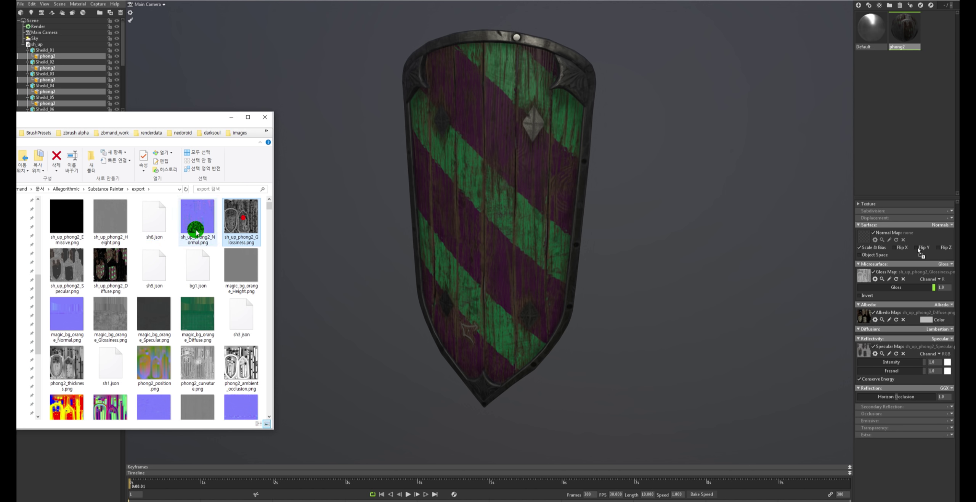
drag(196, 224, 883, 231)
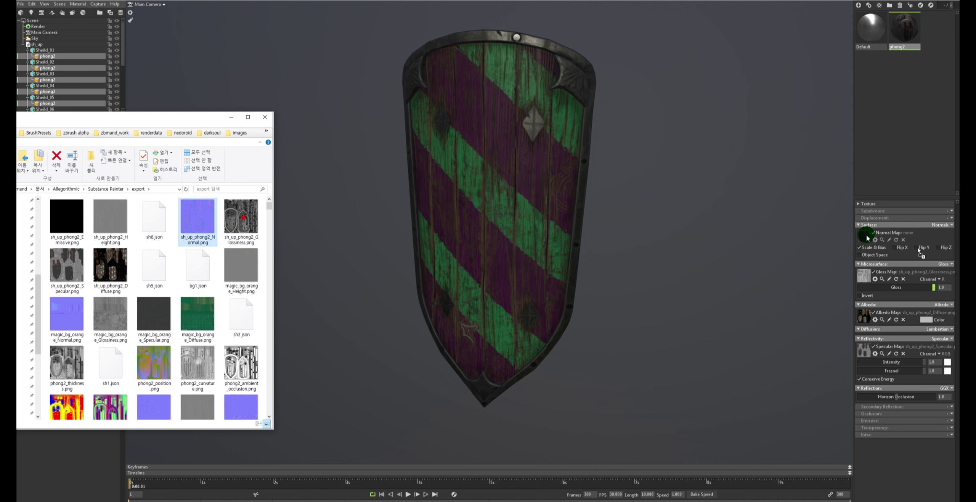
click(914, 246)
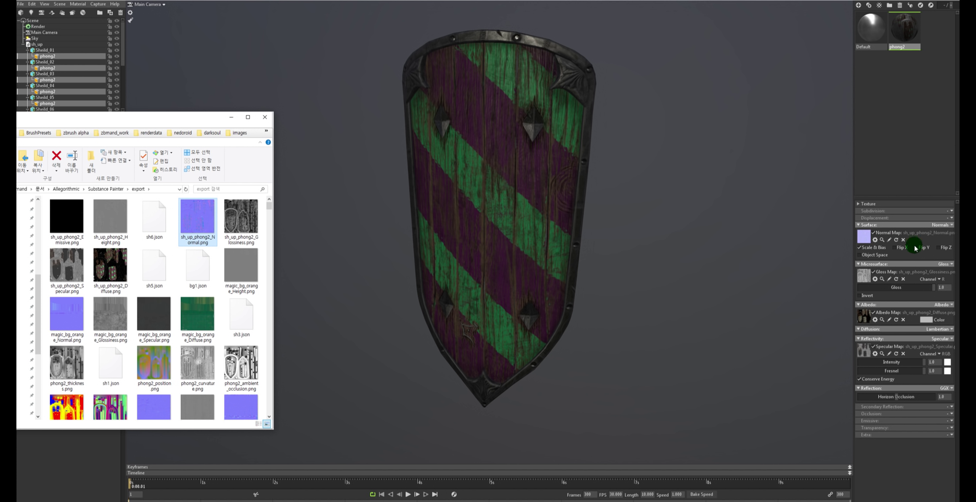
click(918, 247)
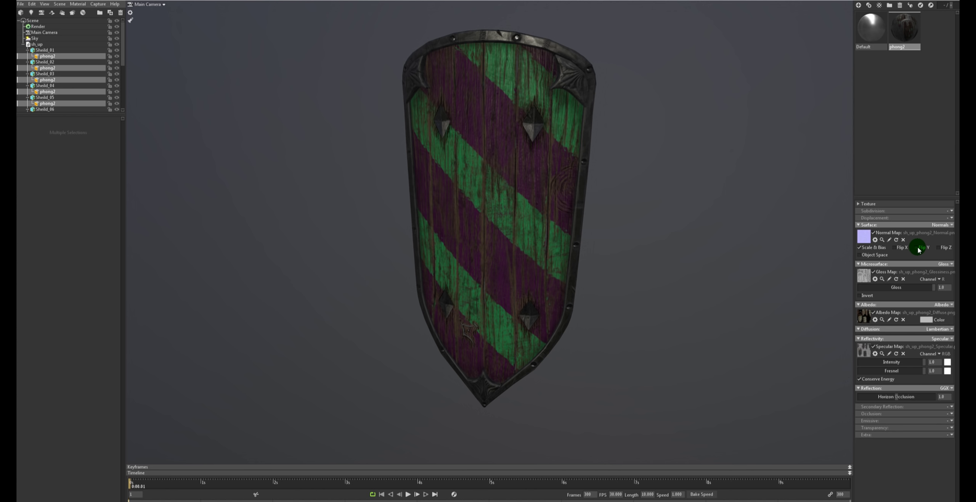
Step: Enable Flip Y on the Normal Map and zoom in to check the studs' shading
click(918, 248)
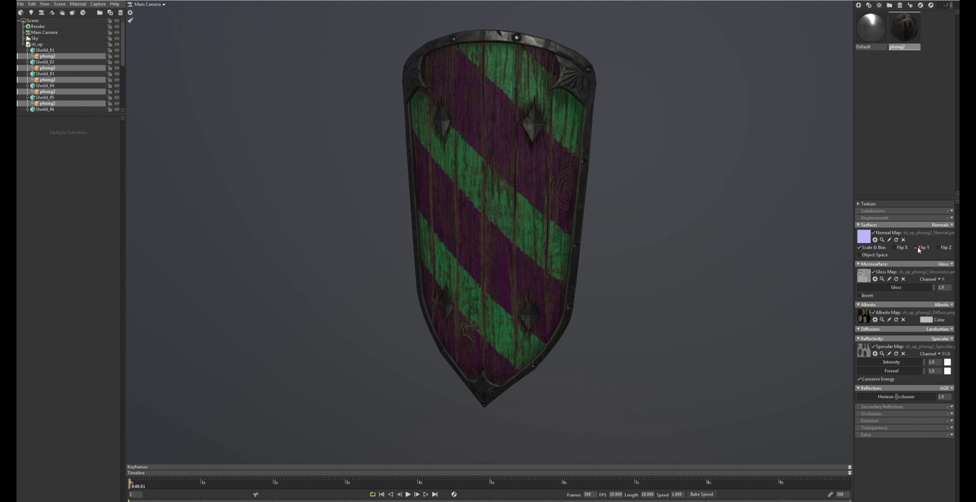
click(918, 248)
scroll(660, 257, up, 10)
scroll(610, 167, down, 3)
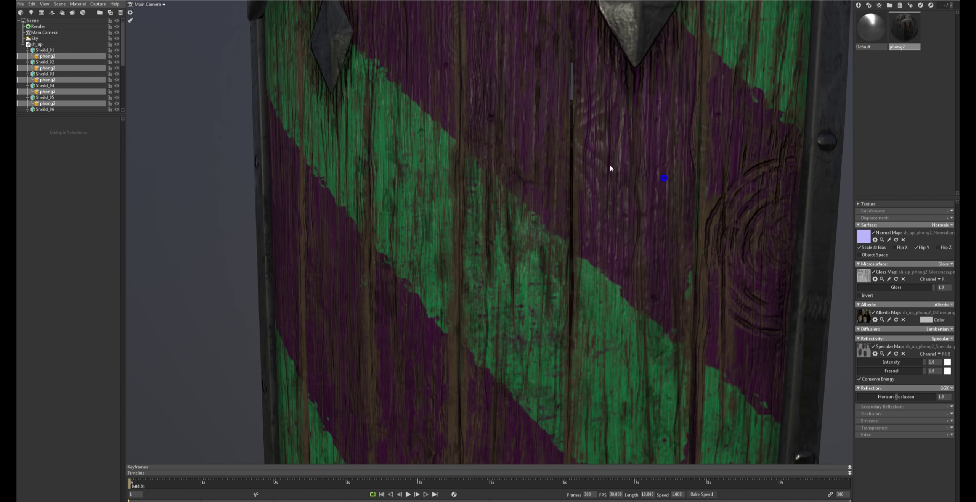
scroll(442, 133, down, 3)
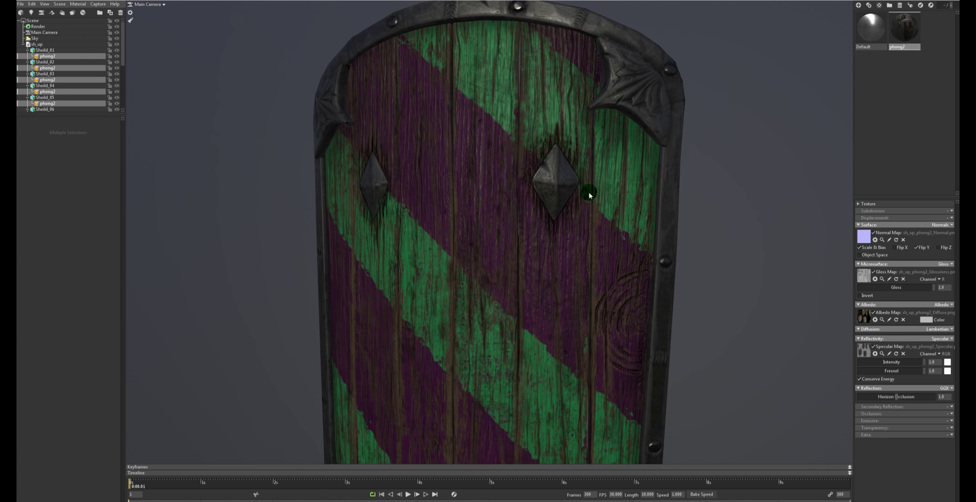
scroll(608, 192, up, 3)
scroll(660, 191, down, 3)
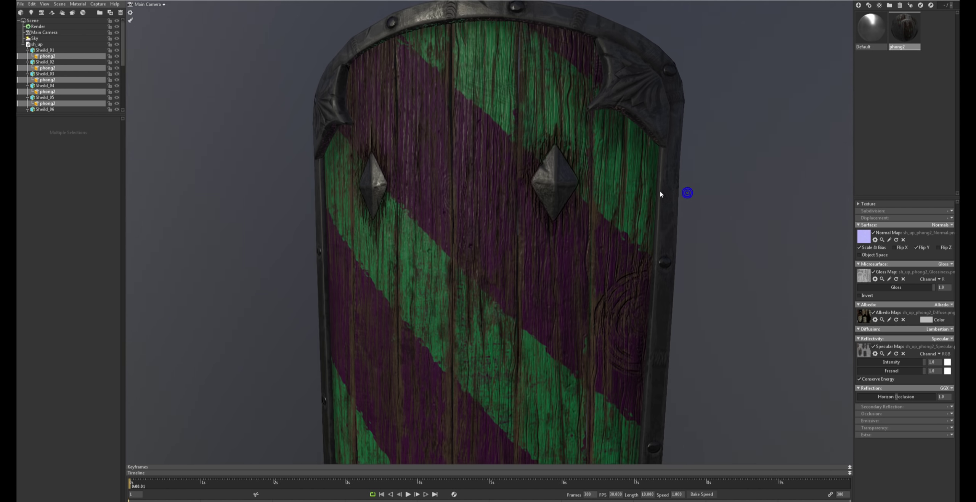
shift+drag(660, 192, 713, 203)
middle_drag(712, 204, 610, 192)
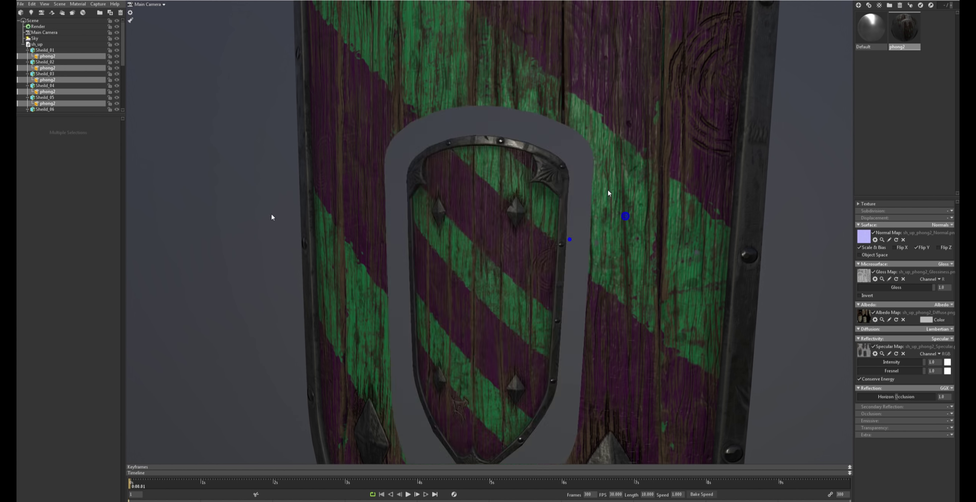
scroll(569, 239, down, 5)
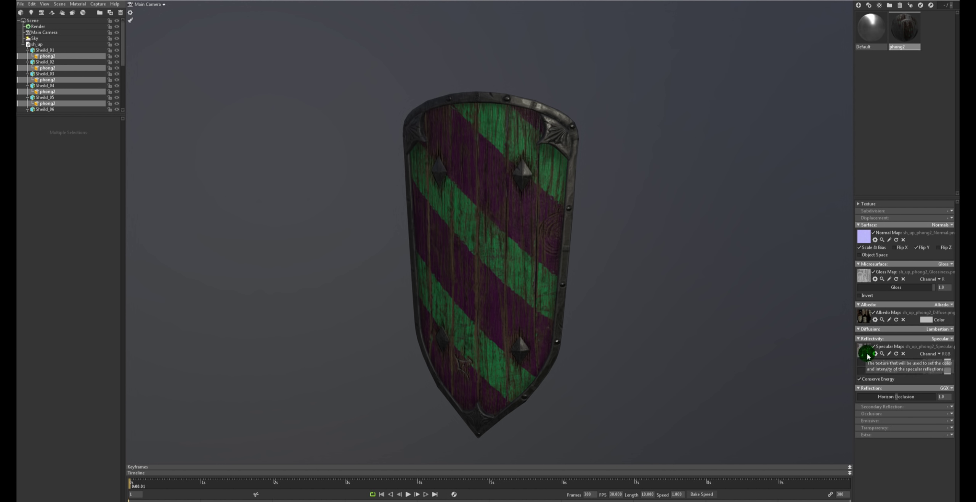
drag(868, 357, 677, 338)
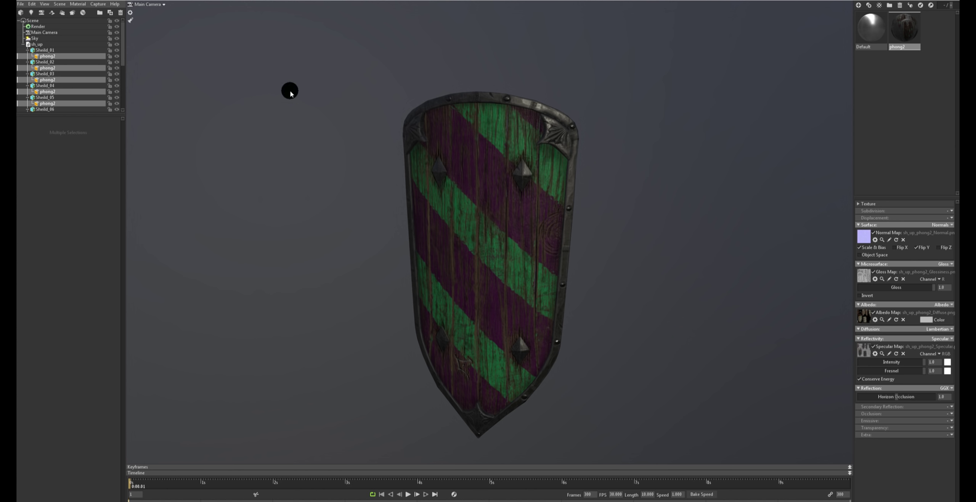
Step: Collapse the sh_up shield group in the outliner and select the Sky
click(26, 44)
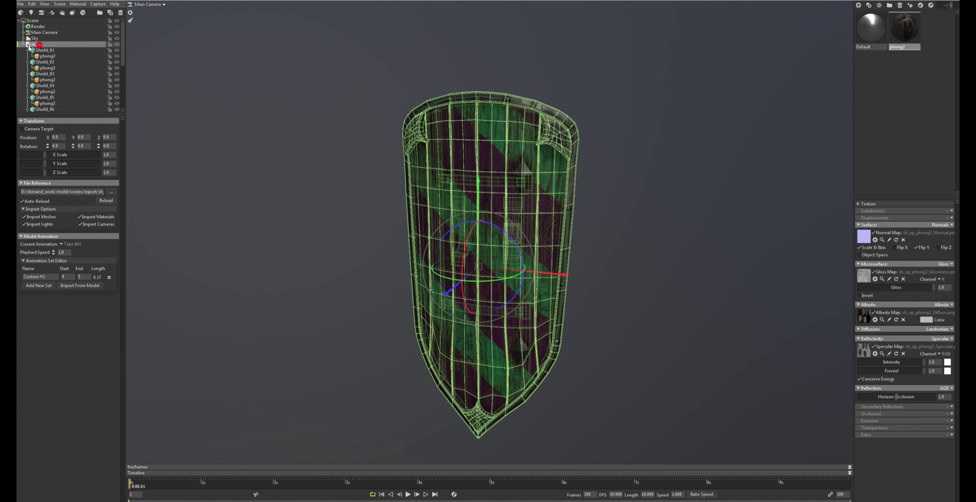
click(24, 44)
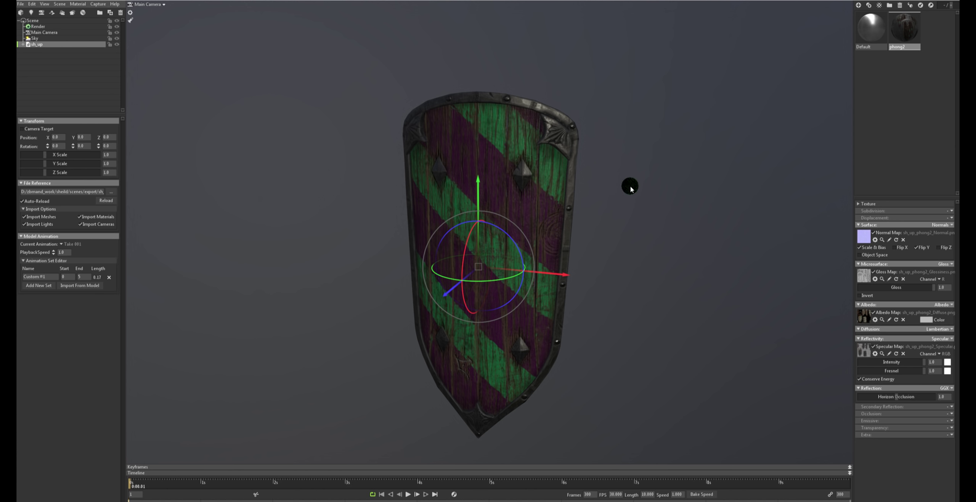
click(602, 91)
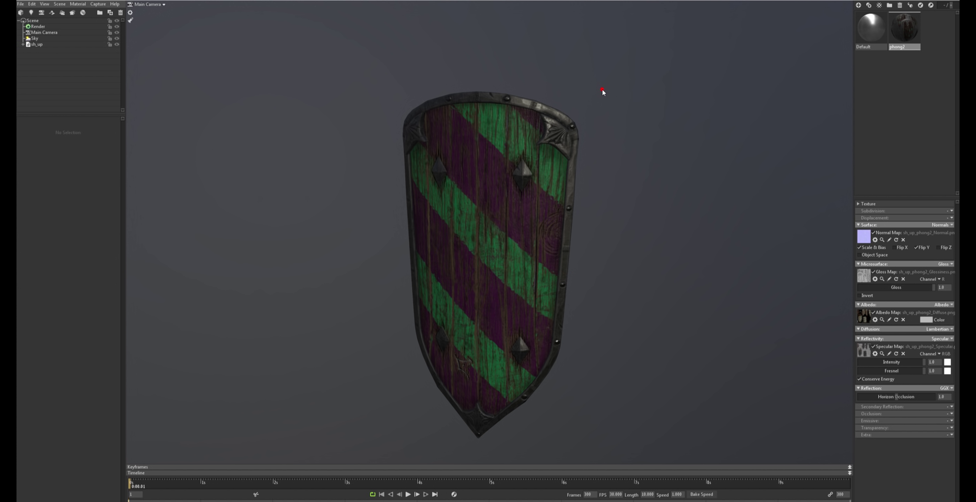
click(44, 32)
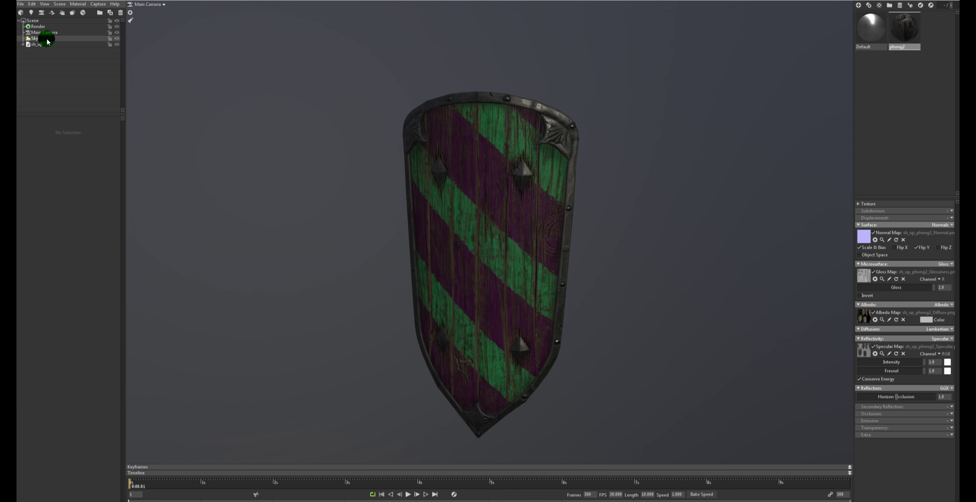
click(38, 26)
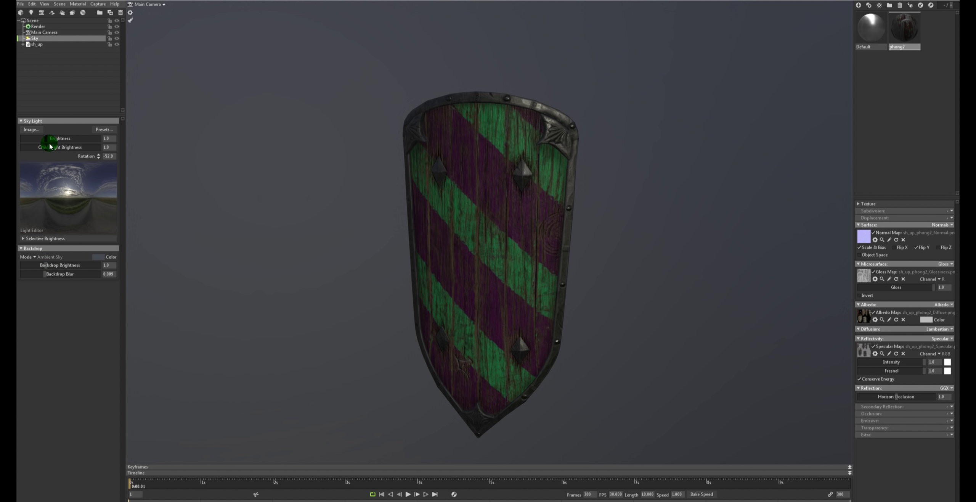
Step: Add Sky Light 1 and Sky Light 2 in the Light Editor and raise the sky brightness
drag(50, 146, 51, 140)
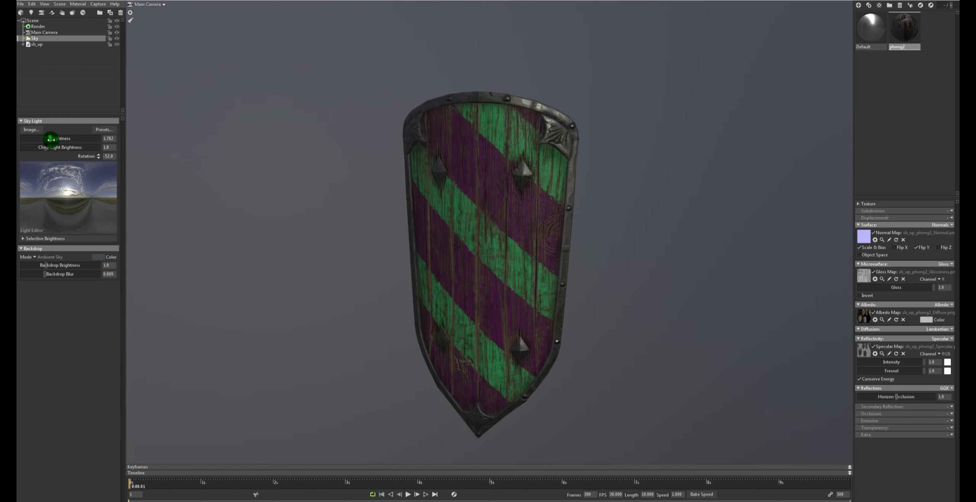
mouse_move(51, 140)
mouse_down()
mouse_move(49, 155)
mouse_move(67, 147)
mouse_up()
drag(73, 197, 101, 197)
mouse_move(87, 150)
mouse_down()
mouse_move(66, 149)
mouse_move(45, 220)
mouse_move(50, 175)
mouse_move(41, 192)
mouse_move(65, 179)
mouse_move(45, 183)
mouse_up()
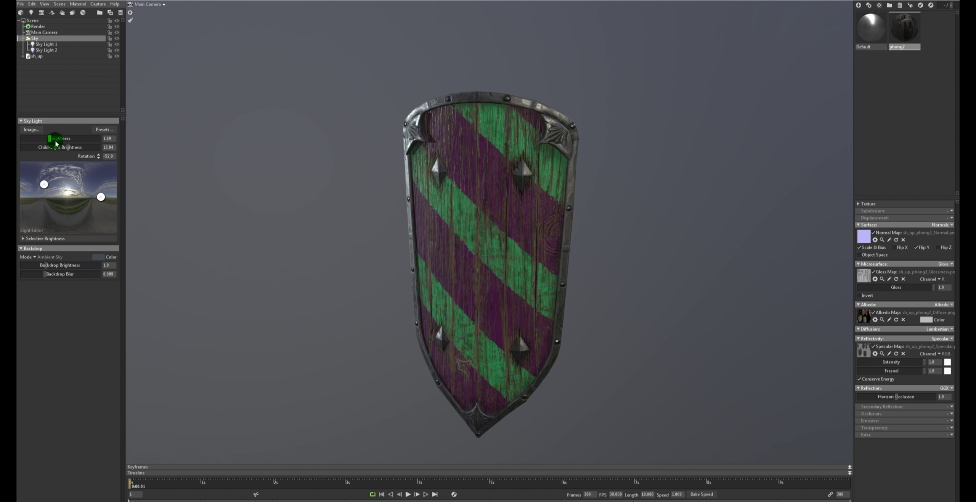
drag(57, 140, 54, 141)
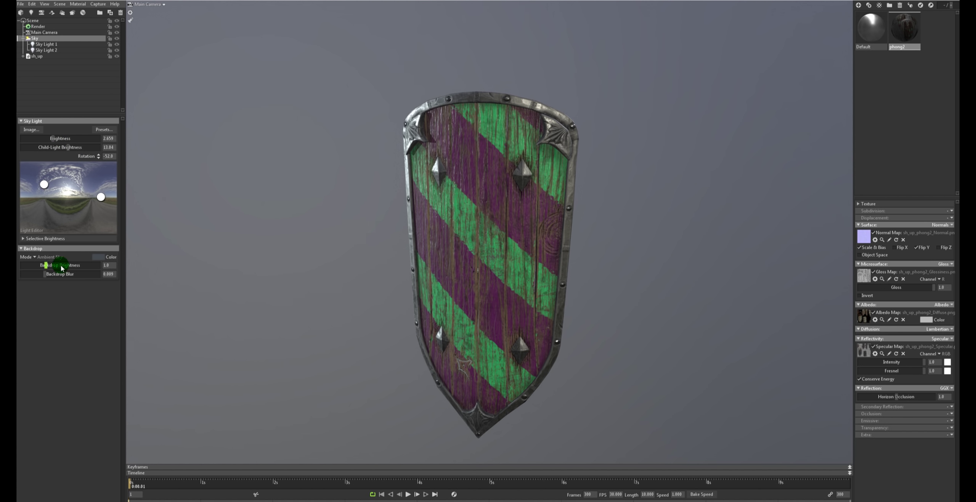
Step: Try the backdrop as a dark blue-grey Color, then Sky, Blurred Sky and Ambient Sky modes
click(37, 258)
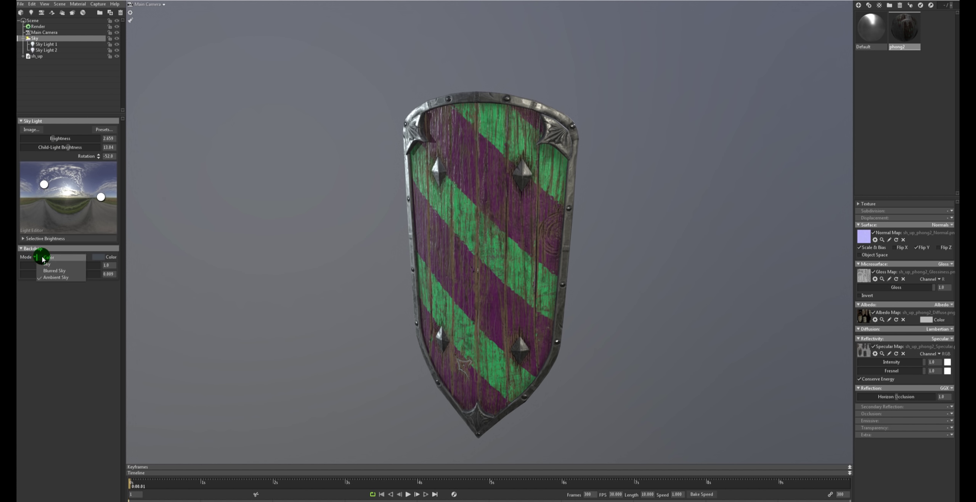
click(45, 259)
click(98, 257)
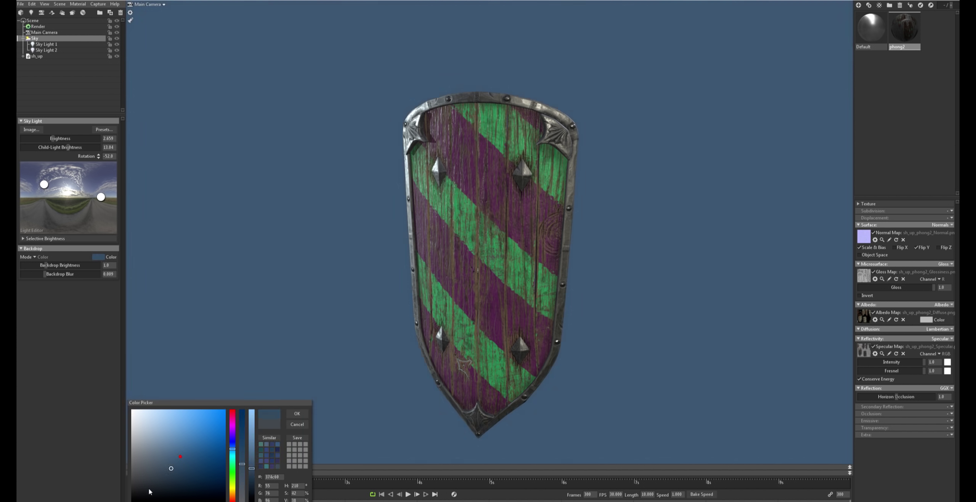
mouse_move(180, 456)
mouse_down()
mouse_move(179, 500)
mouse_move(153, 469)
mouse_up()
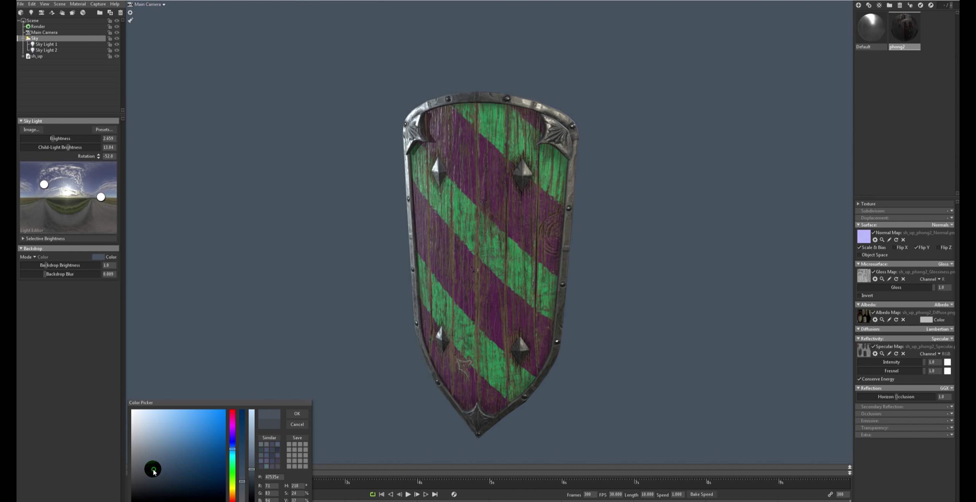
click(31, 261)
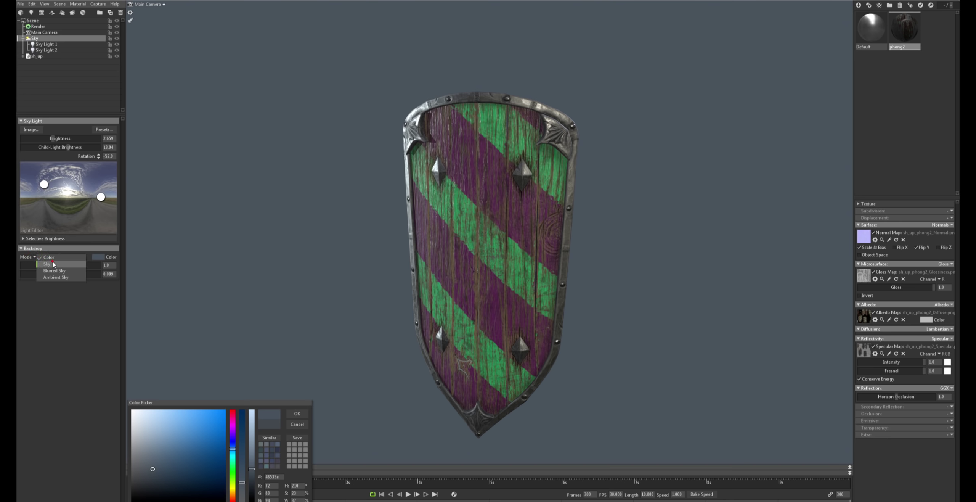
click(37, 259)
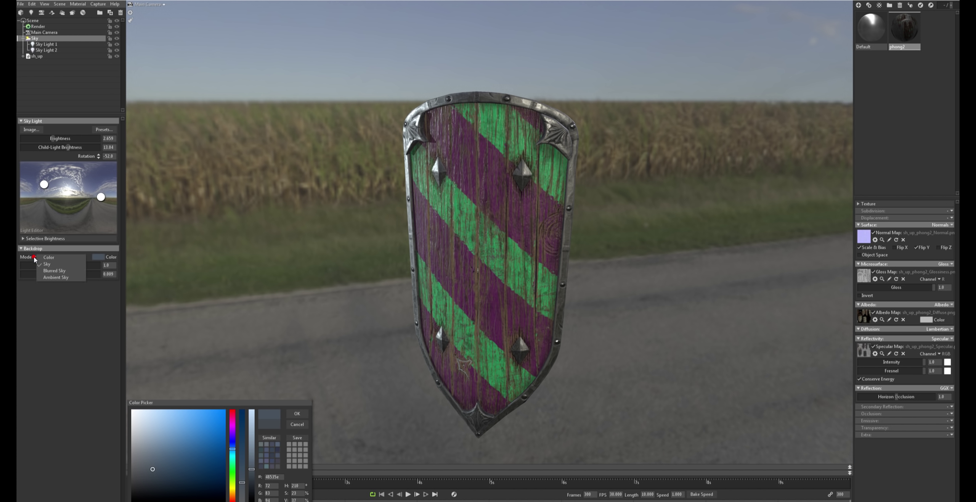
click(50, 271)
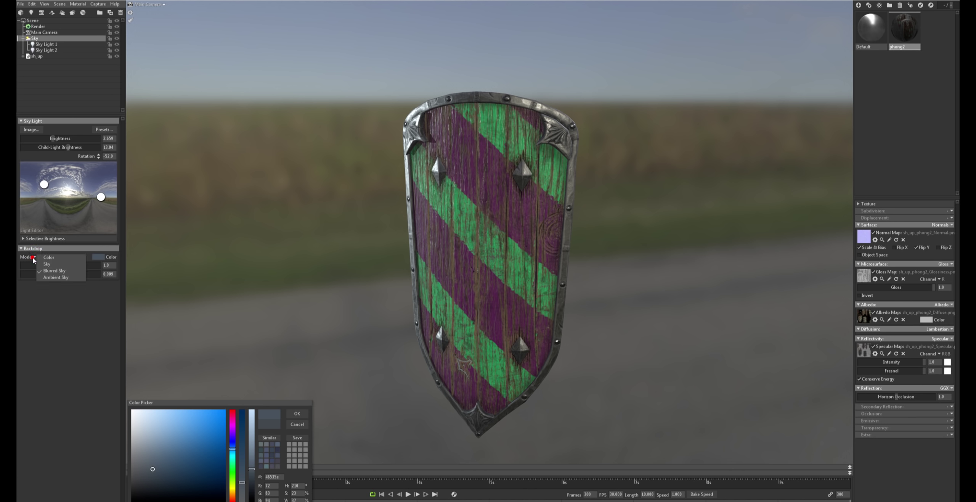
click(44, 278)
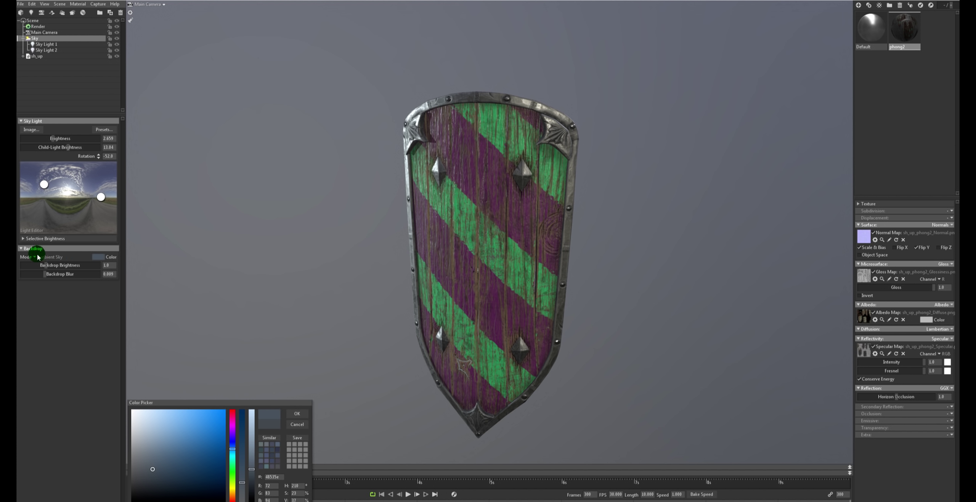
Step: Settle on Sky backdrop mode with slightly lowered backdrop brightness, and orbit around the shield
click(47, 264)
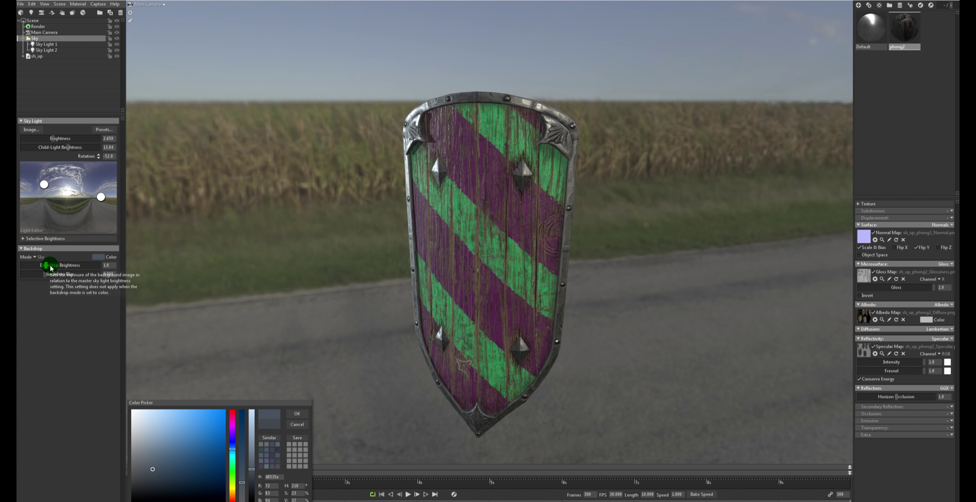
drag(45, 265, 46, 269)
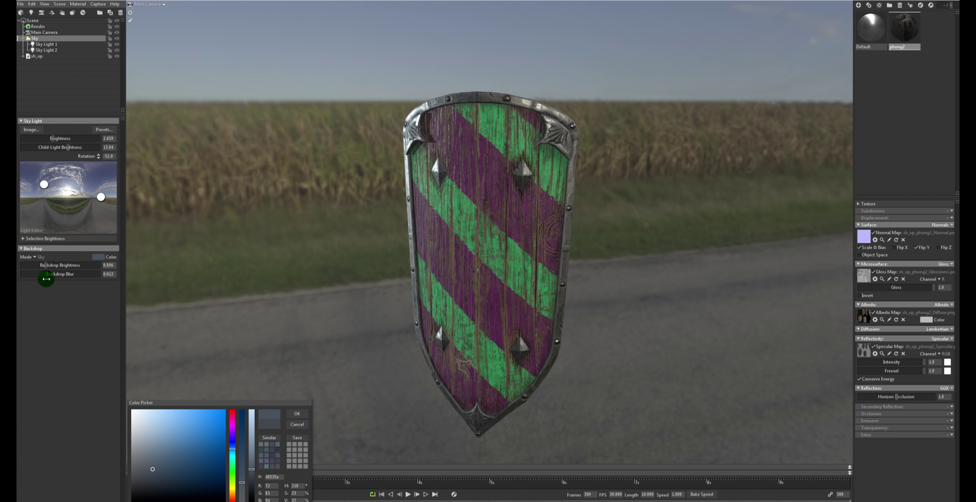
click(37, 258)
click(42, 274)
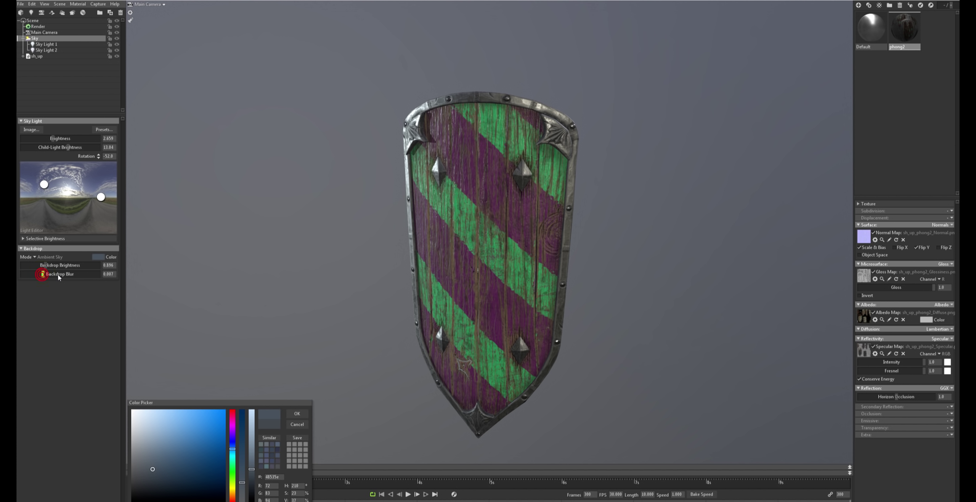
drag(52, 271, 39, 265)
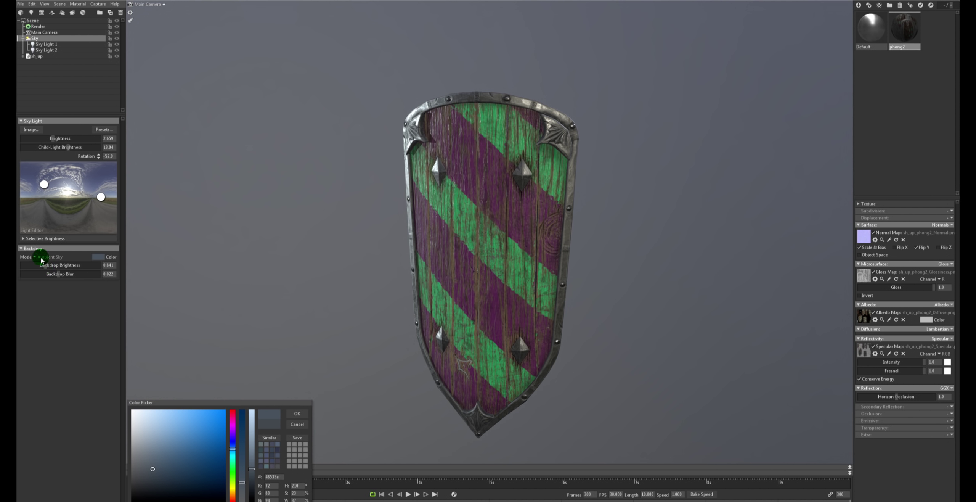
click(36, 257)
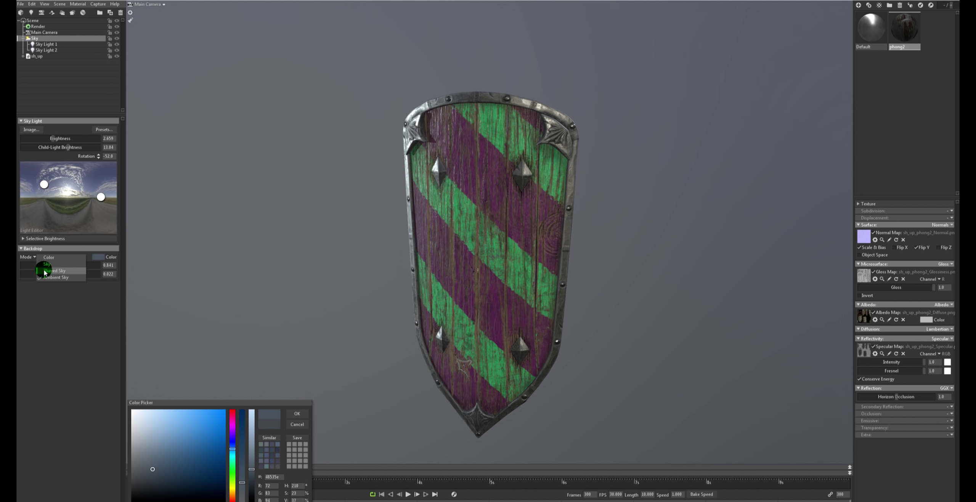
click(46, 264)
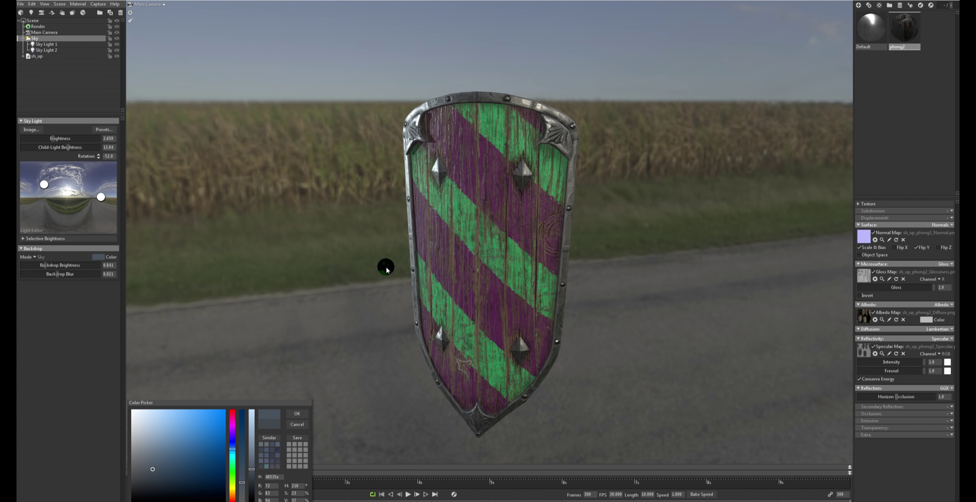
mouse_move(364, 232)
mouse_down()
mouse_move(609, 235)
mouse_move(464, 233)
mouse_up()
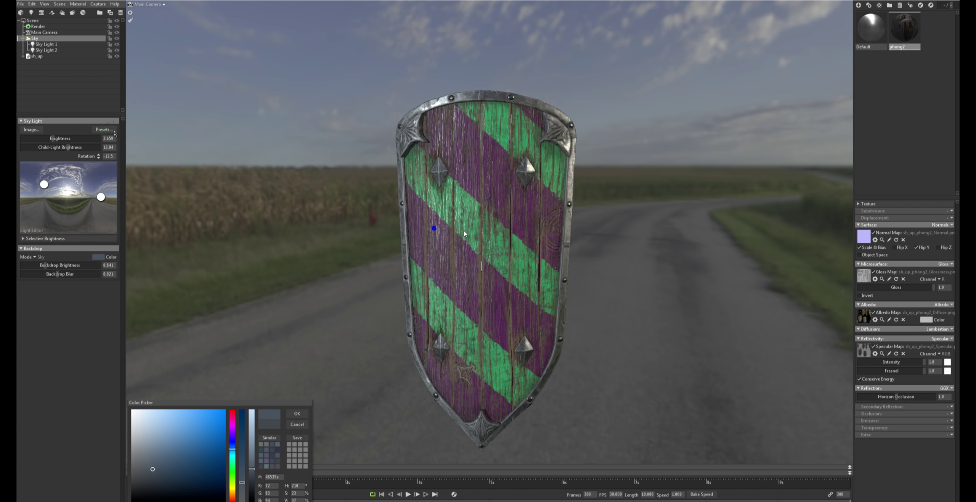
Step: In the Sky Browser, preview Berlin Underpass, Bologna Portico, Canada Glacier and Desert Road, rotating each sky
click(294, 414)
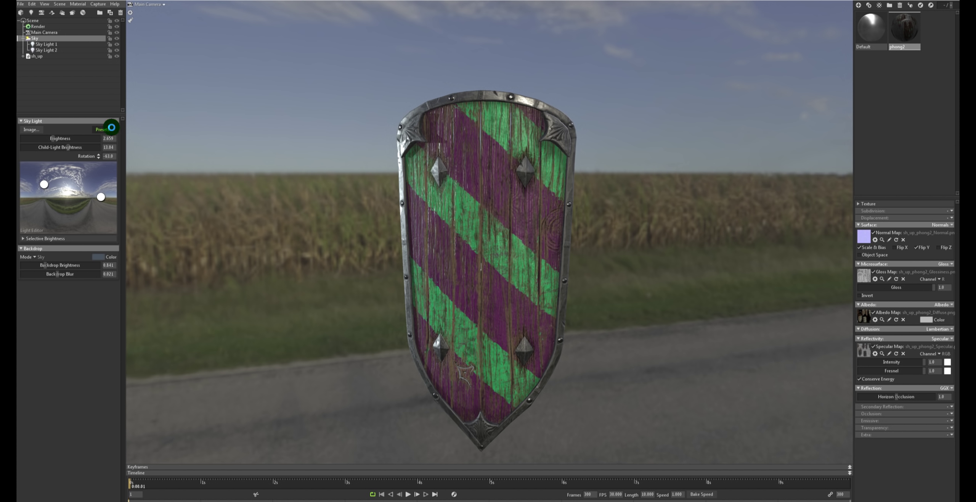
click(112, 127)
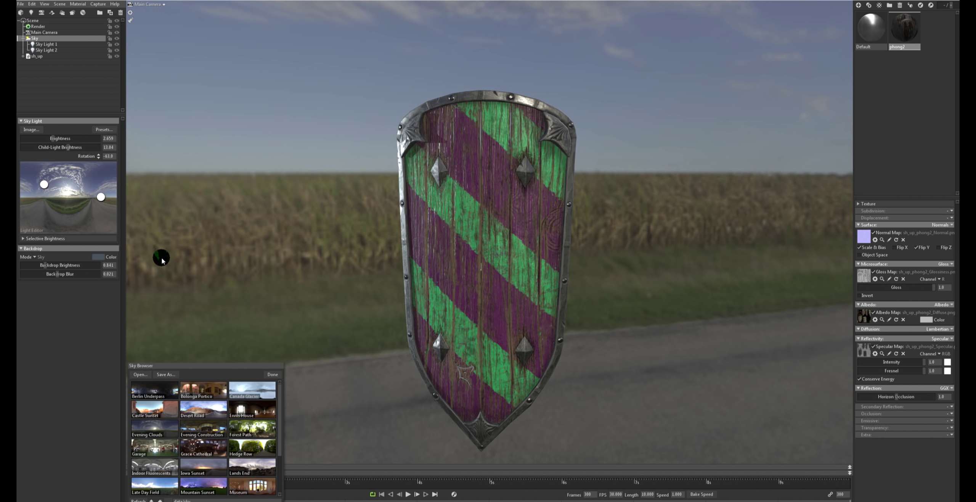
click(155, 389)
click(203, 388)
click(252, 392)
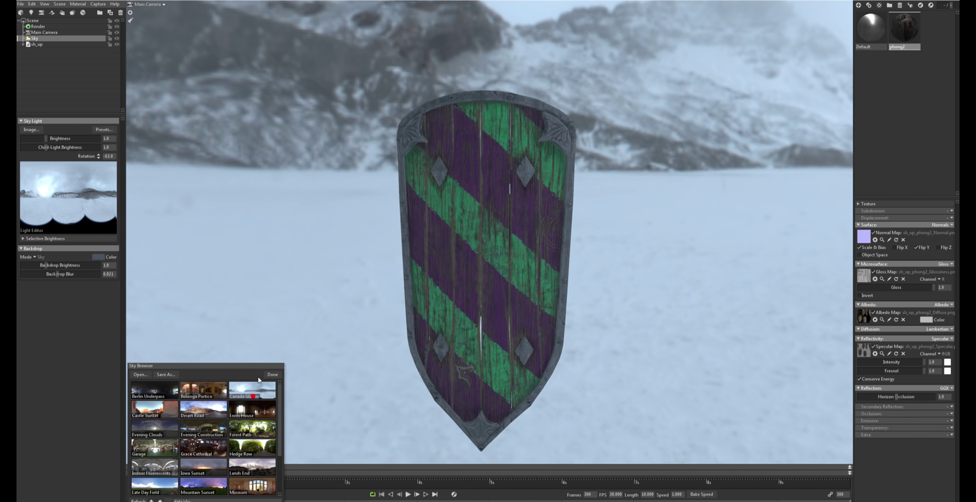
shift+drag(538, 298, 428, 297)
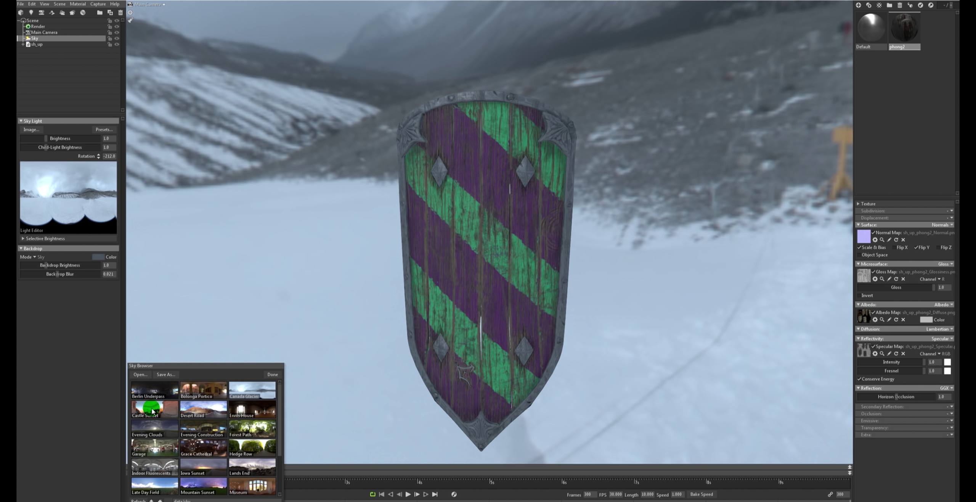
click(207, 410)
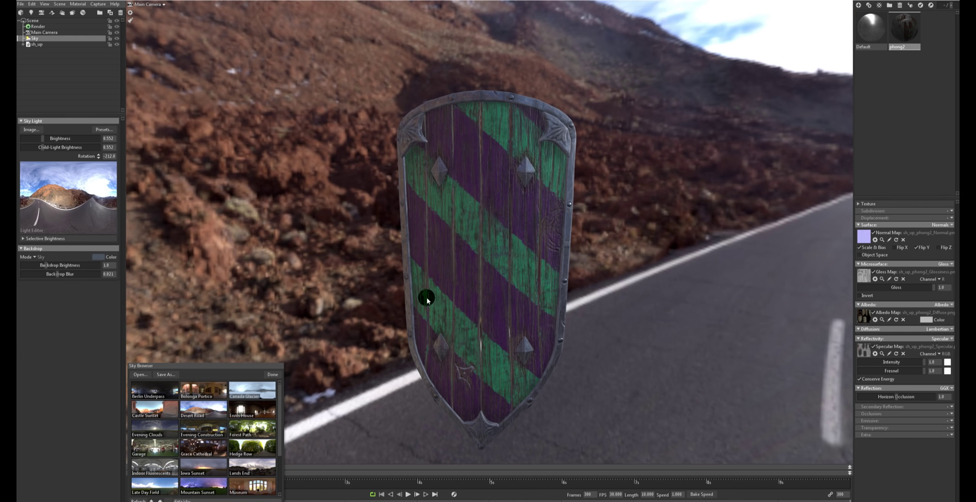
shift+drag(430, 299, 577, 305)
Step: Preview the forest, Museum, Mountain Sunset, Overcast Hillside, Pisa Courtyard and Uffizi Gallery skies with rotations
click(270, 415)
click(253, 429)
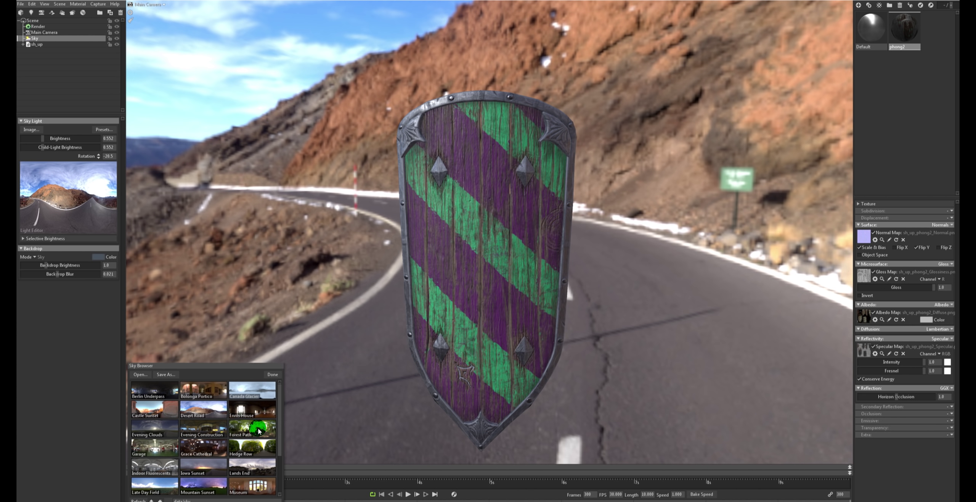
scroll(252, 428, down, 3)
click(252, 427)
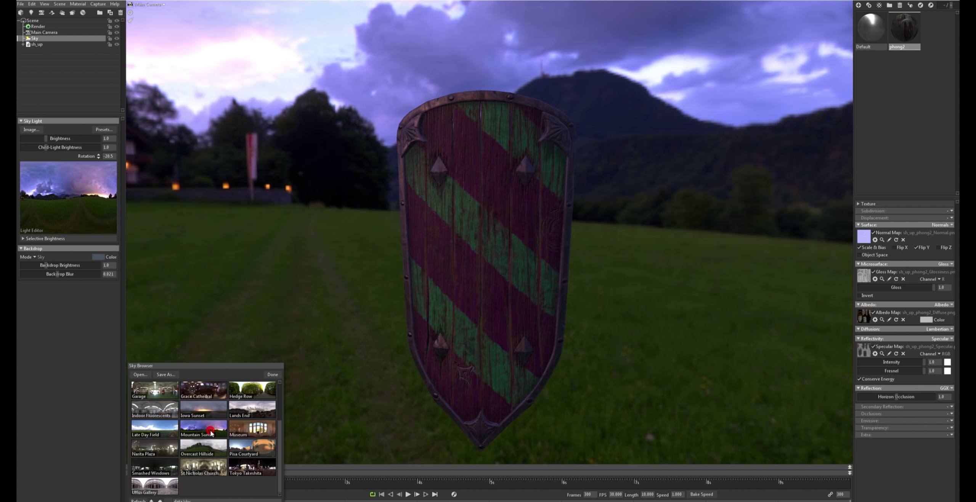
click(213, 450)
click(252, 448)
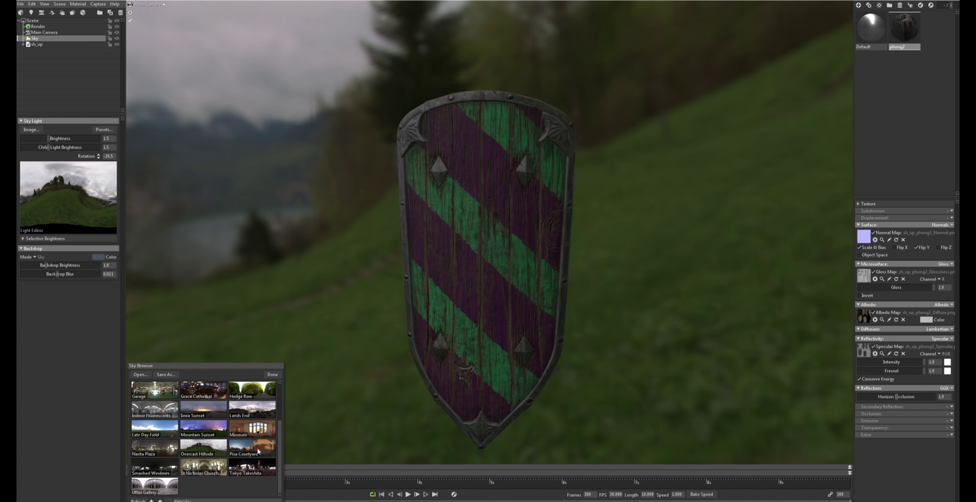
click(258, 473)
click(208, 449)
shift+drag(535, 352, 581, 355)
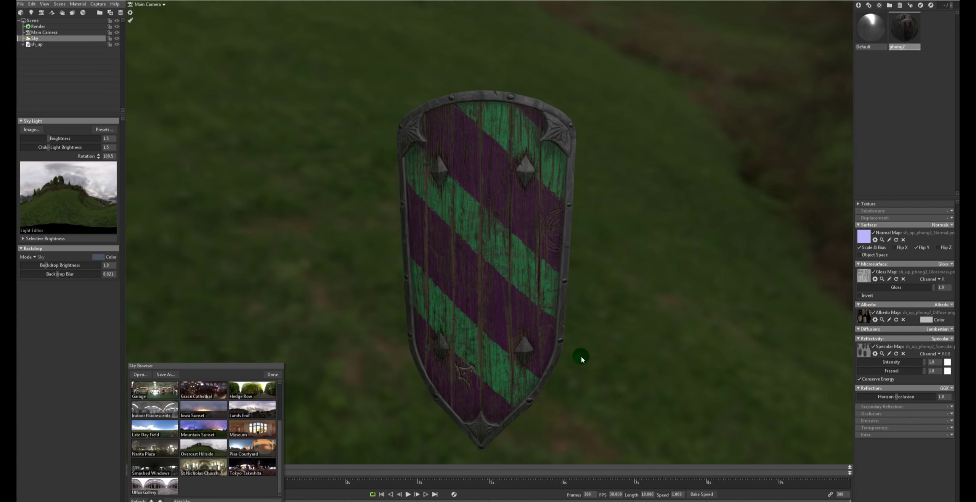
click(161, 484)
mouse_move(516, 311)
shift+mouse_down()
mouse_move(570, 269)
mouse_move(475, 266)
mouse_move(547, 278)
mouse_move(556, 300)
mouse_move(518, 308)
mouse_move(488, 281)
shift+mouse_up()
Step: Compare Grace Cathedral, Hedge Row, Forest Path and others, then choose the Ennis House sky
click(193, 394)
click(252, 390)
scroll(204, 438, up, 5)
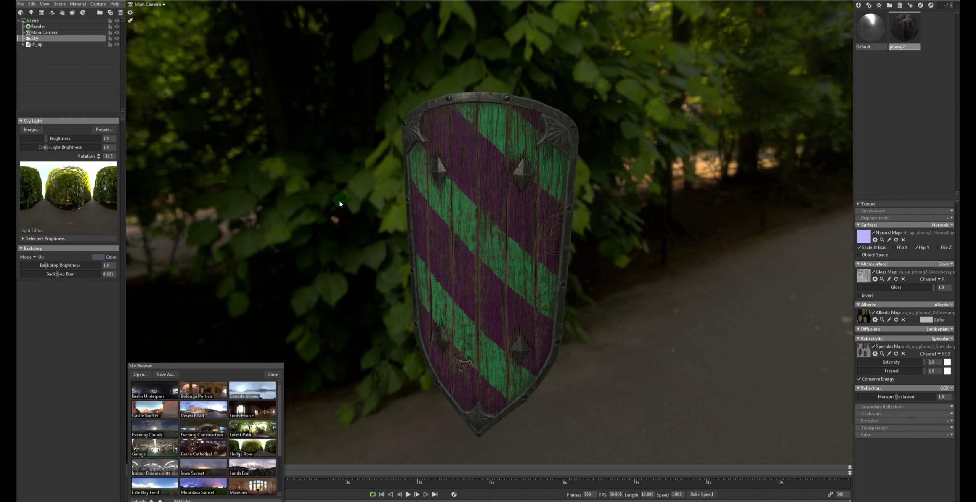
click(163, 399)
click(202, 391)
click(251, 391)
click(253, 435)
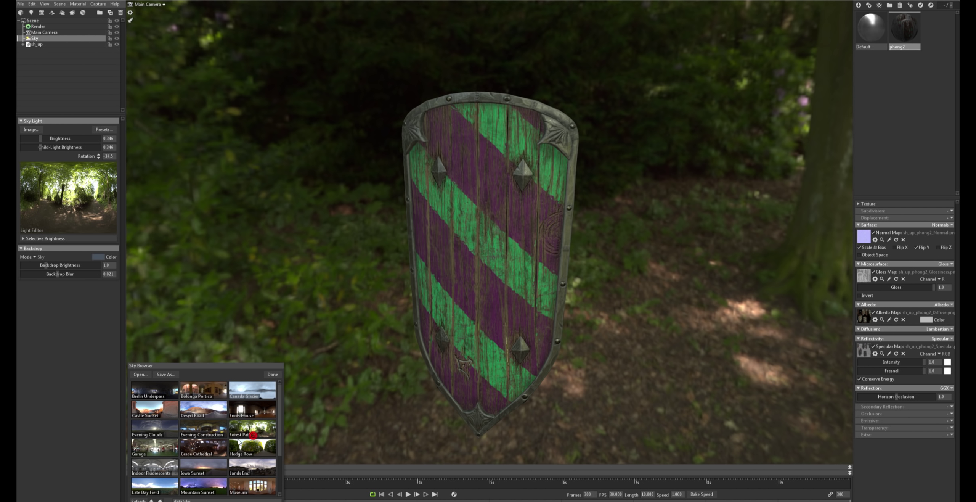
click(212, 434)
click(211, 408)
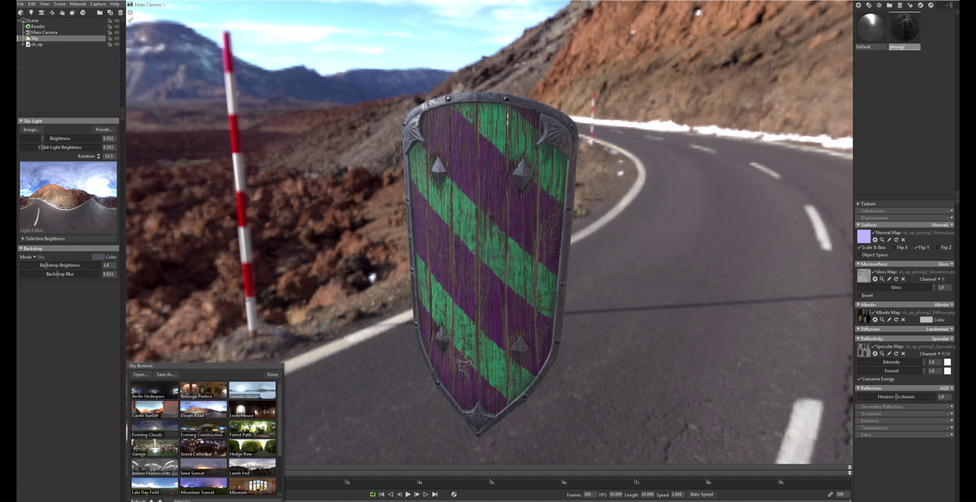
click(252, 391)
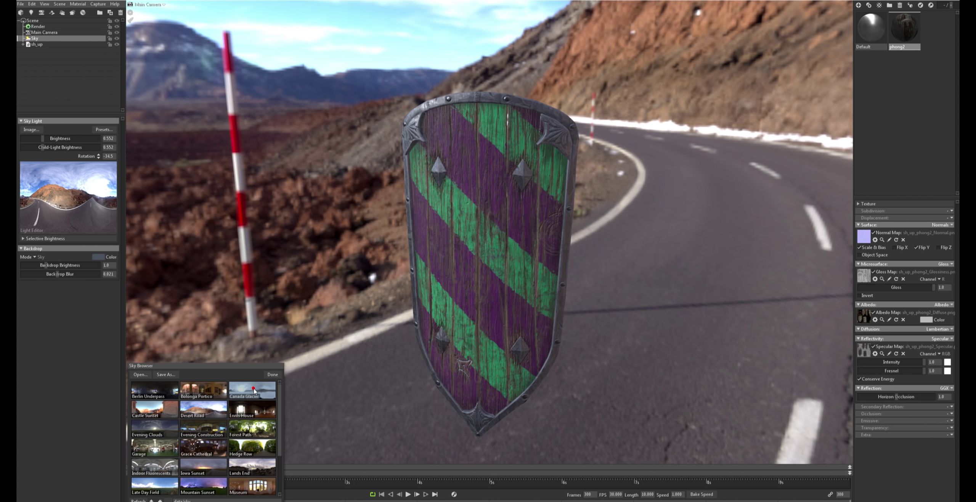
click(256, 406)
Step: Rotate the Ennis House sky behind the shield, toward the fireplace then the windows
shift+drag(520, 323, 442, 301)
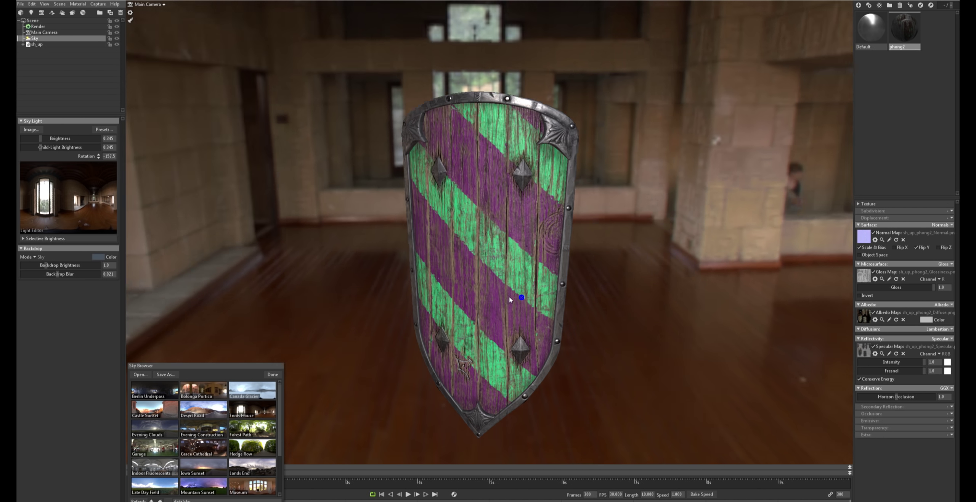
shift+drag(513, 296, 427, 283)
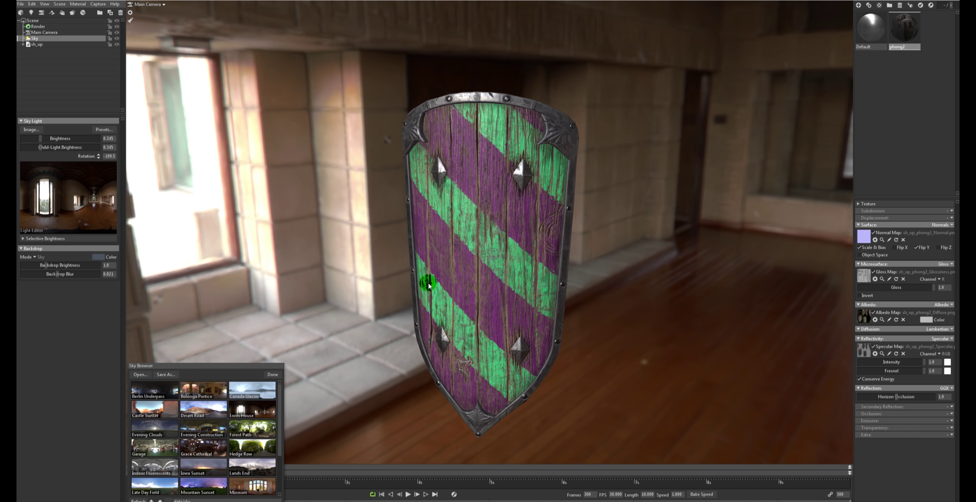
click(43, 185)
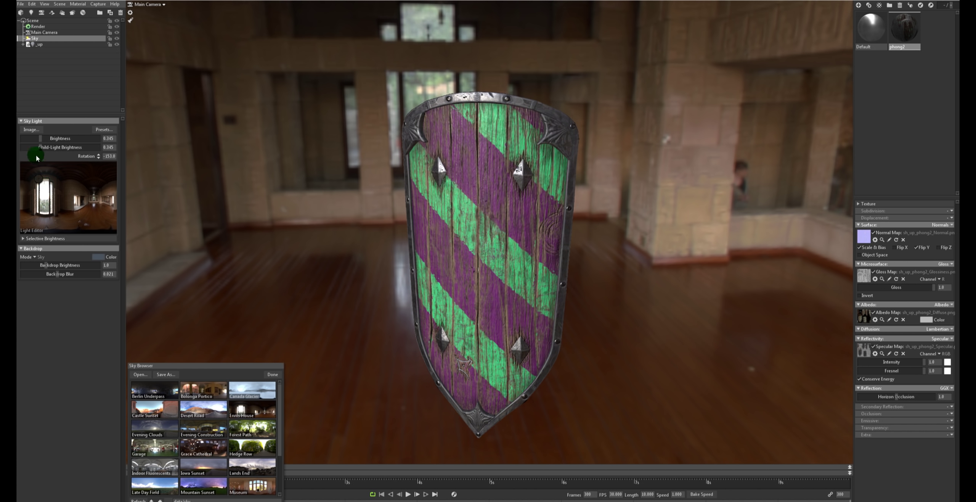
Step: Add Sky Light 2 on the panorama and raise child-light brightness to 40.56
drag(61, 147, 80, 148)
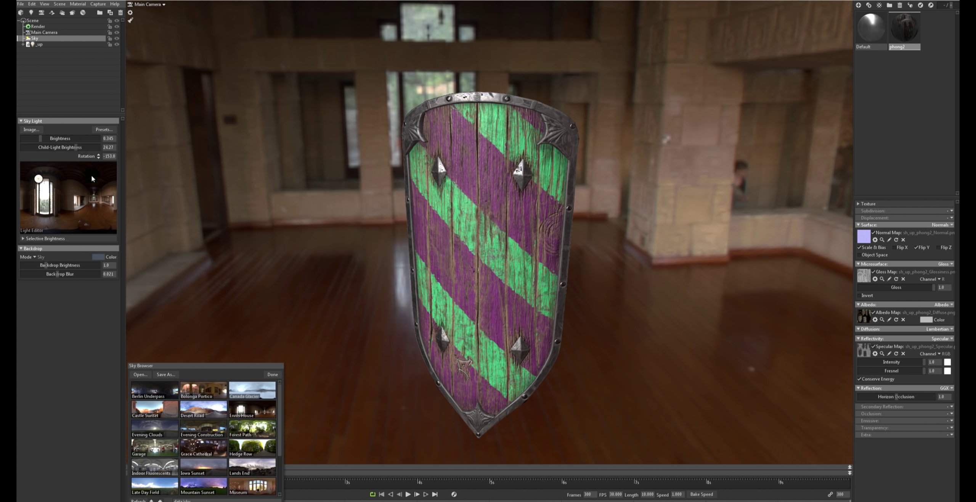
click(101, 179)
drag(107, 178, 110, 225)
mouse_move(57, 148)
mouse_down()
mouse_move(95, 148)
mouse_move(83, 149)
mouse_up()
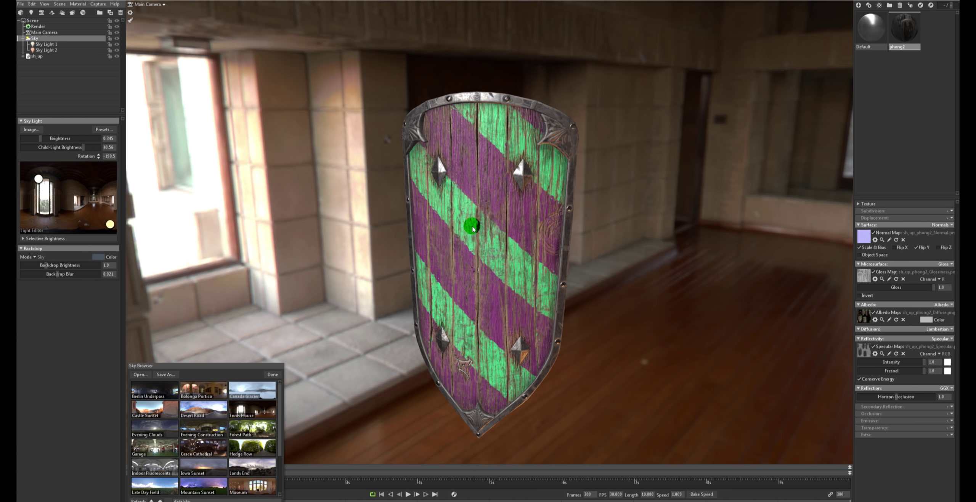
shift+drag(671, 314, 534, 283)
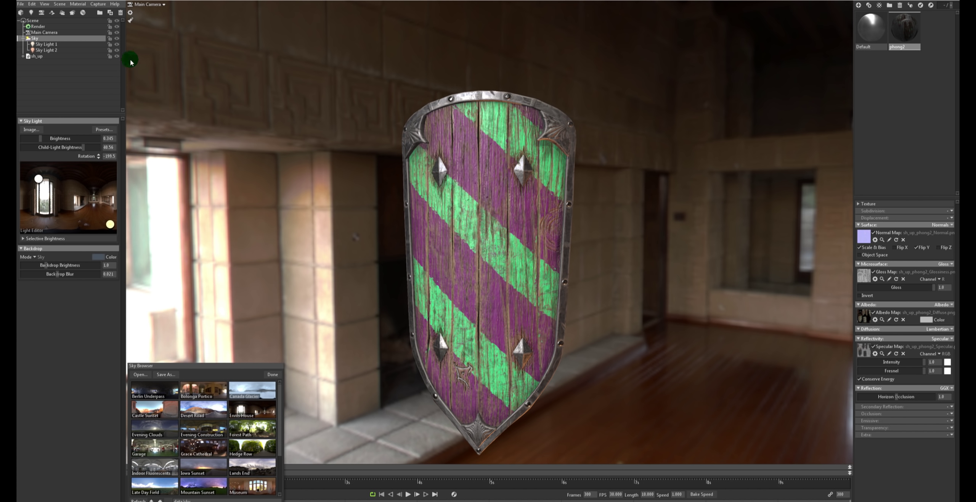
click(46, 50)
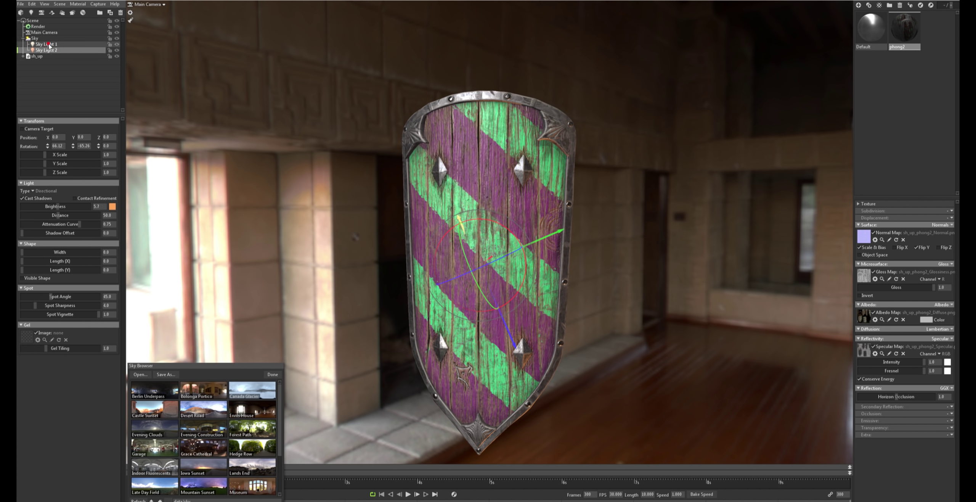
click(48, 44)
click(49, 44)
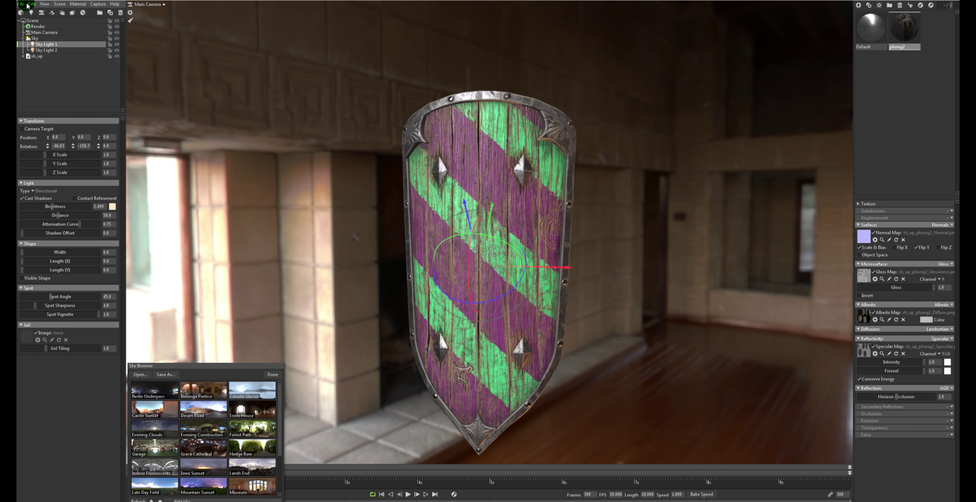
click(21, 4)
click(33, 4)
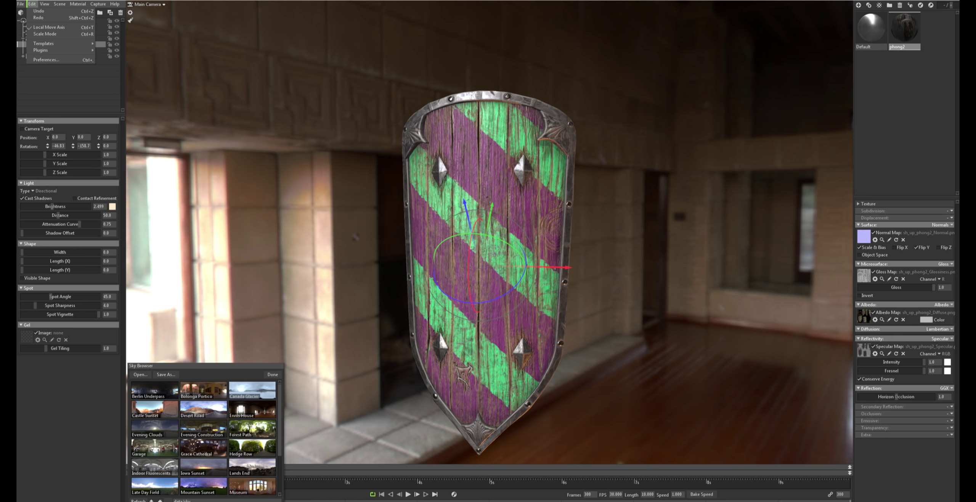
click(36, 39)
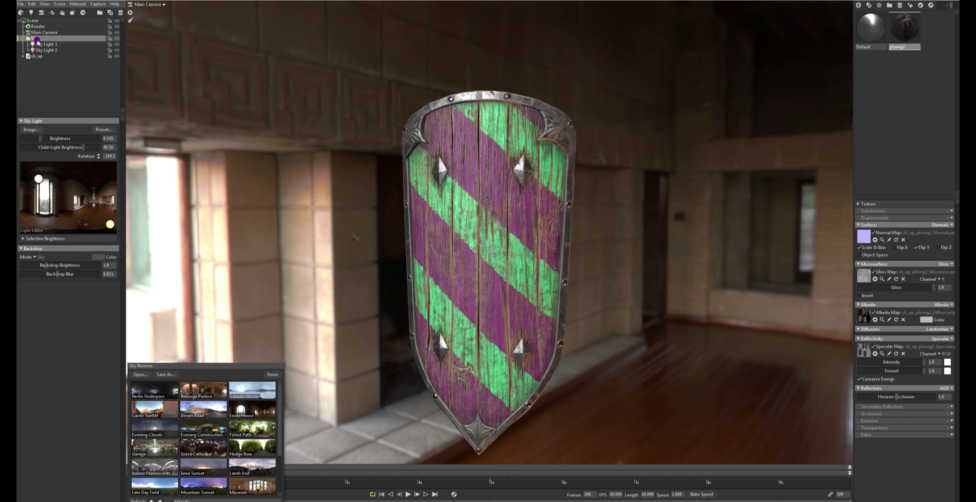
click(20, 3)
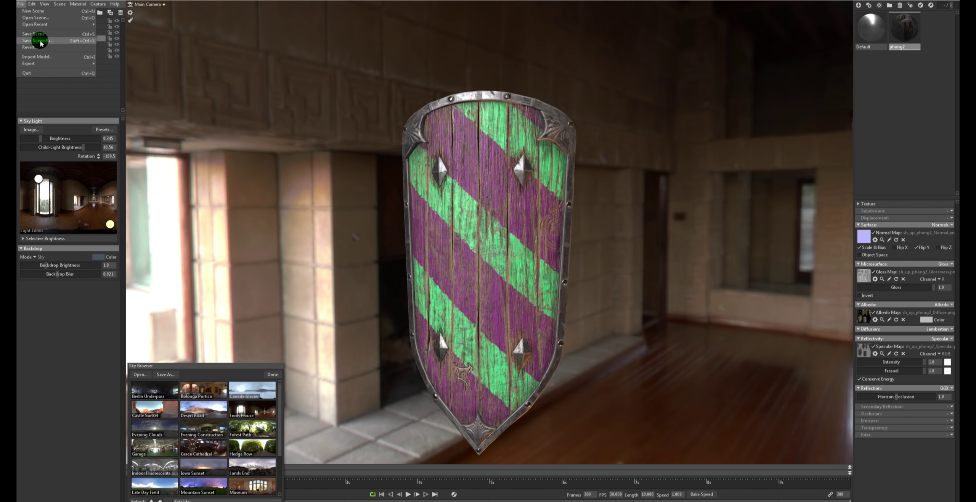
click(57, 3)
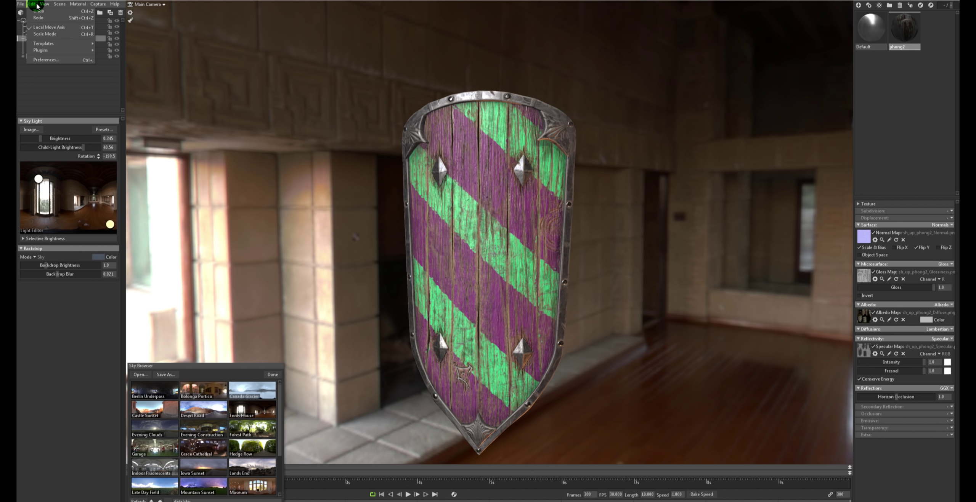
key(Escape)
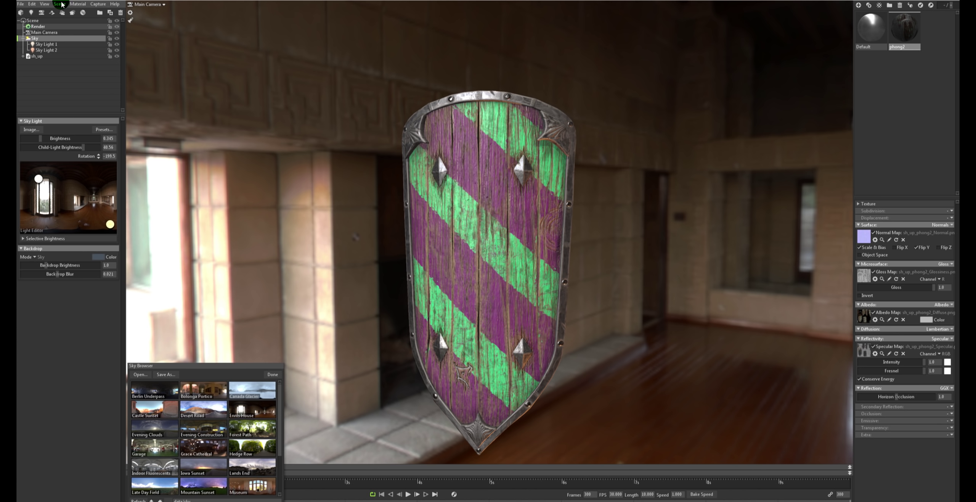
Step: Add a new spot light, Light 1, to the scene via Scene > Add Object
click(62, 5)
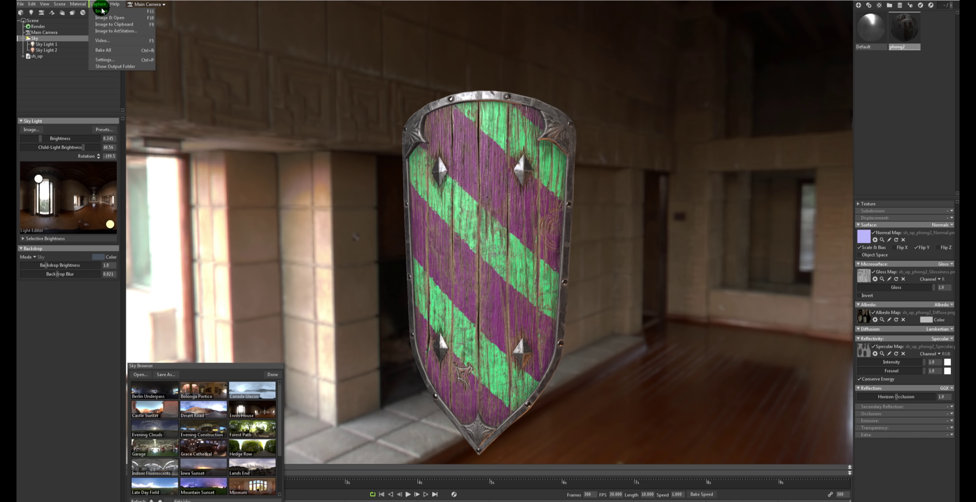
mouse_move(70, 11)
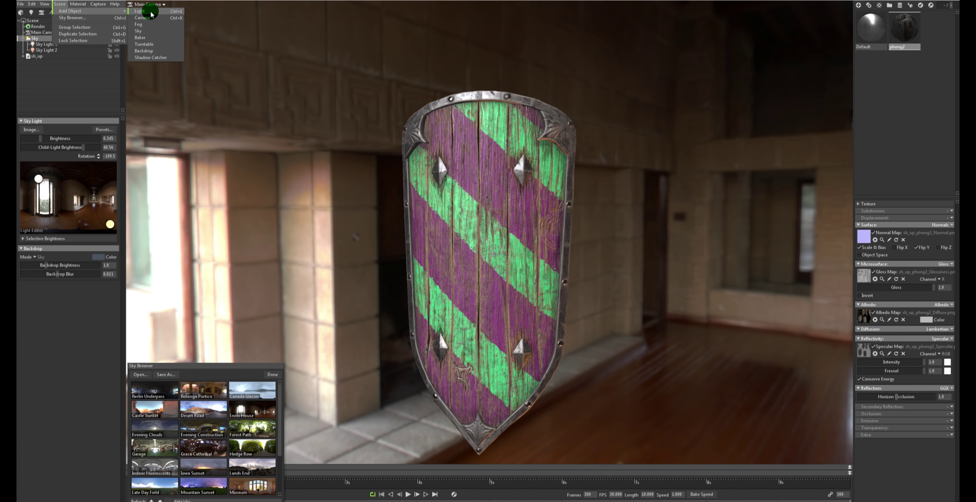
click(152, 12)
mouse_move(784, 277)
right_down()
mouse_move(482, 171)
mouse_move(490, 168)
mouse_move(492, 190)
right_up()
drag(492, 191, 505, 221)
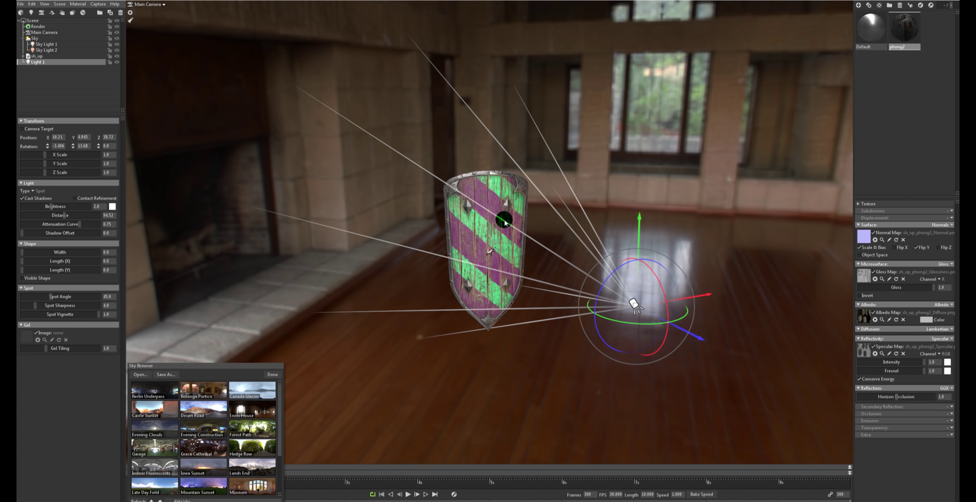
Step: Move Light 1 high above and right of the shield, tilted down toward it
drag(638, 305, 665, 290)
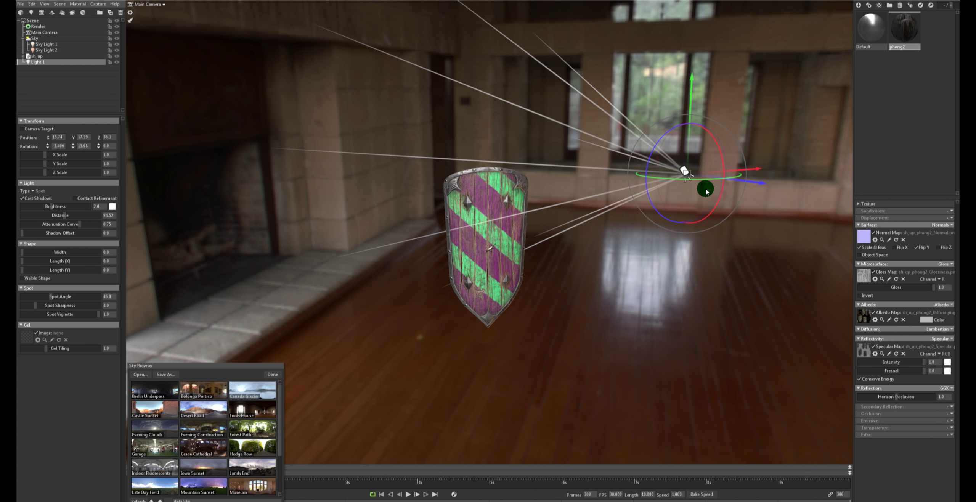
mouse_move(705, 192)
mouse_down()
mouse_move(699, 160)
mouse_move(687, 166)
mouse_move(678, 254)
mouse_up()
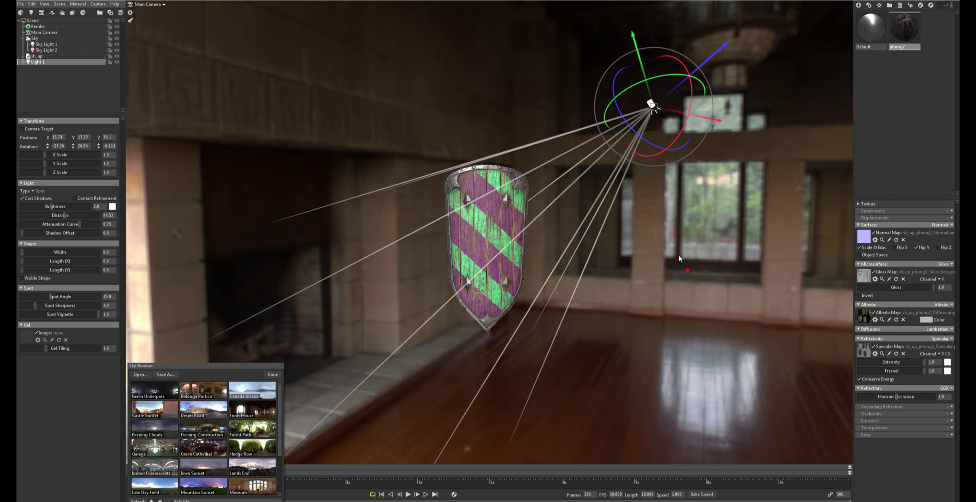
drag(652, 104, 674, 79)
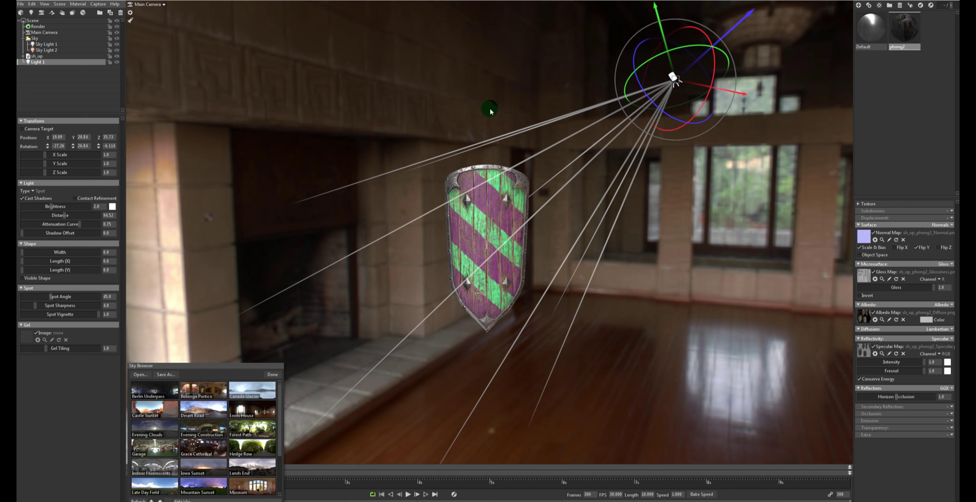
mouse_move(598, 148)
mouse_down()
mouse_move(560, 207)
mouse_move(647, 233)
mouse_up()
drag(796, 244, 799, 247)
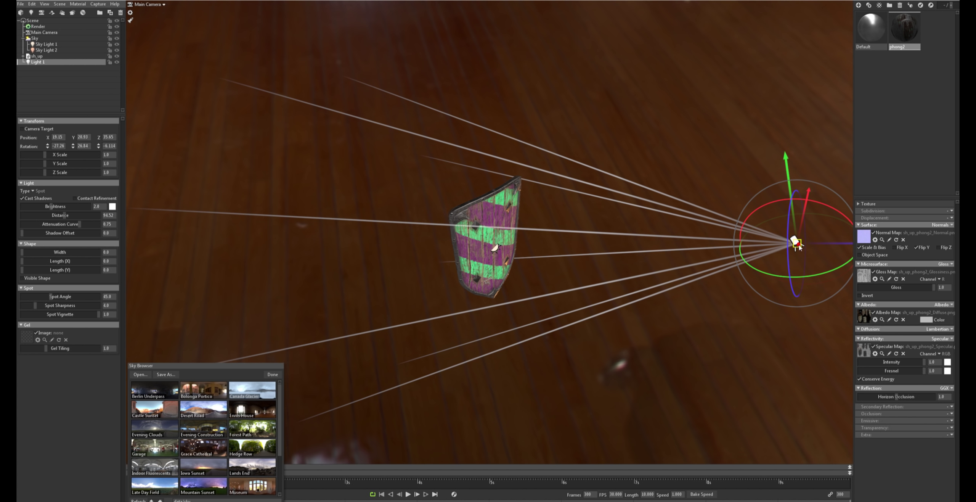
click(398, 426)
mouse_move(346, 174)
mouse_down()
mouse_move(541, 229)
mouse_move(472, 246)
mouse_up()
click(46, 45)
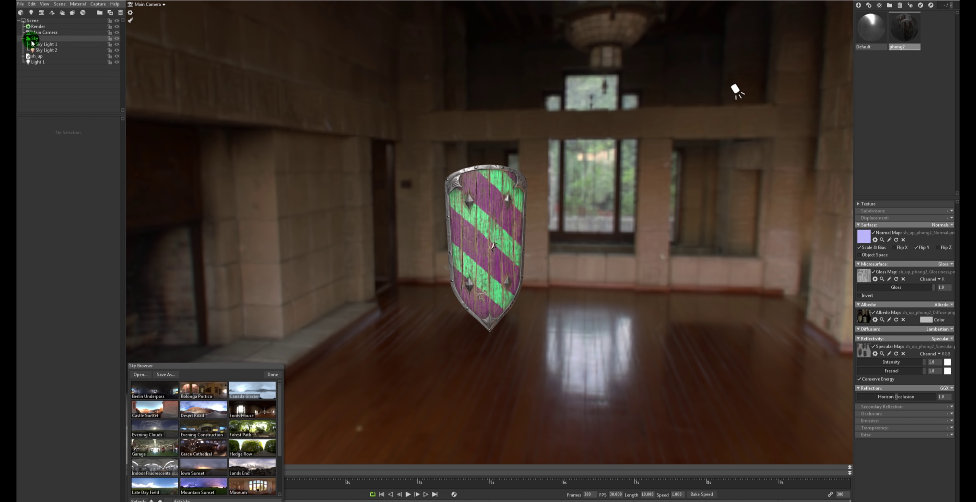
Step: Parent the spot light Light 1 under Sky in the outliner
click(117, 45)
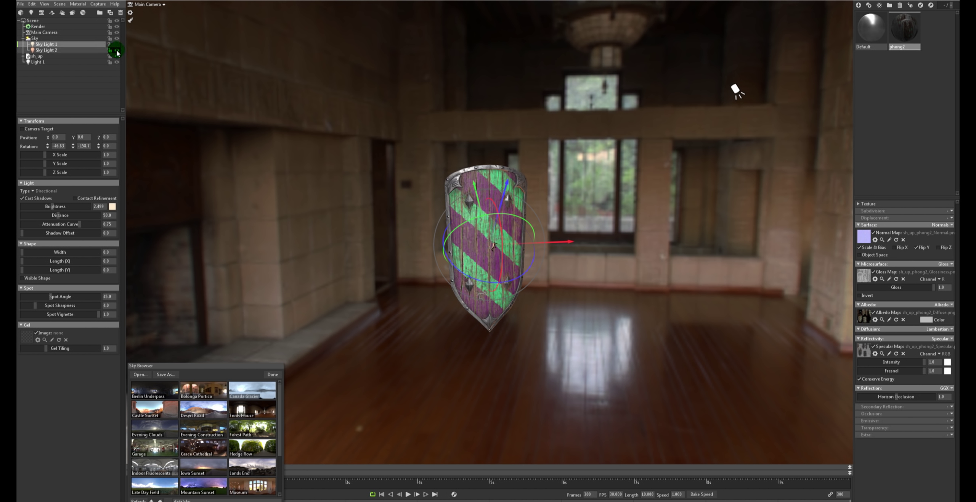
click(117, 51)
click(38, 61)
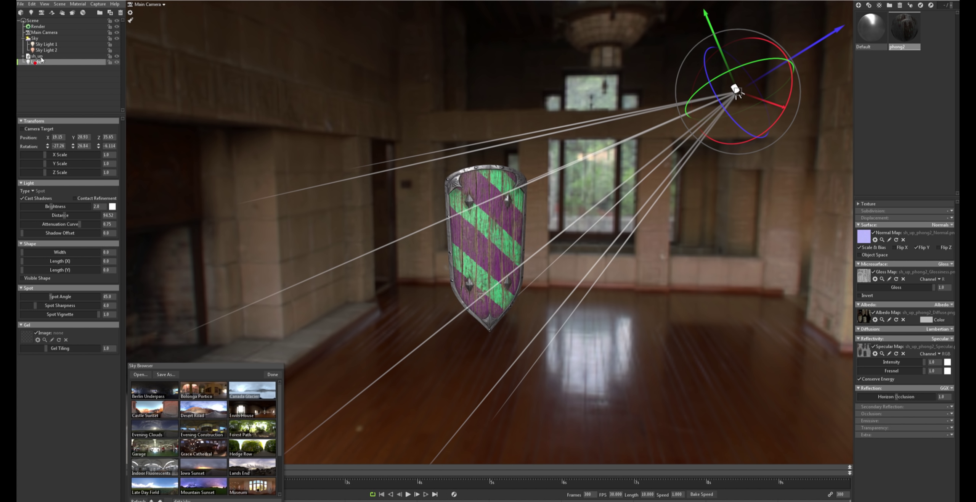
drag(47, 40, 45, 38)
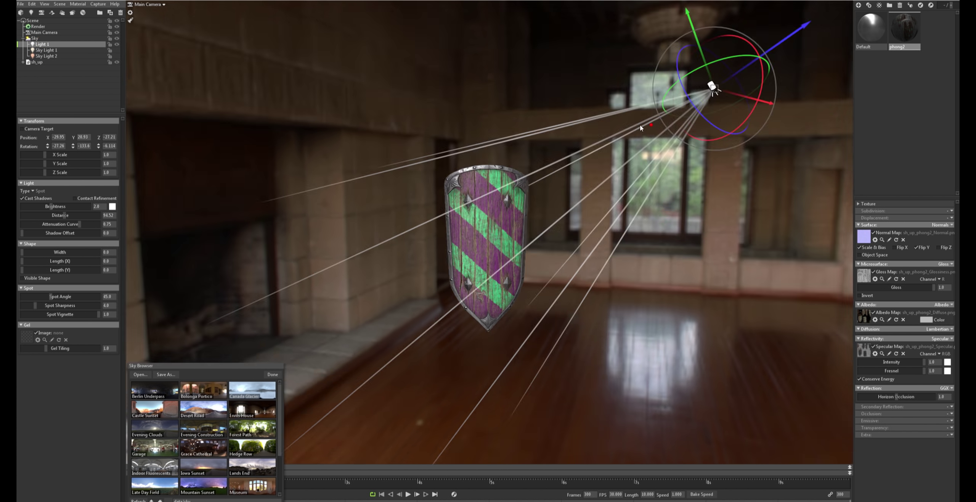
shift+drag(640, 125, 482, 143)
Step: Raise Light 1's brightness to 10.32
click(82, 216)
drag(48, 207, 64, 205)
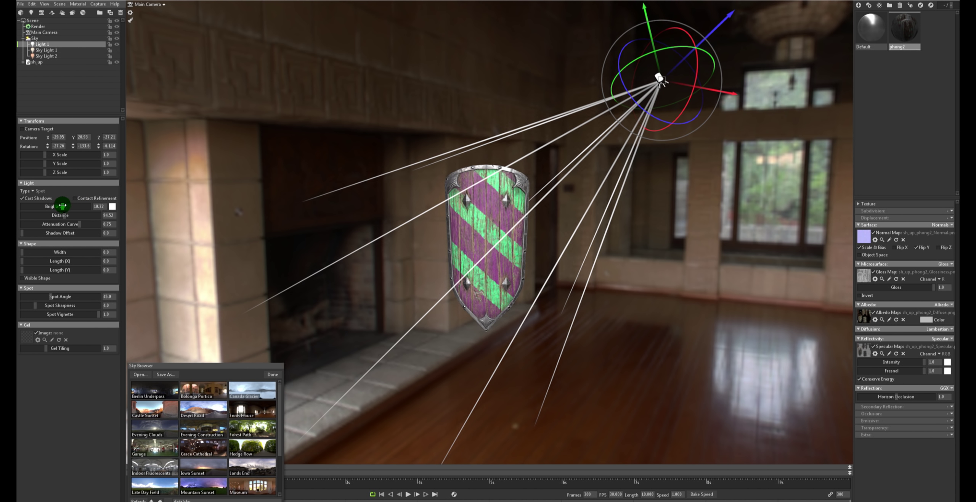
drag(660, 79, 728, 37)
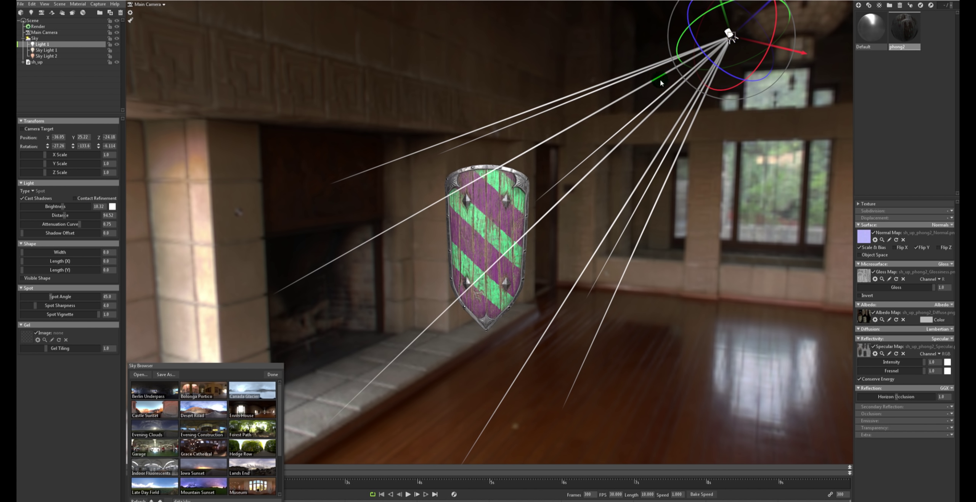
scroll(553, 205, up, 5)
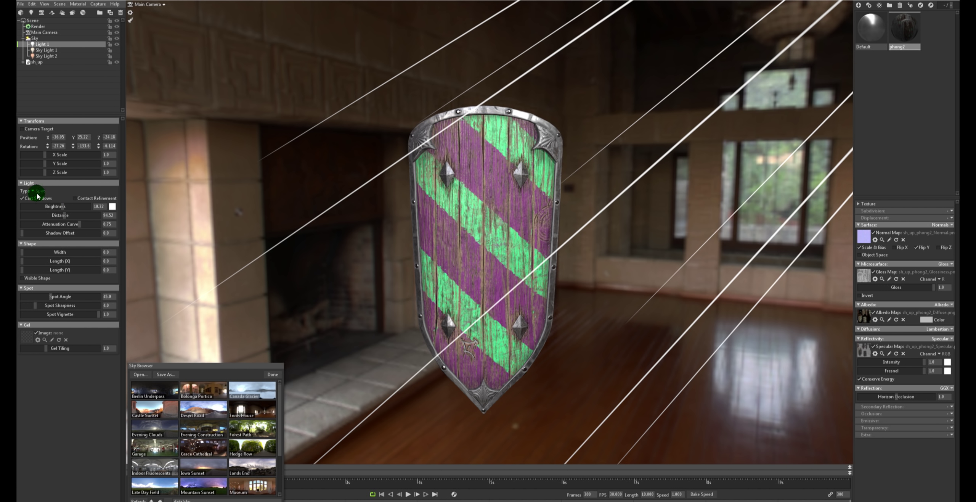
Step: Switch Light 1 to an omni light and move it to a new position
click(34, 192)
click(51, 192)
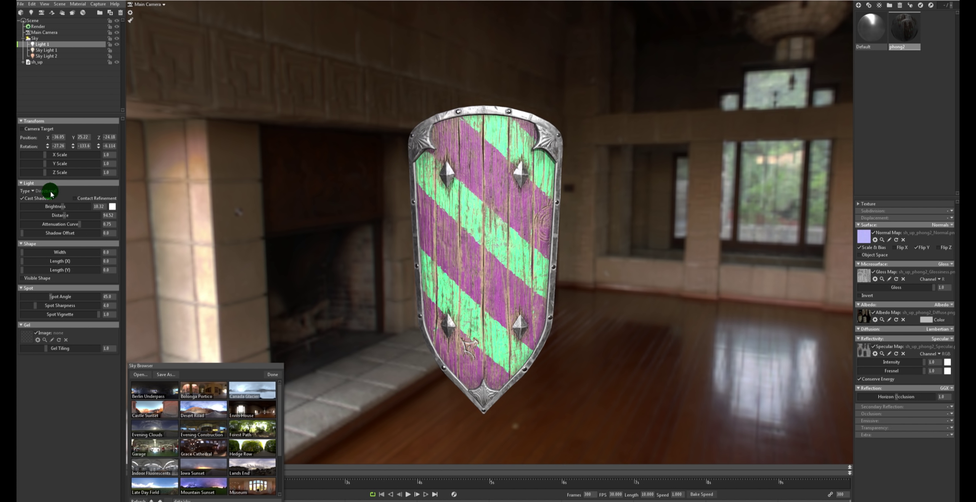
click(33, 191)
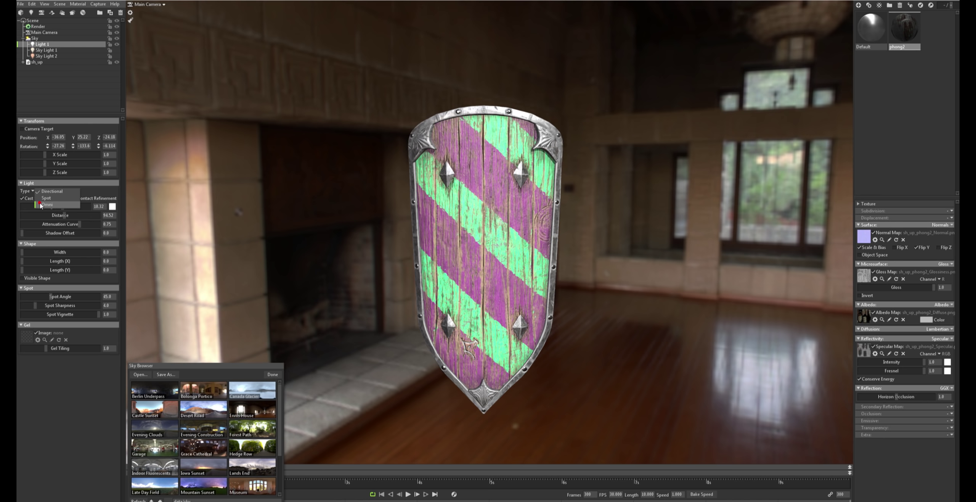
drag(656, 131, 395, 89)
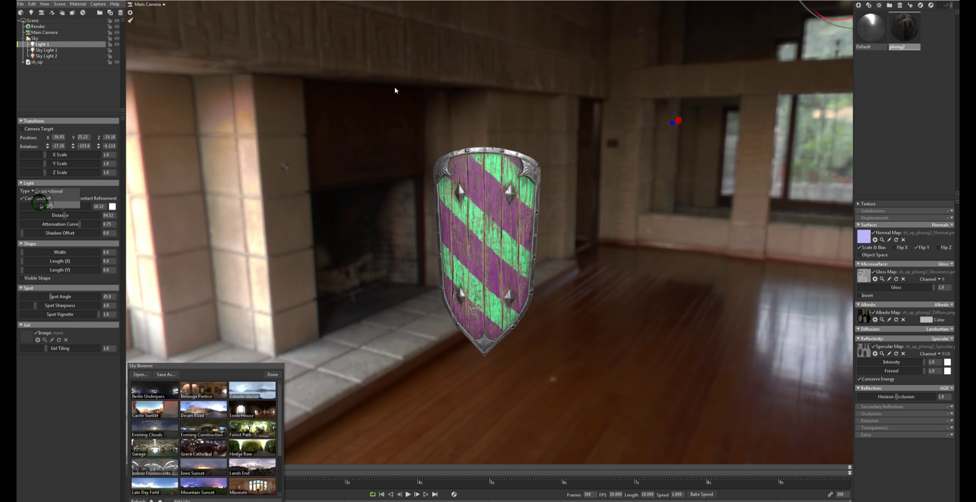
ctrl+drag(507, 189, 484, 177)
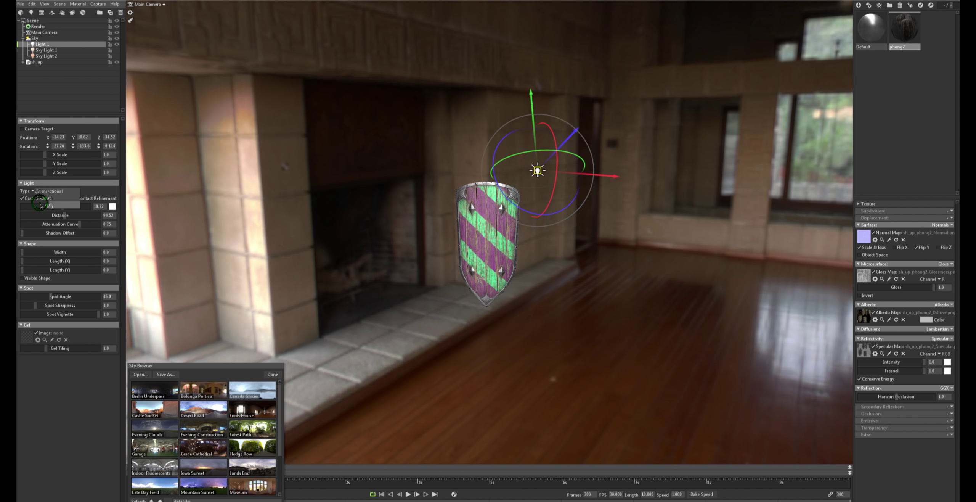
click(41, 206)
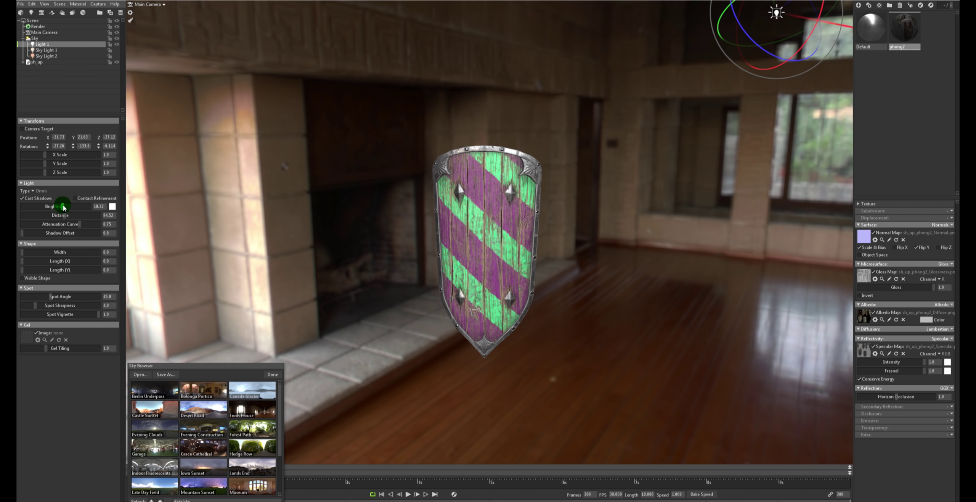
Step: Raise the light's brightness to 23.79 and start a yellow tint in its colour picker
drag(61, 209, 70, 207)
click(113, 207)
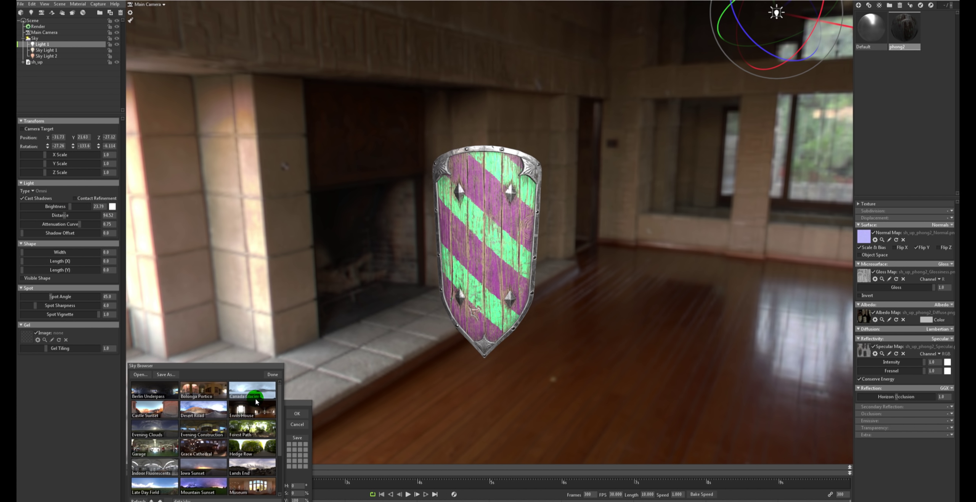
click(274, 375)
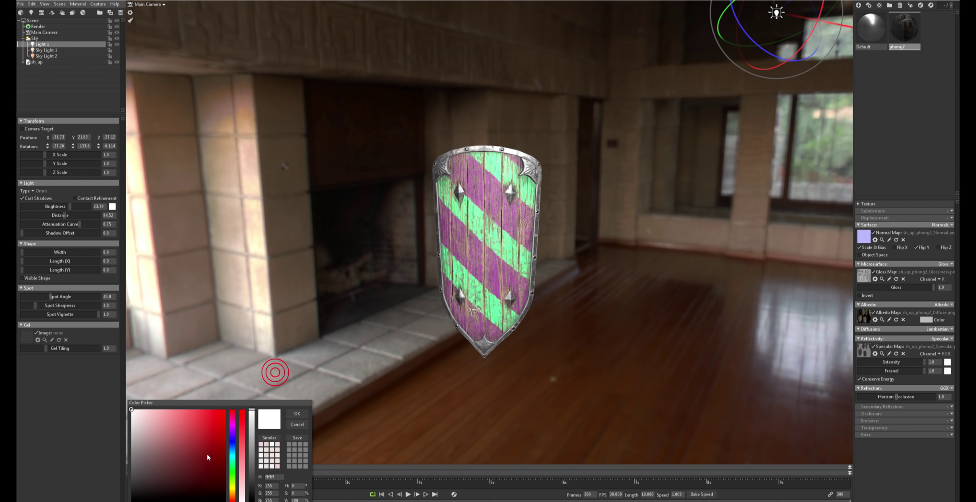
Step: Tint the omni light pale yellow (hue 45) and set its distance to 75.41
click(230, 483)
drag(196, 421, 144, 397)
scroll(468, 189, up, 3)
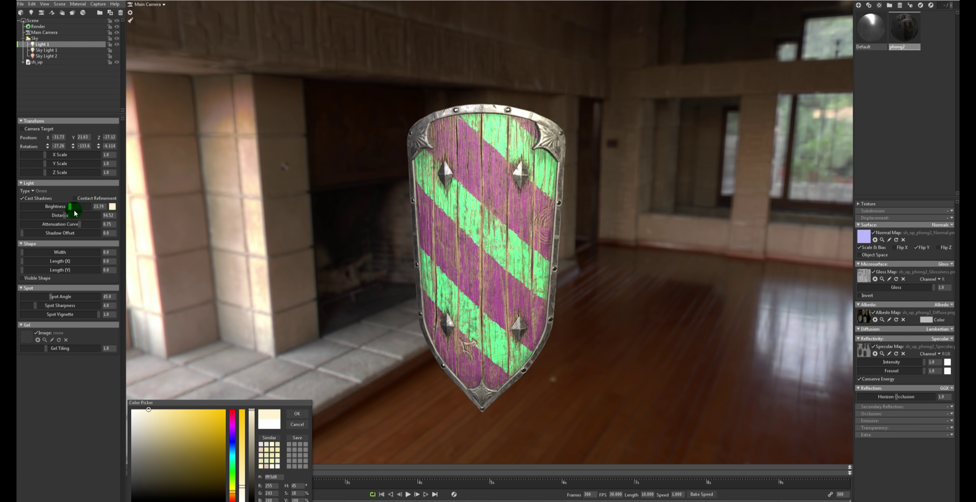
mouse_move(65, 217)
mouse_down()
mouse_move(22, 214)
mouse_move(62, 219)
mouse_up()
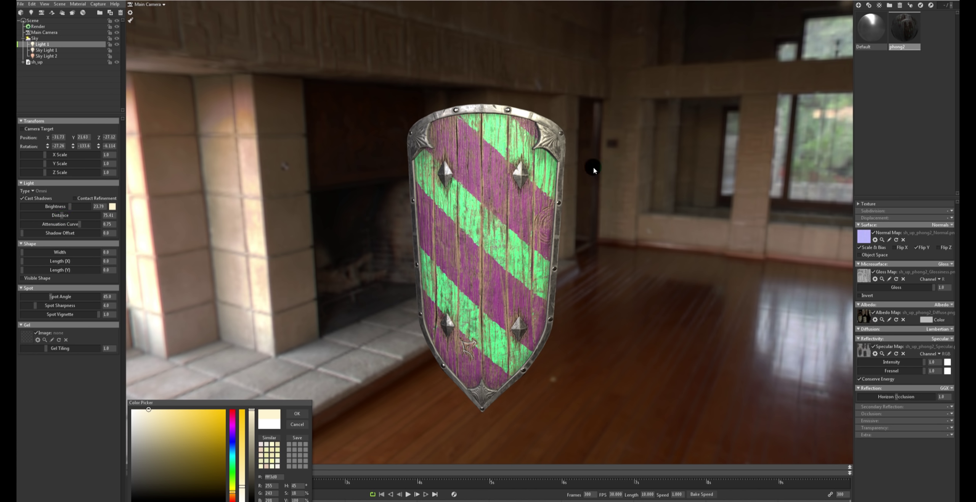
scroll(487, 182, down, 3)
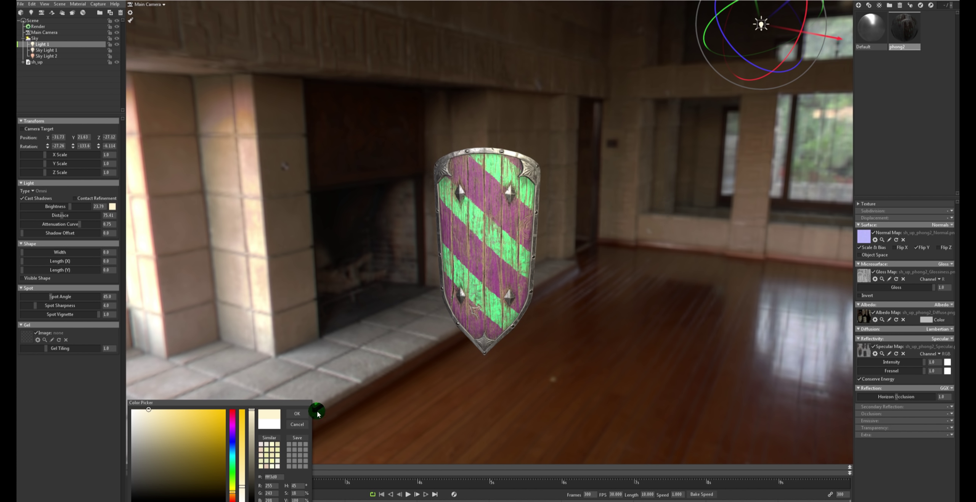
click(297, 413)
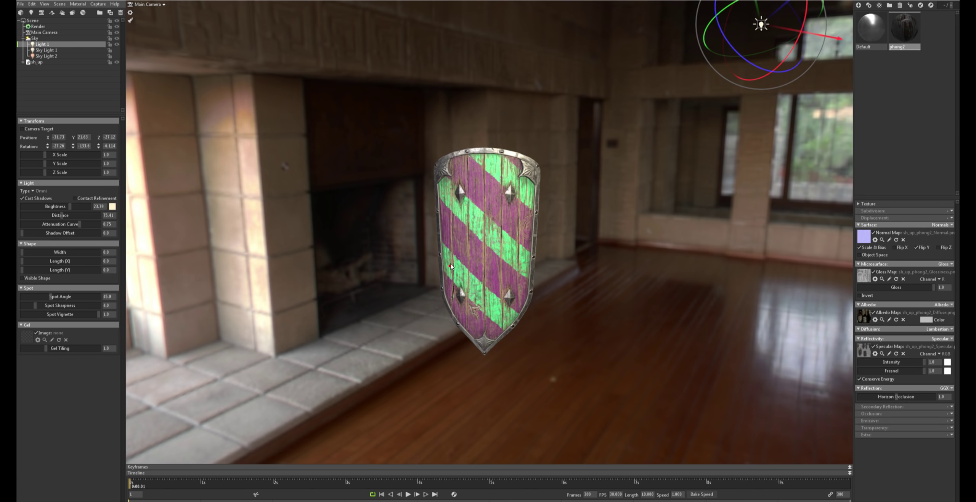
scroll(451, 266, up, 3)
drag(451, 248, 447, 318)
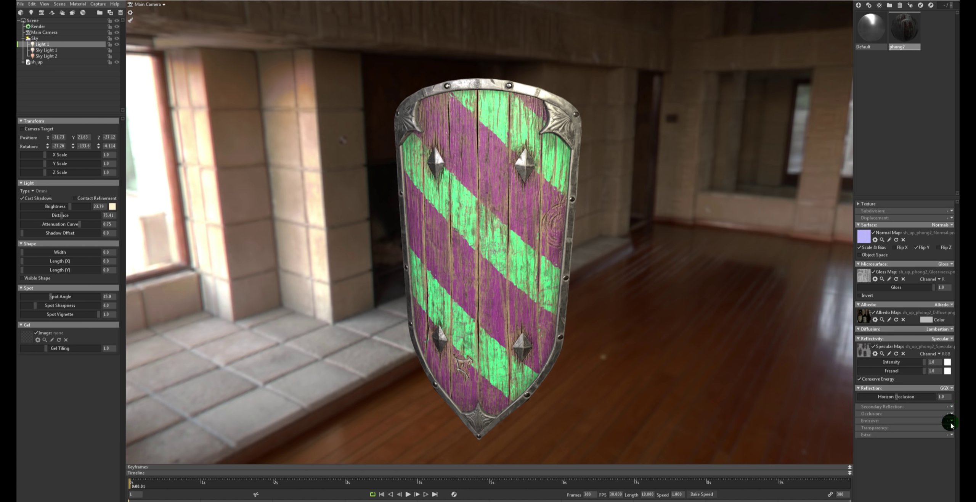
Step: Select the shield and enable the Emissive channel on its phong2 material
click(506, 239)
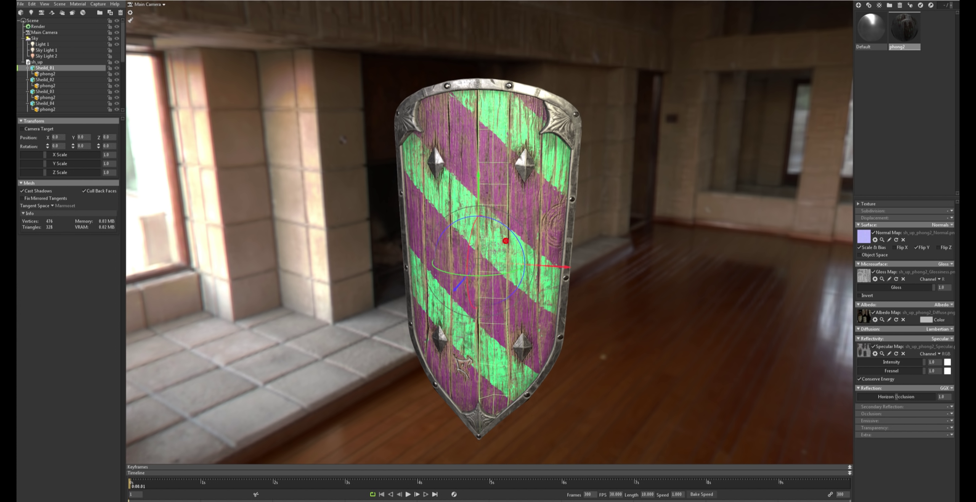
click(952, 420)
click(927, 436)
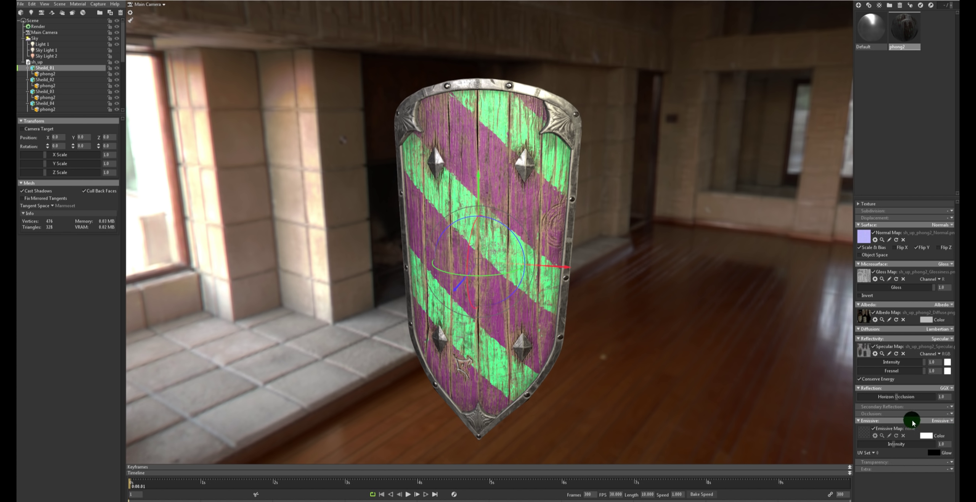
click(952, 462)
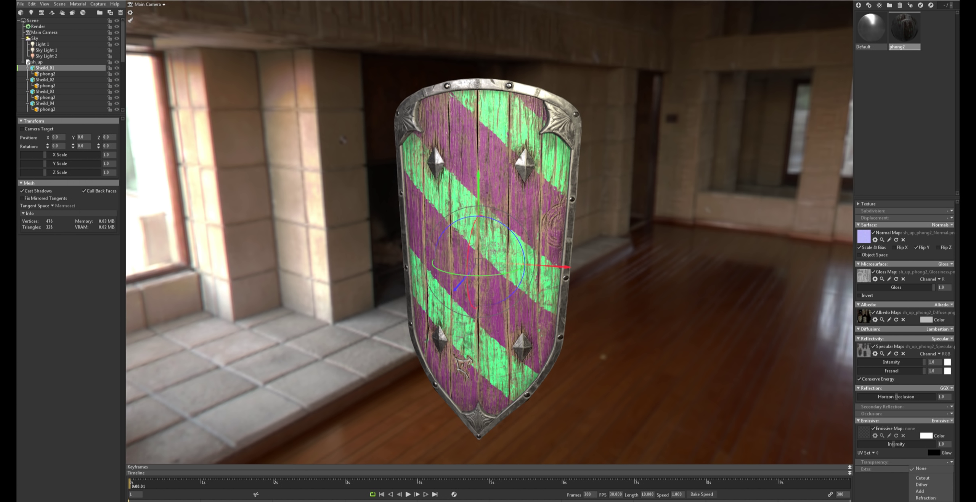
Step: Load the exported Emissive png into Emissive Map with intensity 10
mouse_move(59, 149)
mouse_down()
mouse_move(922, 335)
mouse_move(866, 435)
mouse_up()
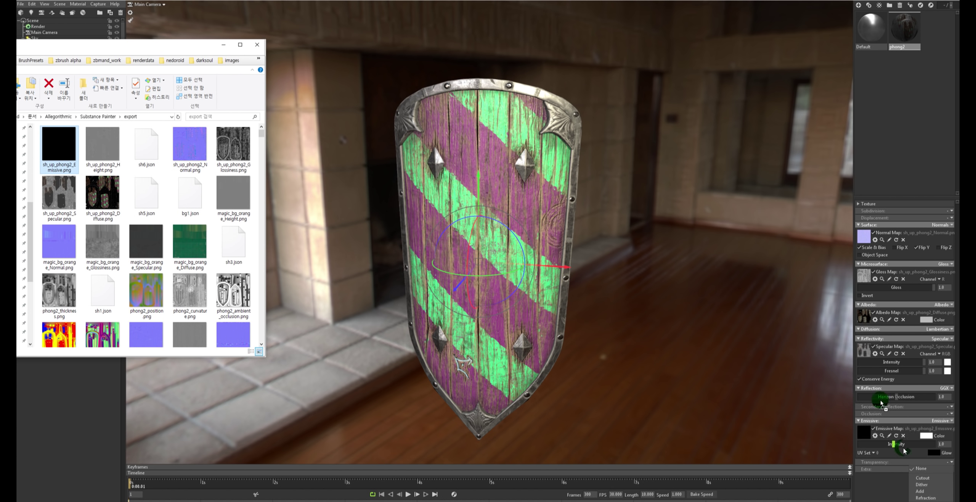
click(908, 437)
drag(898, 447, 931, 444)
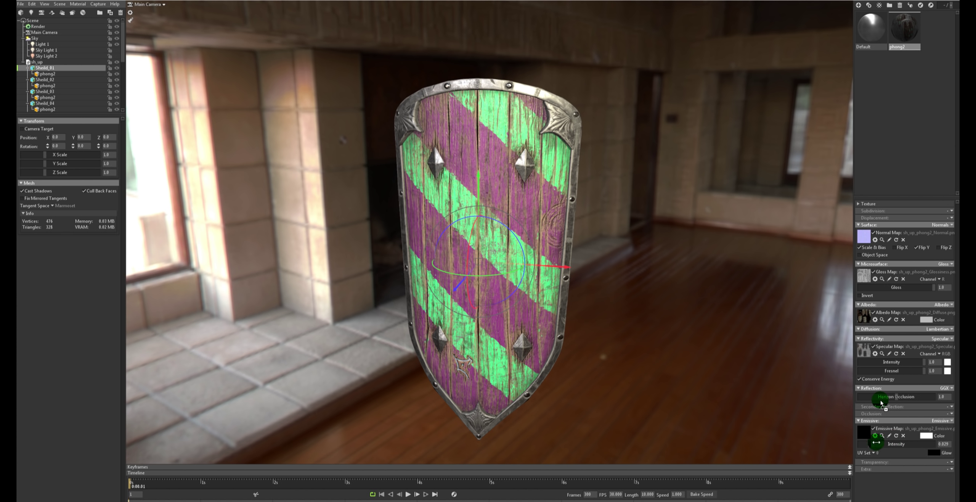
mouse_move(640, 377)
mouse_down()
mouse_move(557, 353)
mouse_move(590, 302)
mouse_move(562, 283)
mouse_move(531, 332)
mouse_move(457, 371)
mouse_move(488, 366)
mouse_move(462, 386)
mouse_up()
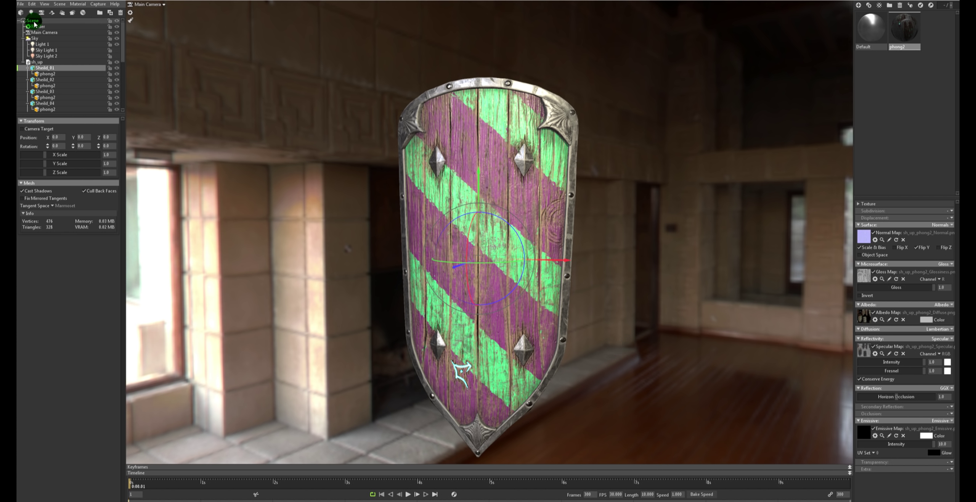
Step: Collapse the Sky and sh_up groups in the outliner and show the Render settings
click(24, 38)
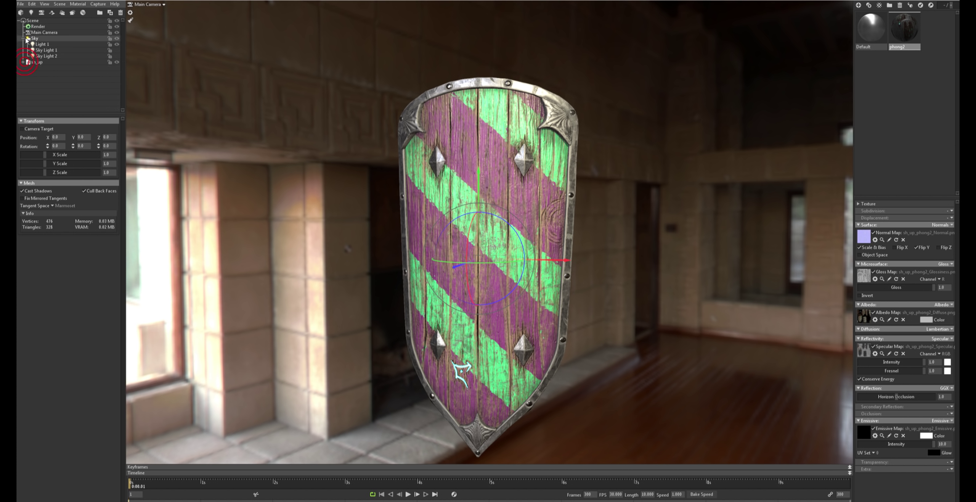
click(23, 44)
click(74, 44)
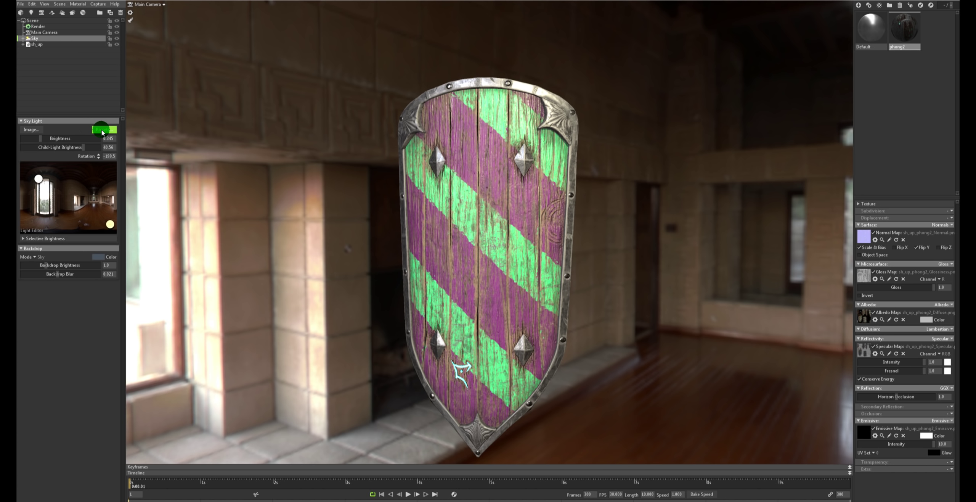
drag(739, 224, 546, 203)
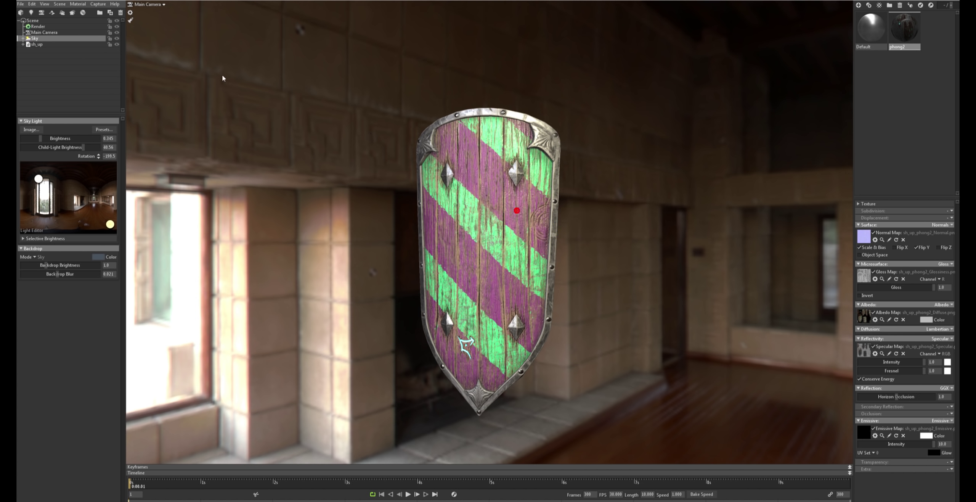
click(50, 34)
click(49, 26)
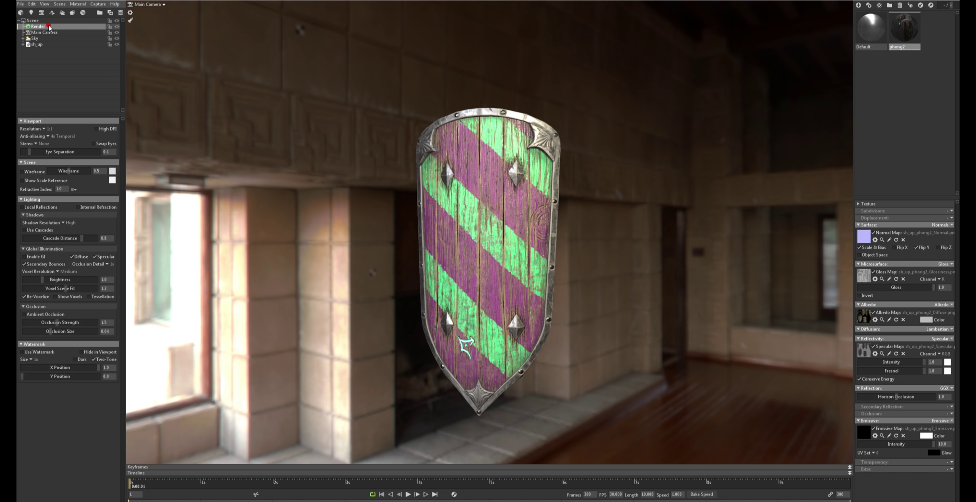
drag(563, 235, 571, 246)
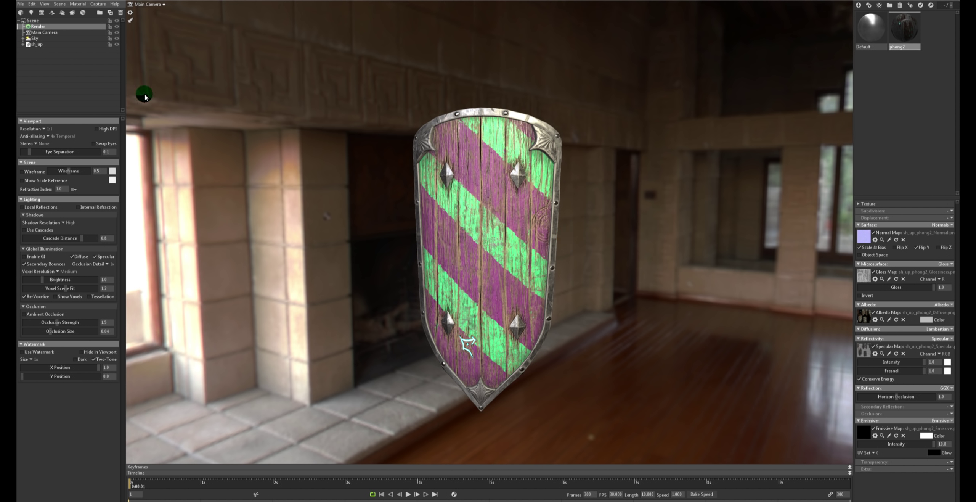
Step: Expand the Main Camera's settings and leave Sharpen Strength at 0 after testing it
click(43, 32)
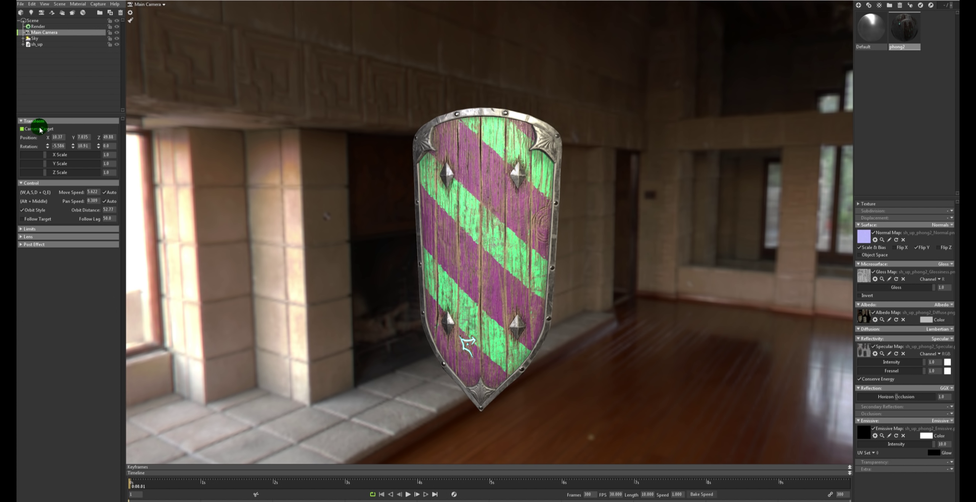
click(42, 219)
click(37, 229)
click(35, 350)
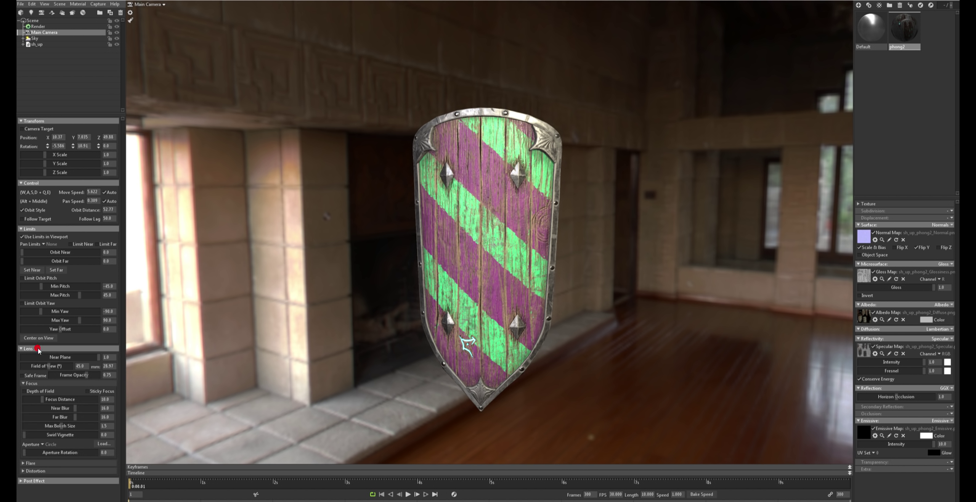
click(40, 480)
scroll(80, 377, down, 3)
scroll(80, 376, down, 1)
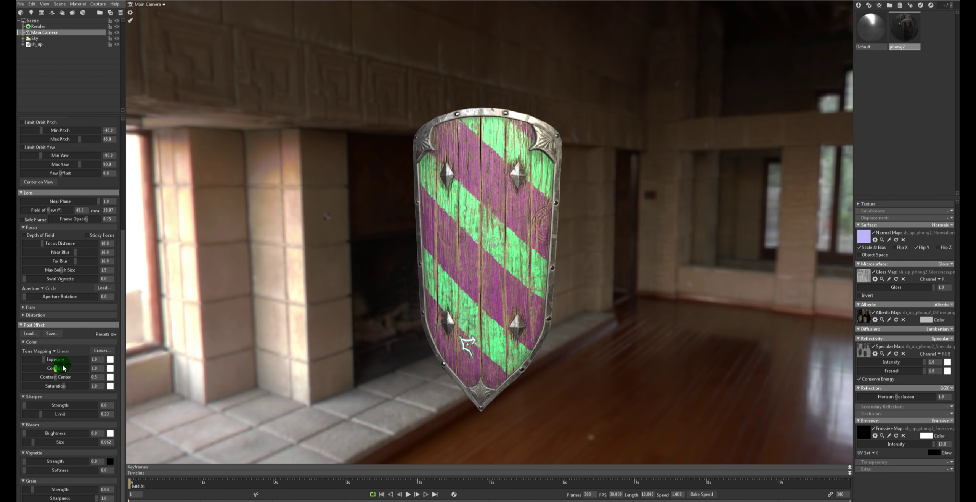
drag(33, 405, 160, 404)
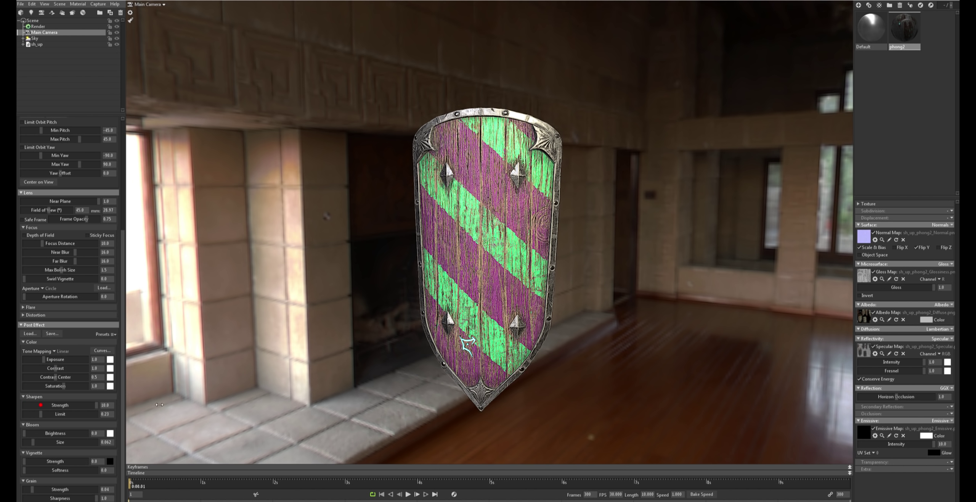
mouse_move(221, 407)
mouse_down()
mouse_move(46, 414)
mouse_move(46, 433)
mouse_move(98, 447)
mouse_move(39, 434)
mouse_up()
Step: Switch the camera's tone mapping to Reinhard
scroll(522, 220, up, 3)
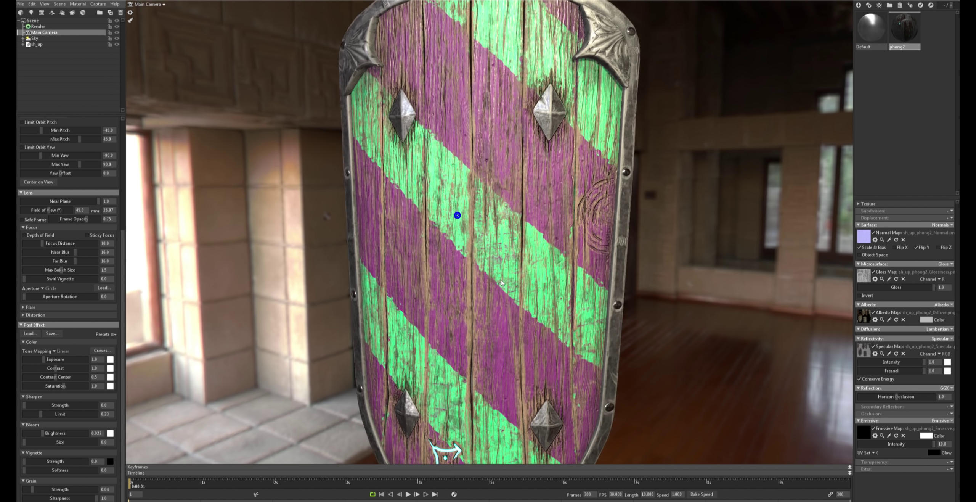
scroll(523, 219, up, 2)
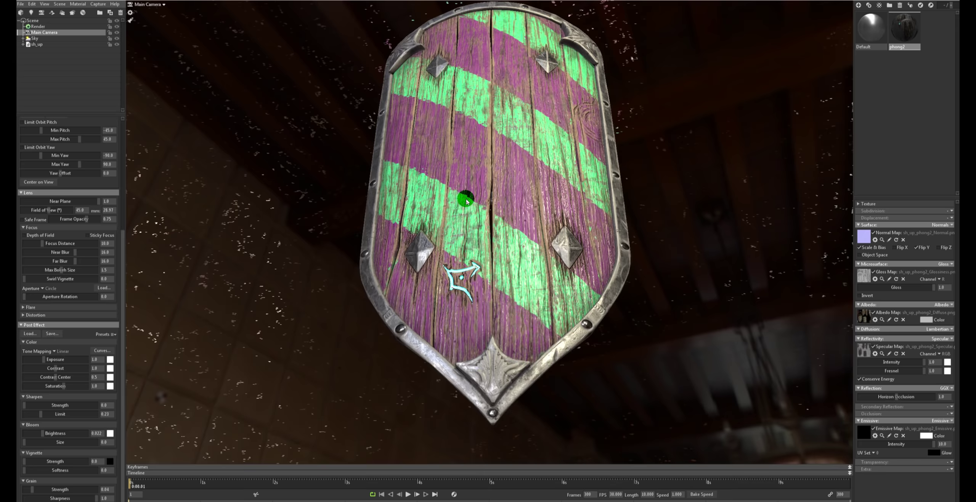
drag(522, 219, 323, 356)
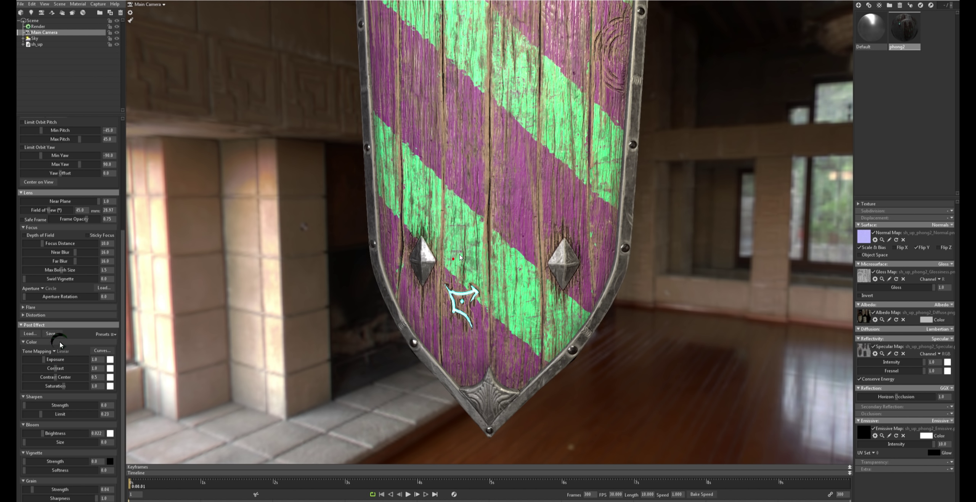
click(61, 351)
click(77, 362)
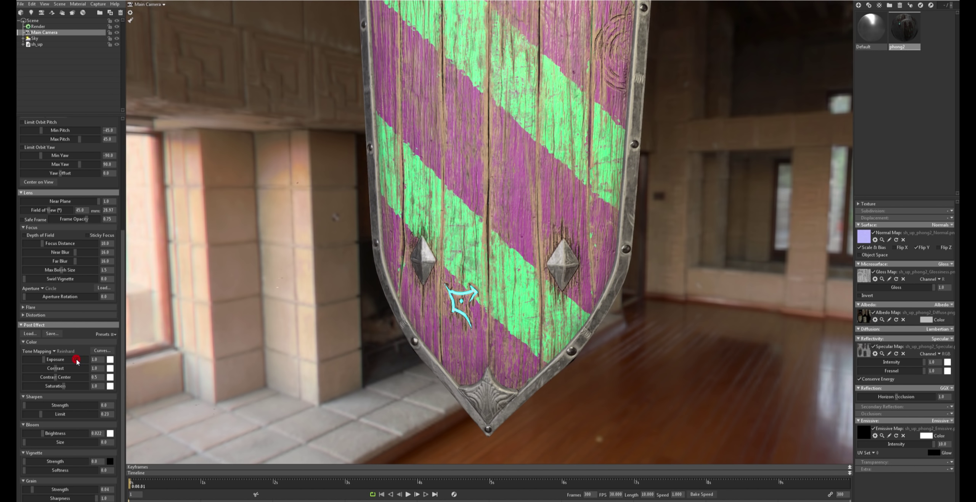
mouse_move(459, 257)
mouse_down()
mouse_move(586, 163)
mouse_move(290, 335)
mouse_up()
Step: Set Bloom Brightness to about 0.11 and Bloom Size to 0.01
scroll(587, 164, down, 3)
scroll(587, 164, up, 3)
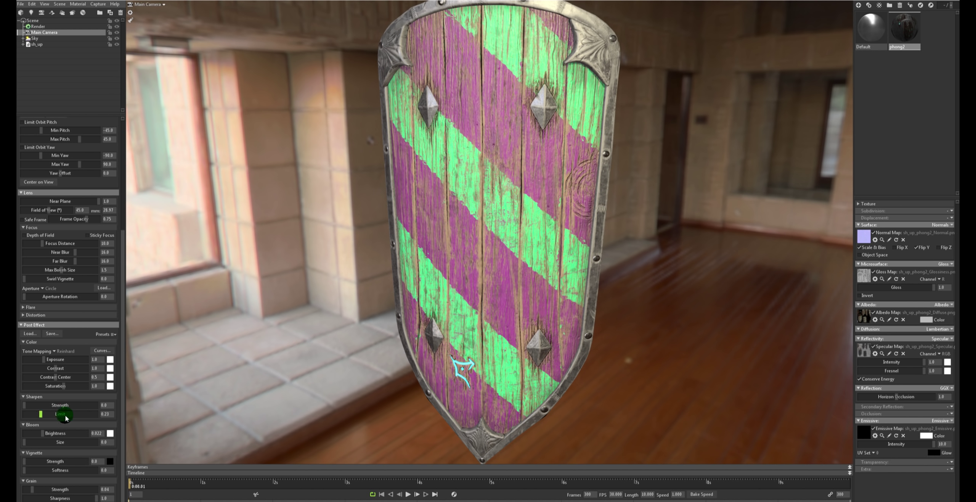
mouse_move(42, 433)
mouse_down()
mouse_move(74, 433)
mouse_move(37, 433)
mouse_move(51, 435)
mouse_up()
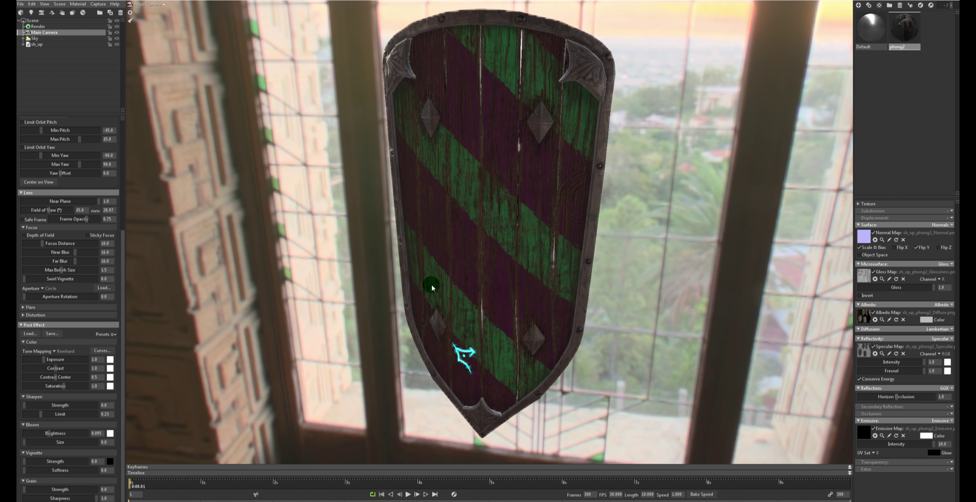
click(34, 442)
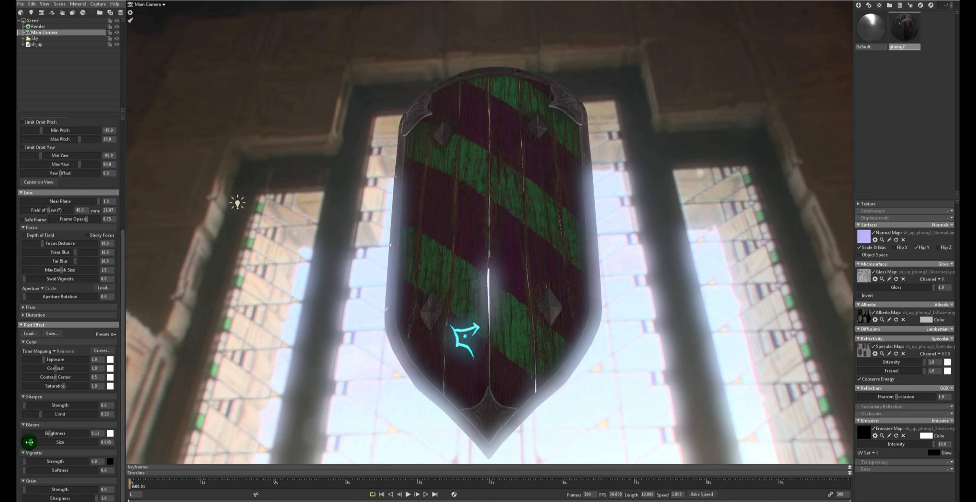
drag(35, 445, 28, 443)
click(487, 244)
mouse_move(487, 244)
mouse_down()
mouse_move(496, 259)
mouse_move(398, 247)
mouse_up()
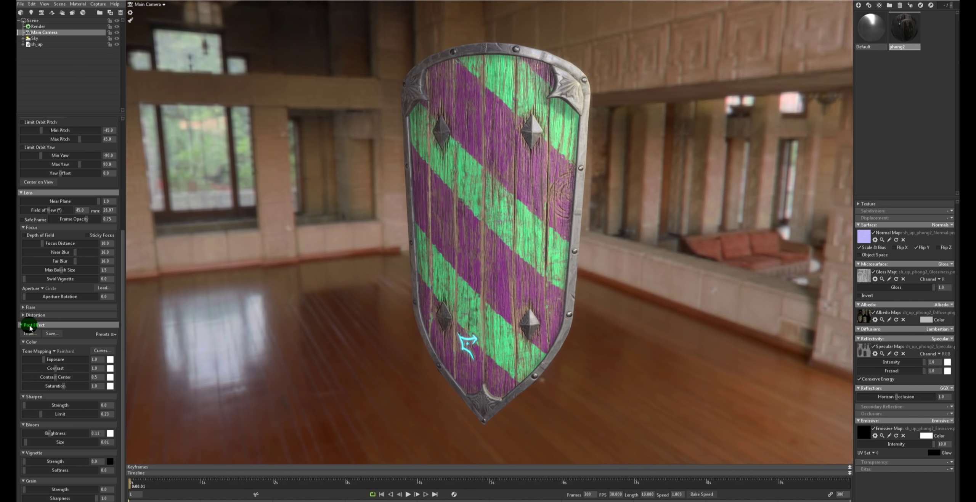
Step: Enable depth of field, focus it on the shield at 44.89, and reduce near blur
click(30, 326)
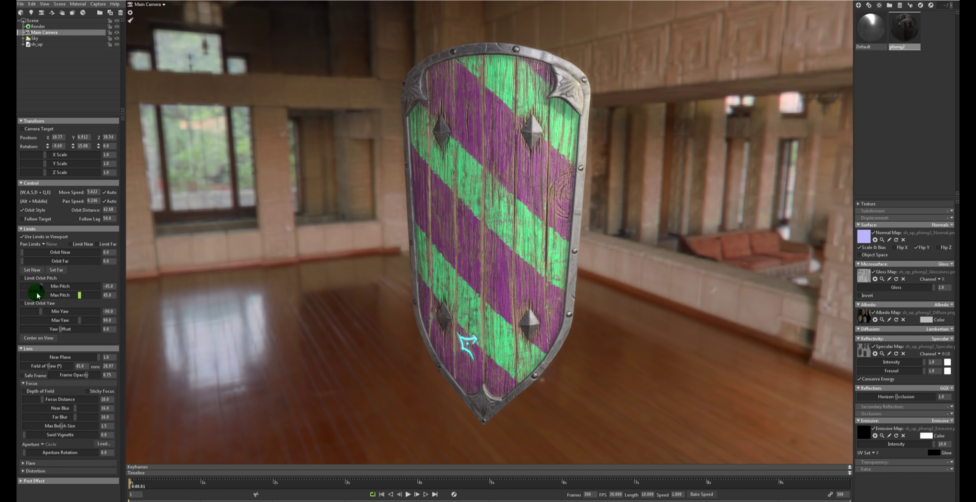
click(61, 426)
double_click(428, 345)
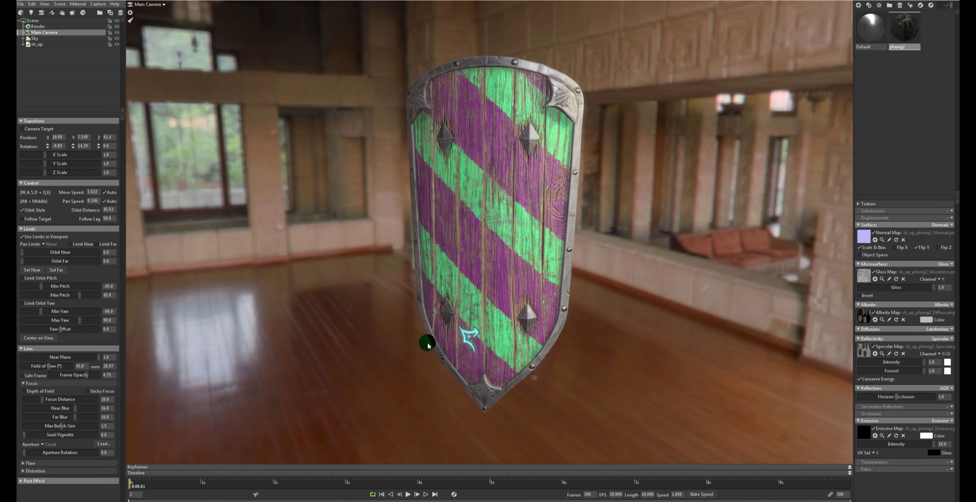
click(249, 388)
click(253, 345)
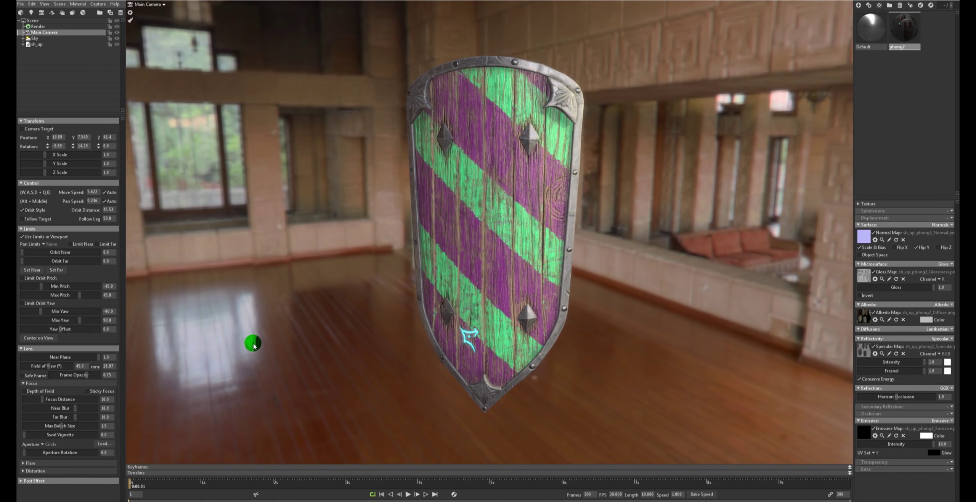
click(24, 391)
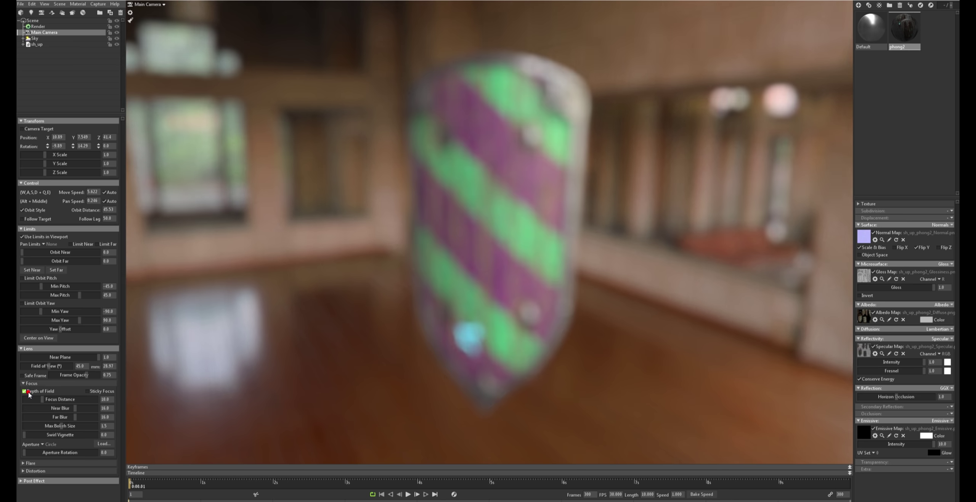
drag(43, 399, 49, 399)
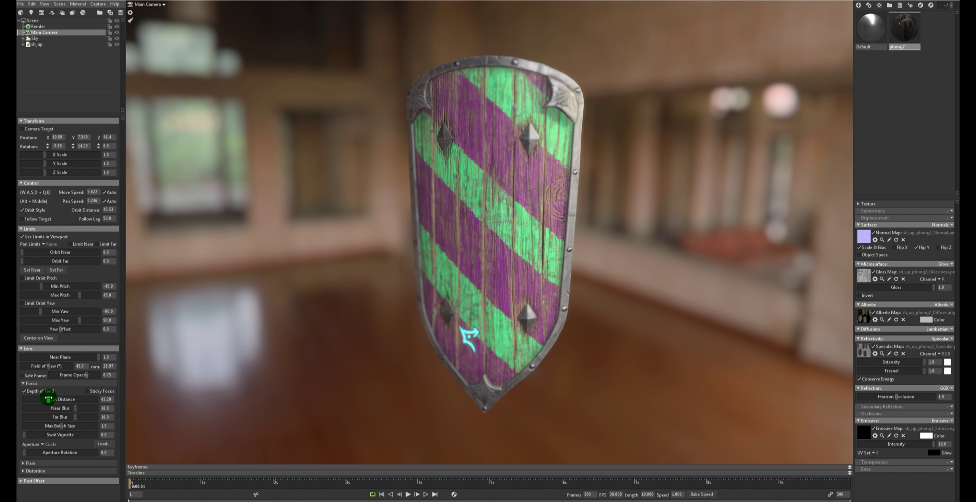
mouse_move(74, 408)
mouse_down()
mouse_move(33, 407)
mouse_move(49, 409)
mouse_move(47, 399)
mouse_move(34, 417)
mouse_move(49, 413)
mouse_move(52, 398)
mouse_move(119, 381)
mouse_up()
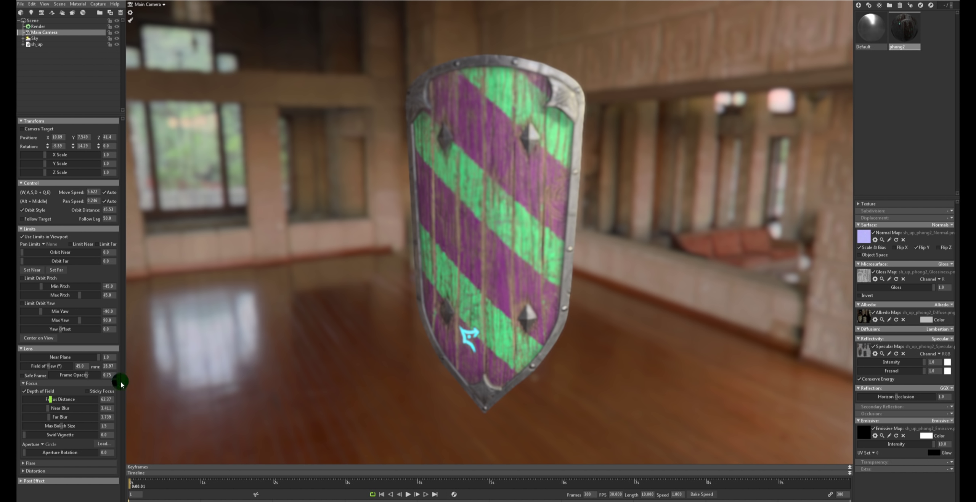
scroll(406, 283, up, 3)
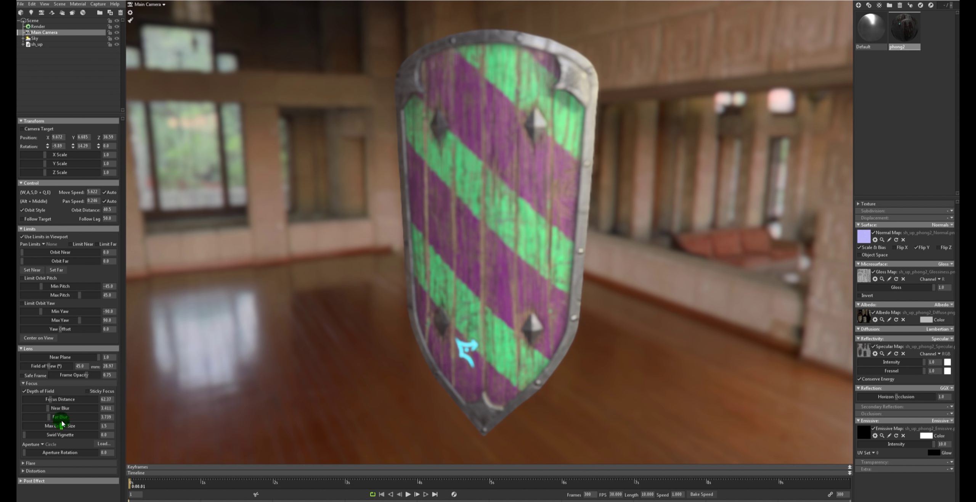
drag(48, 403, 49, 400)
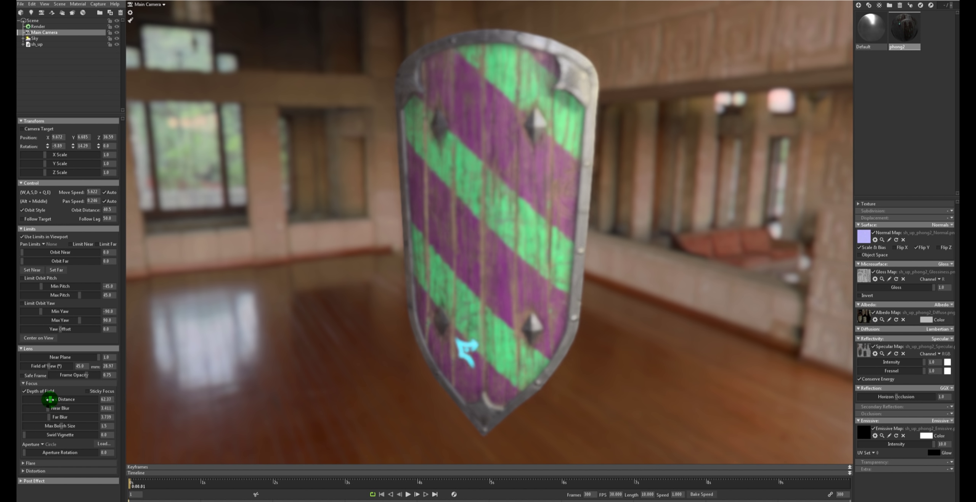
drag(49, 399, 48, 398)
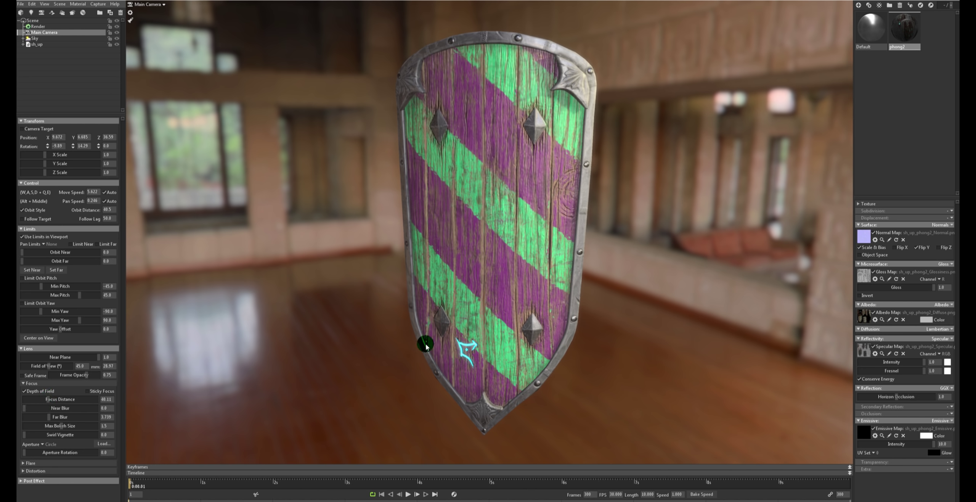
Step: Raise far blur to 13.22, then switch depth of field off
mouse_move(426, 345)
mouse_down()
mouse_move(523, 342)
mouse_move(424, 338)
mouse_move(748, 249)
mouse_up()
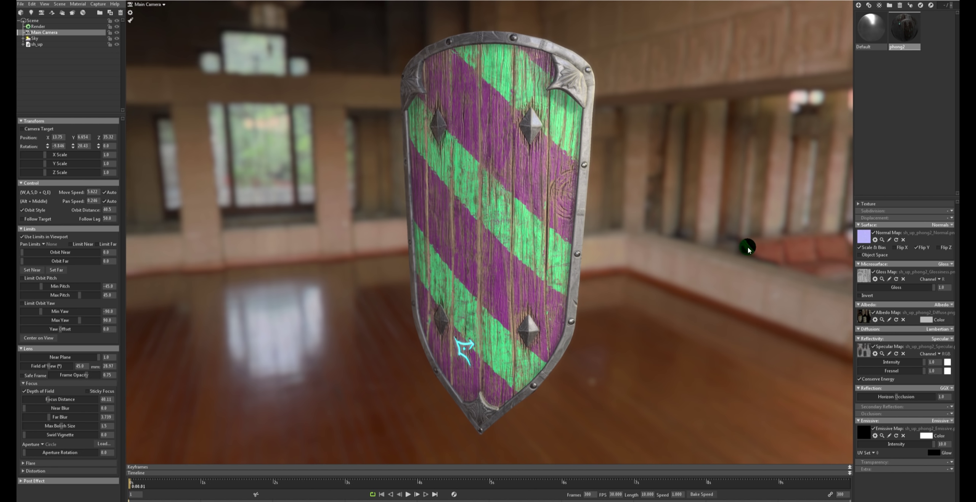
click(60, 416)
drag(53, 404, 69, 418)
drag(638, 273, 658, 274)
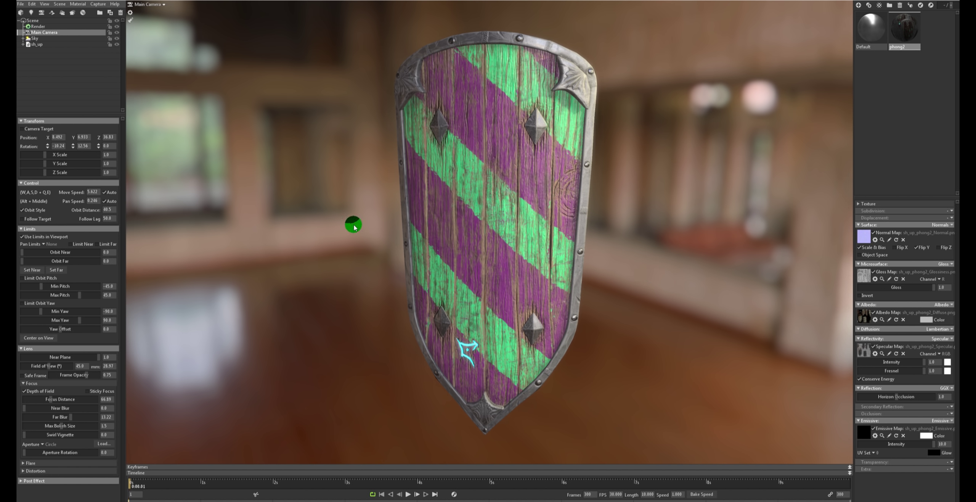
click(30, 391)
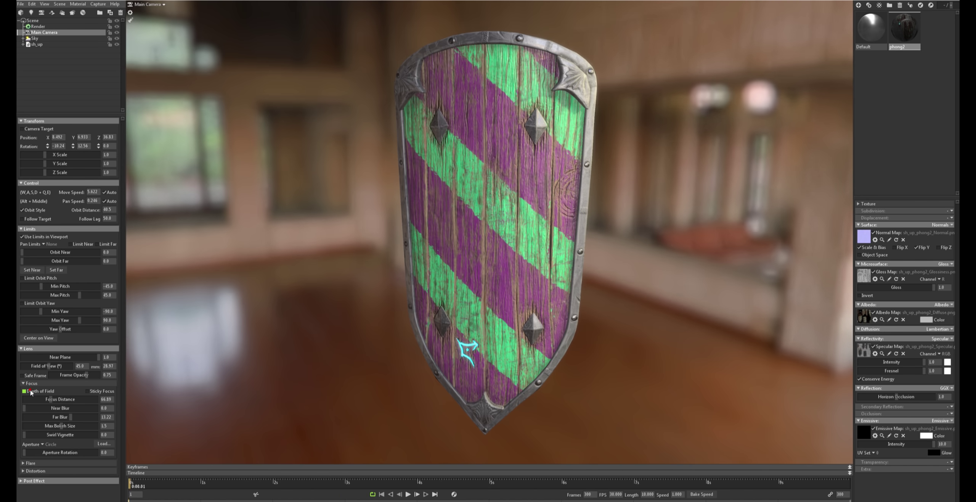
click(31, 392)
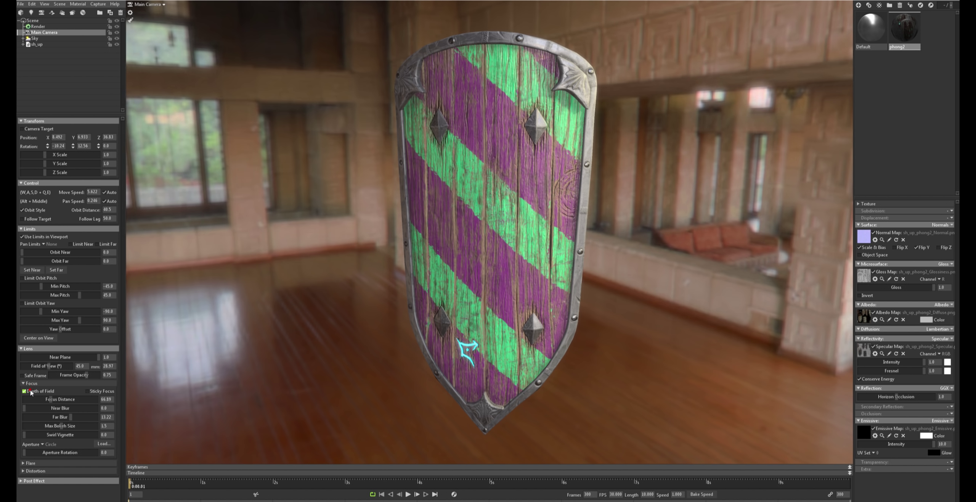
Step: Set the Render wireframe colour to white, then turn the wireframe overlay off
click(53, 27)
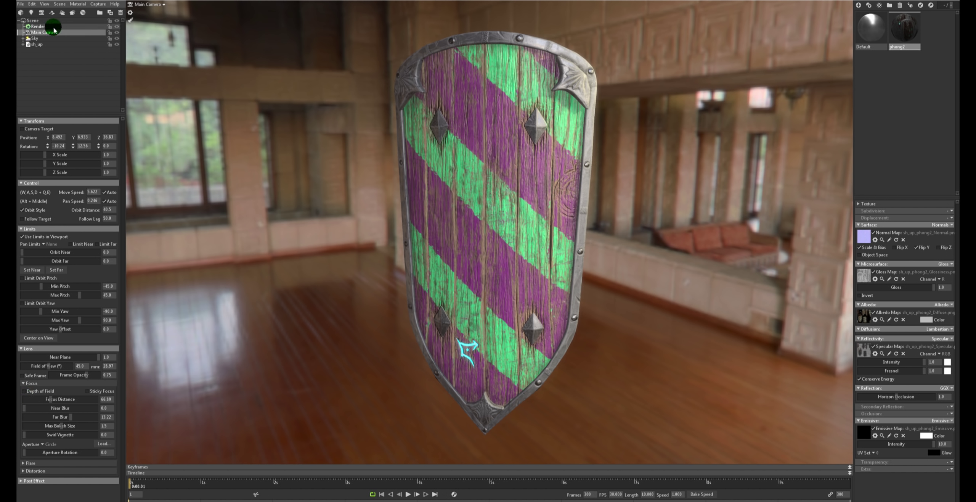
click(54, 27)
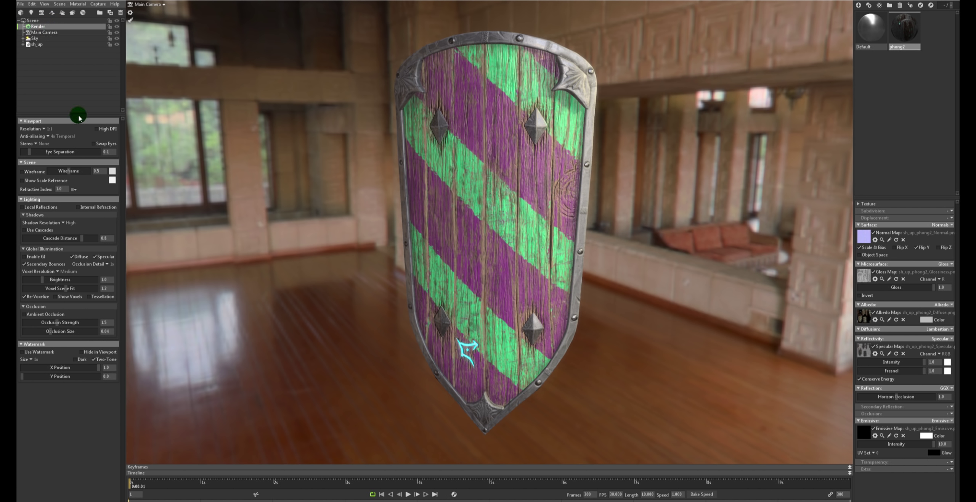
click(32, 172)
click(32, 172)
click(112, 172)
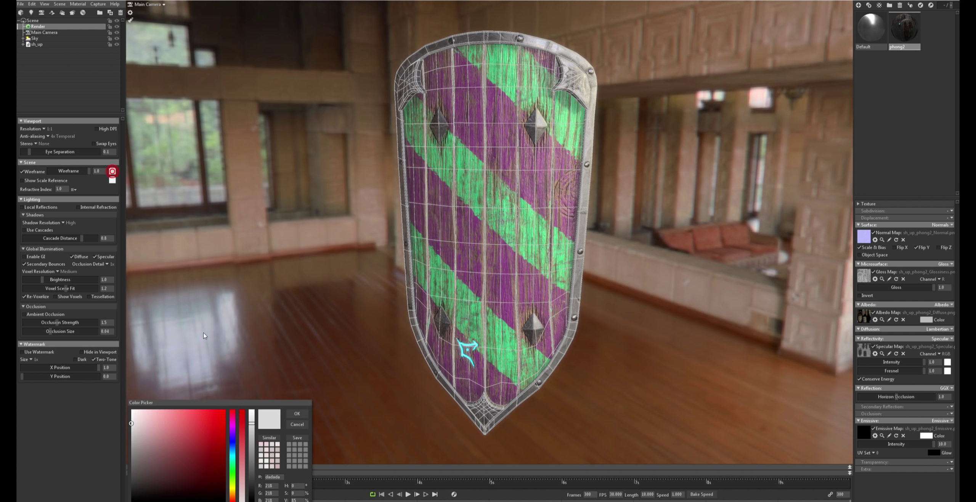
click(195, 455)
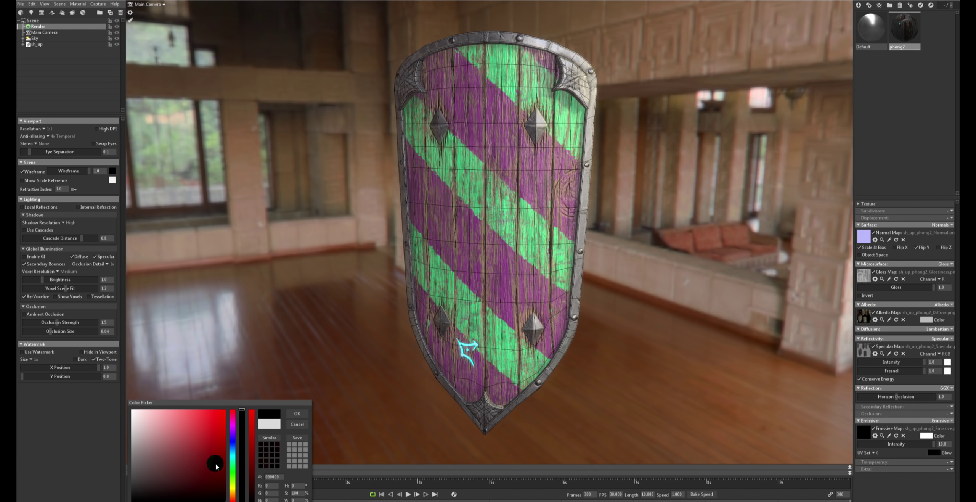
drag(170, 452, 165, 437)
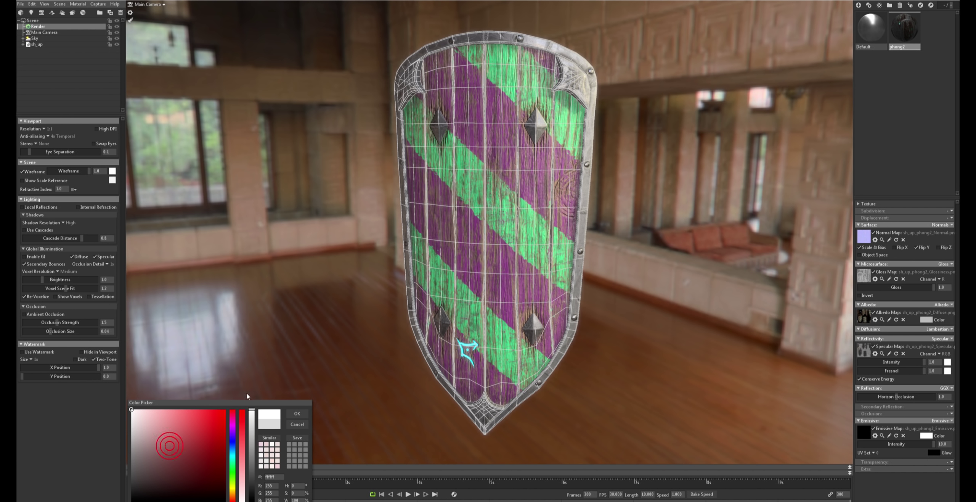
click(297, 414)
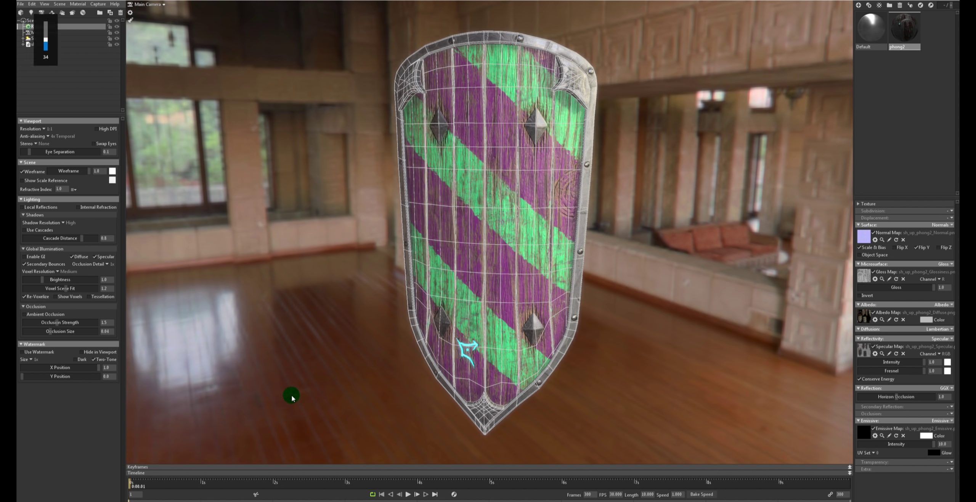
click(30, 172)
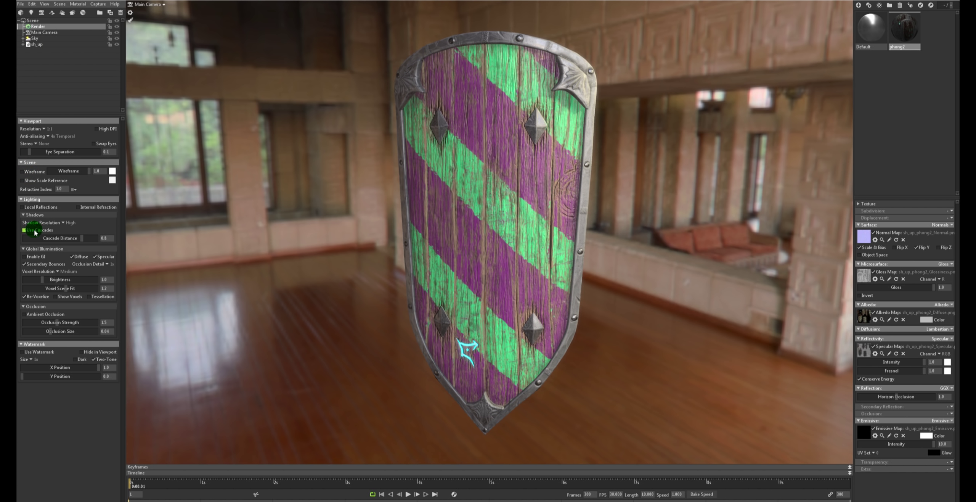
Step: Keep shadow resolution at High and lower the global illumination brightness
click(66, 223)
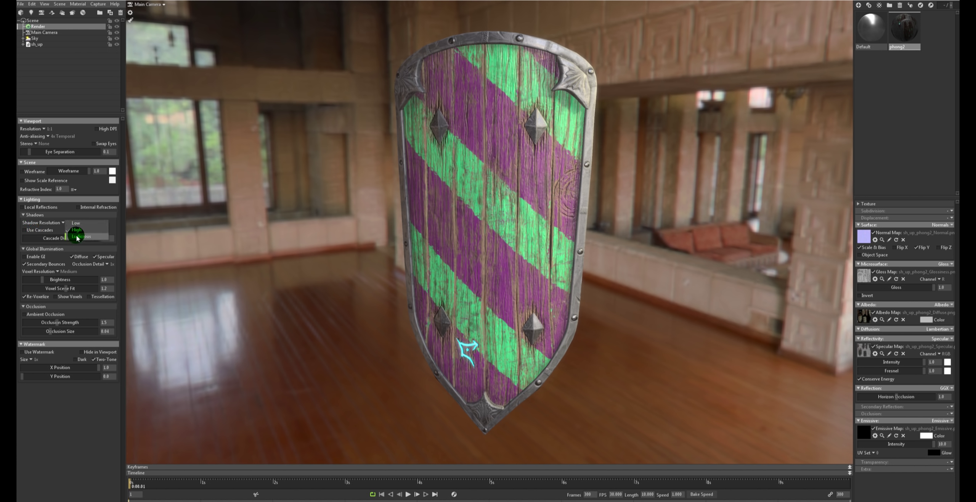
click(76, 230)
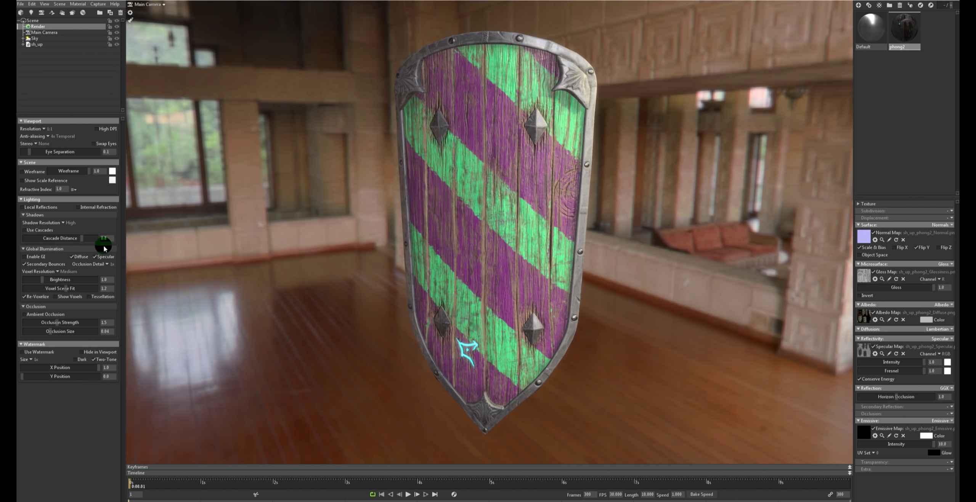
click(40, 259)
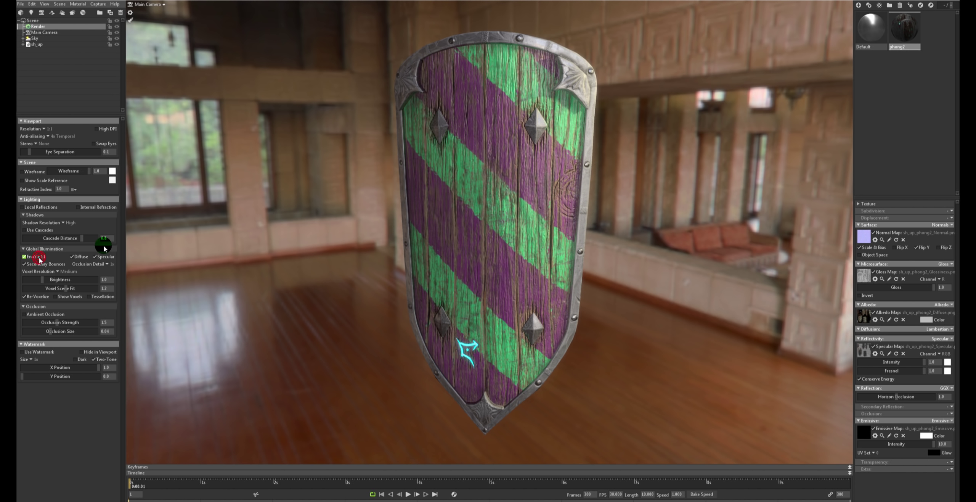
click(39, 258)
mouse_move(399, 222)
mouse_down()
mouse_move(394, 207)
mouse_move(338, 204)
mouse_up()
right_drag(452, 224, 456, 226)
click(38, 256)
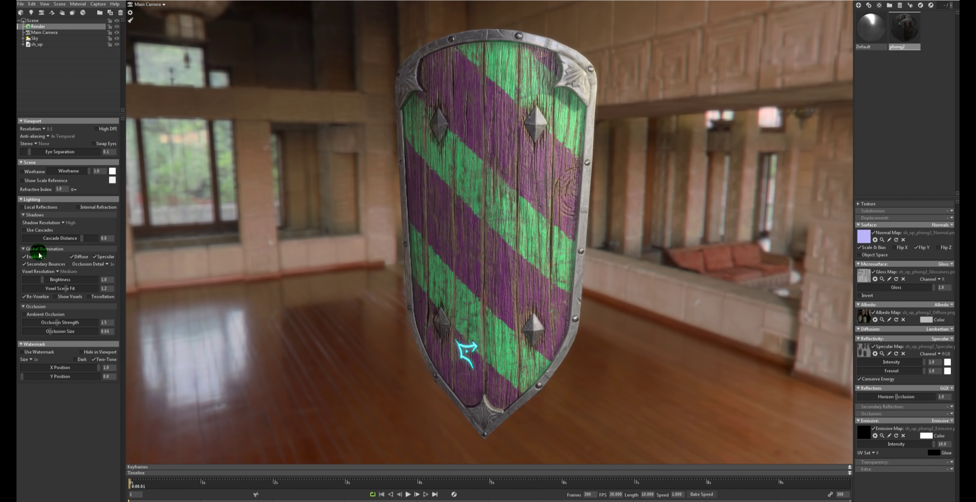
drag(496, 267, 507, 273)
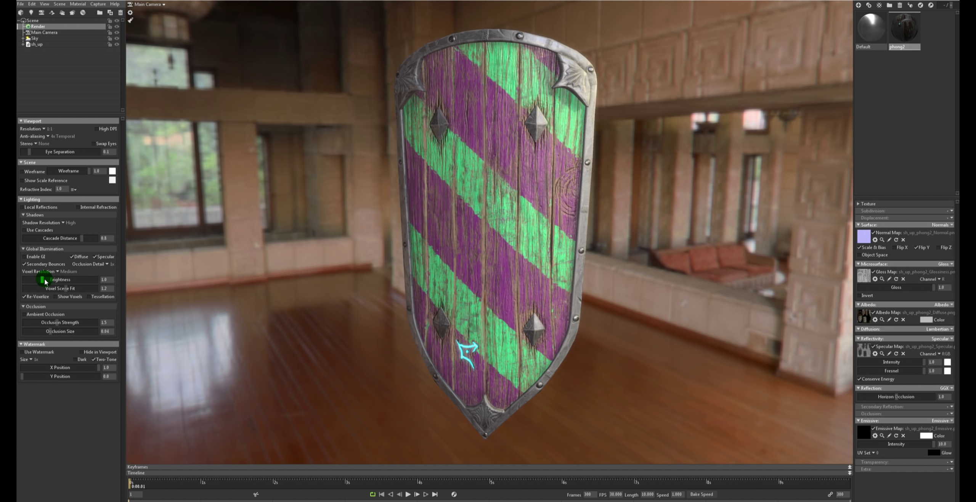
drag(63, 279, 53, 281)
Step: Enable ambient occlusion at strength 3.858, size 0.031, material occlusion, and the watermark
click(37, 314)
click(953, 414)
click(938, 429)
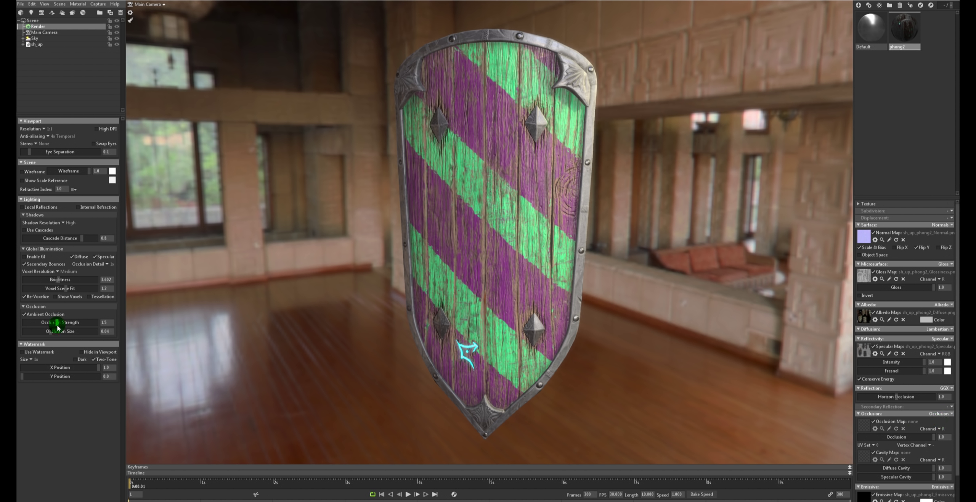
drag(57, 323, 88, 318)
drag(90, 317, 46, 330)
drag(246, 300, 448, 270)
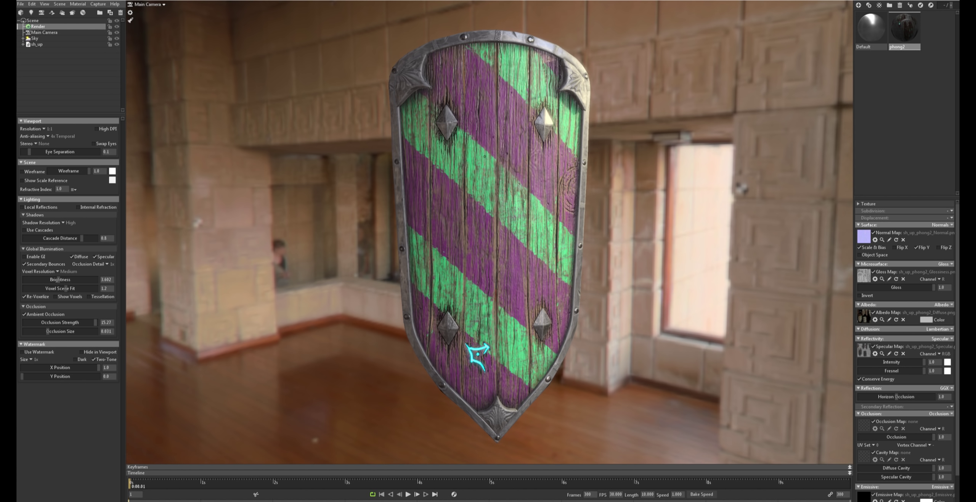
drag(87, 323, 65, 323)
mouse_move(589, 257)
mouse_down()
mouse_move(621, 253)
mouse_move(553, 240)
mouse_up()
click(45, 352)
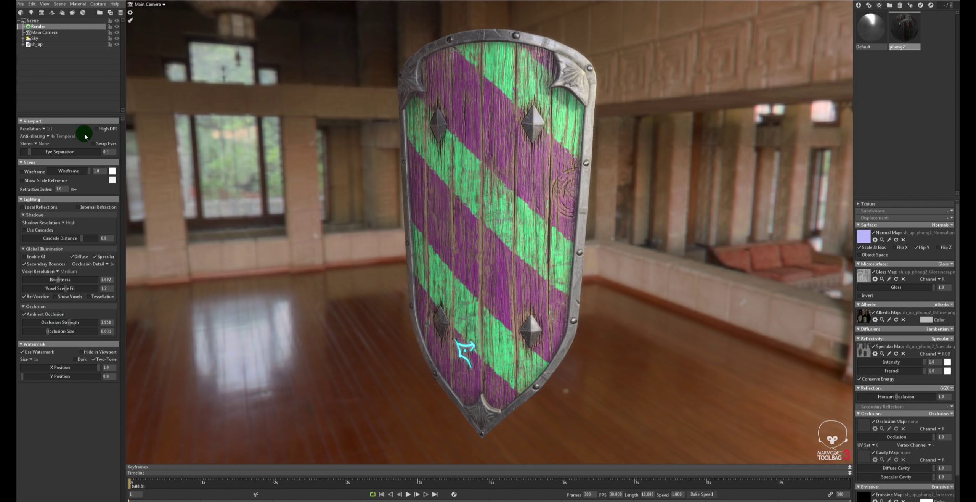
Step: Select the Sky in the outliner and reframe the camera on the shield
click(37, 45)
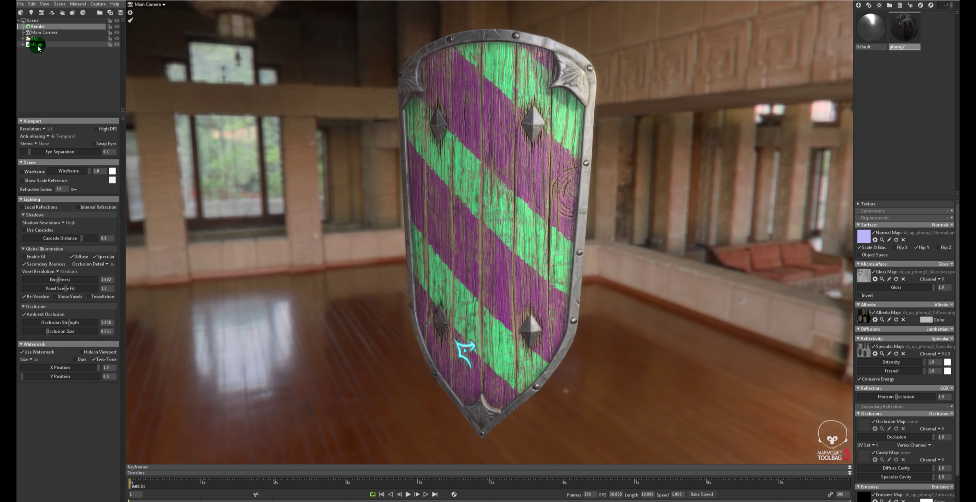
click(43, 33)
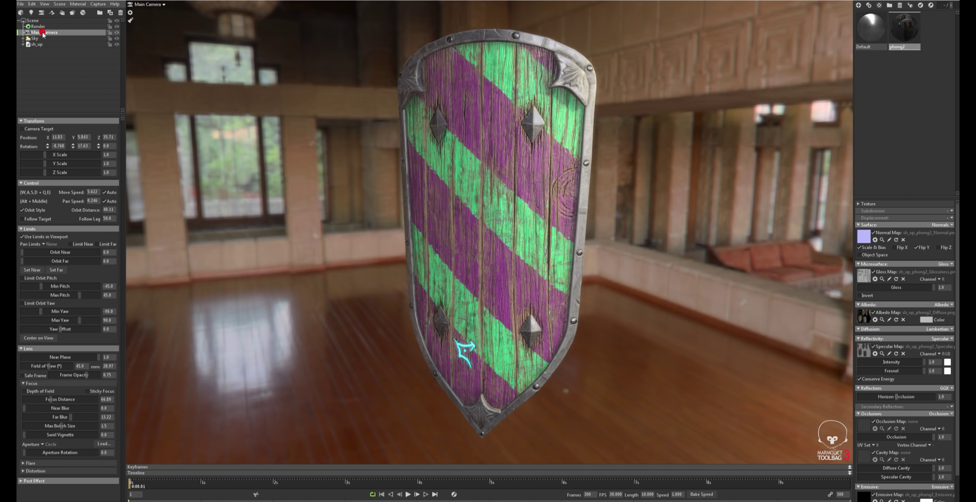
click(40, 27)
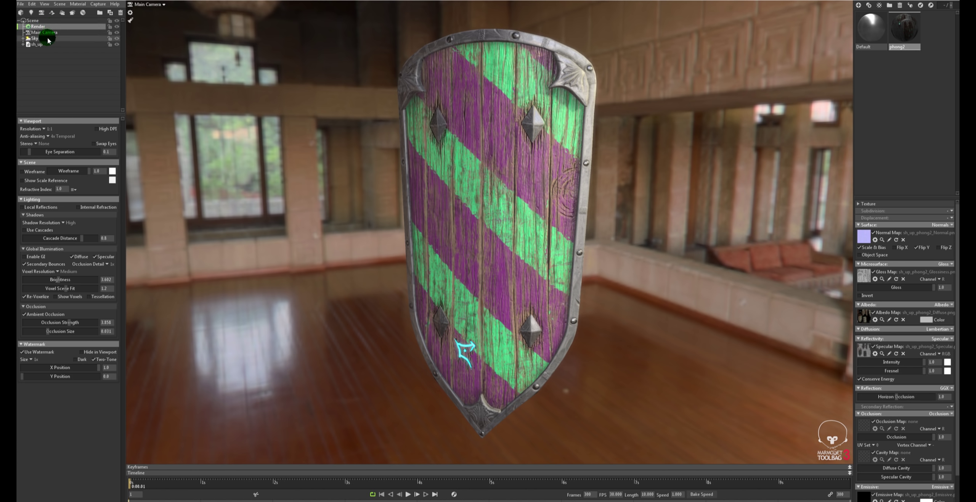
click(35, 39)
right_drag(609, 193, 261, 157)
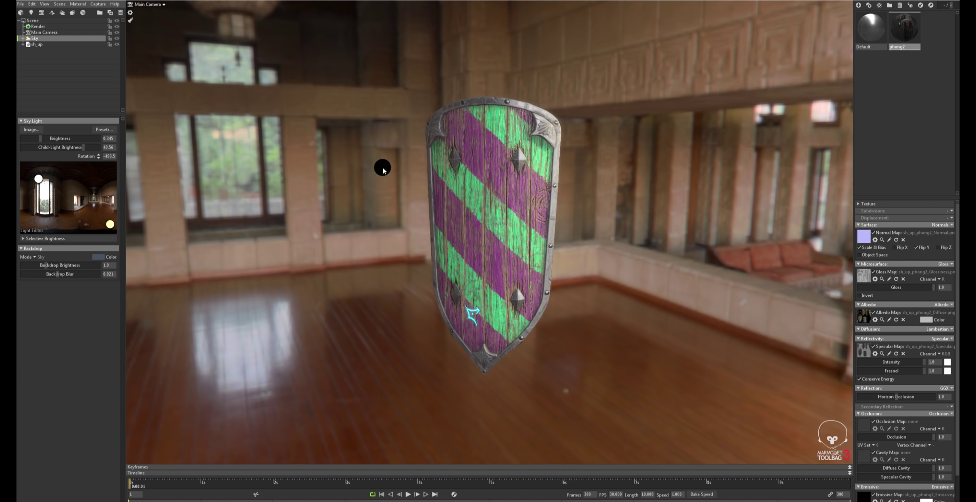
right_drag(381, 164, 595, 208)
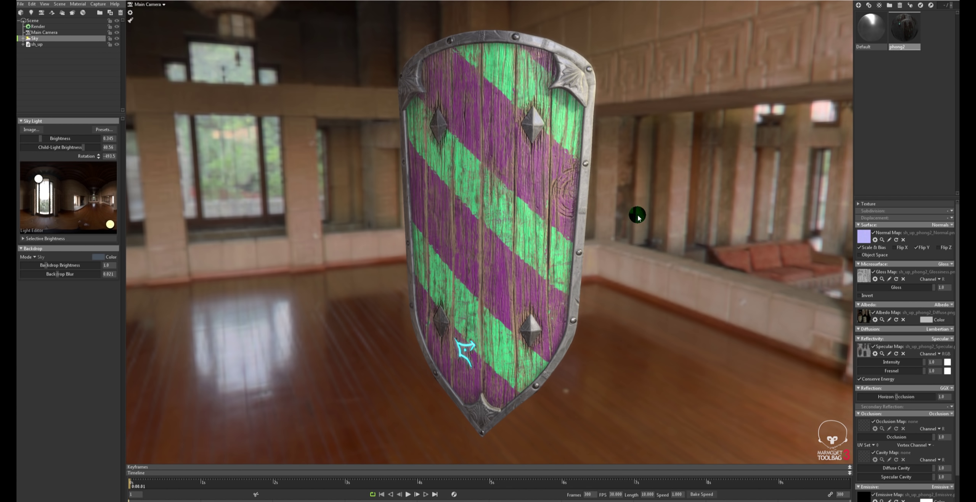
Step: Verify the capture settings use width 1920 and height 1080, then close them
click(100, 5)
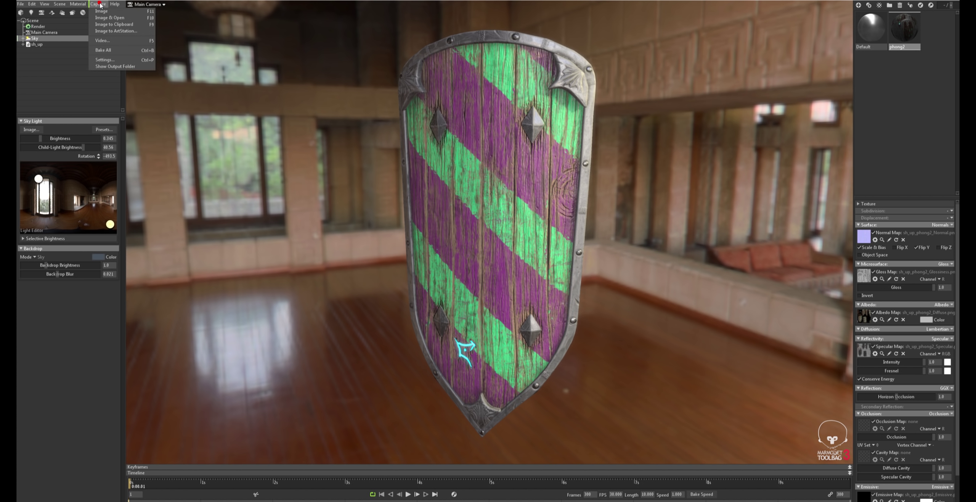
click(115, 60)
click(480, 216)
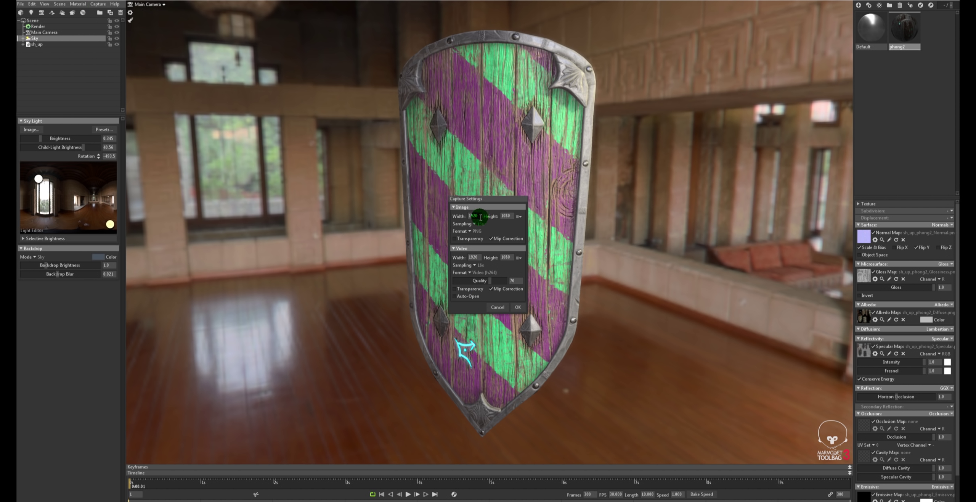
click(473, 216)
click(476, 224)
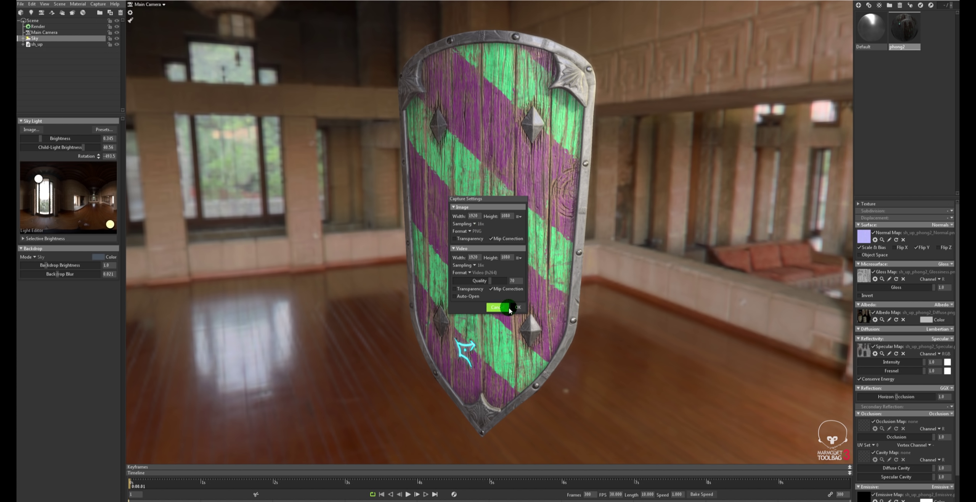
click(479, 216)
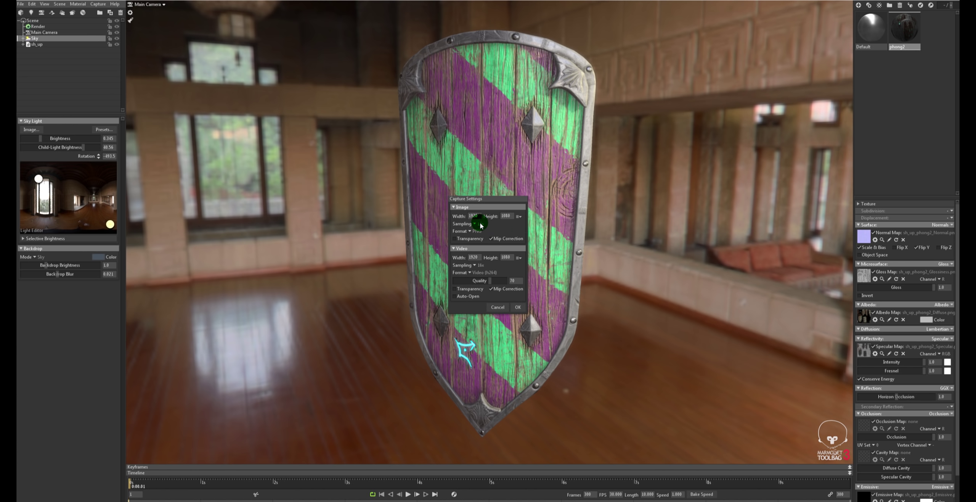
click(518, 308)
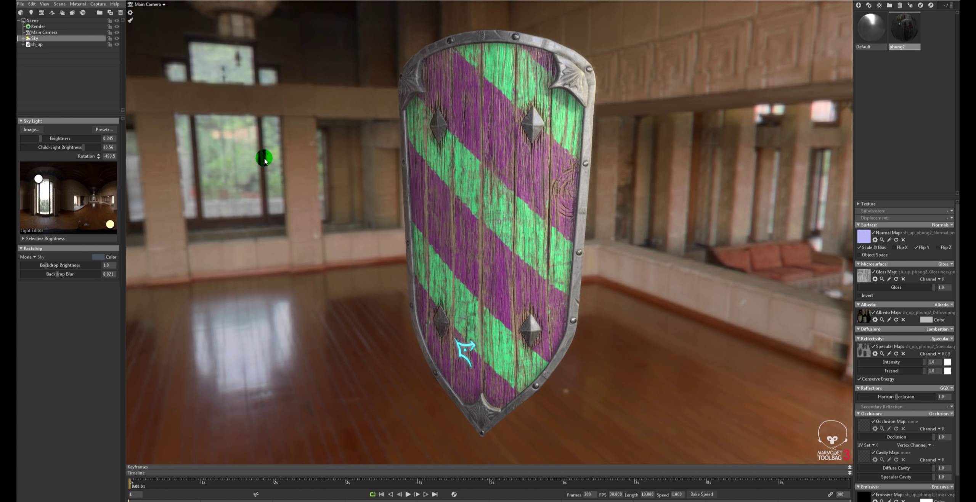
click(97, 3)
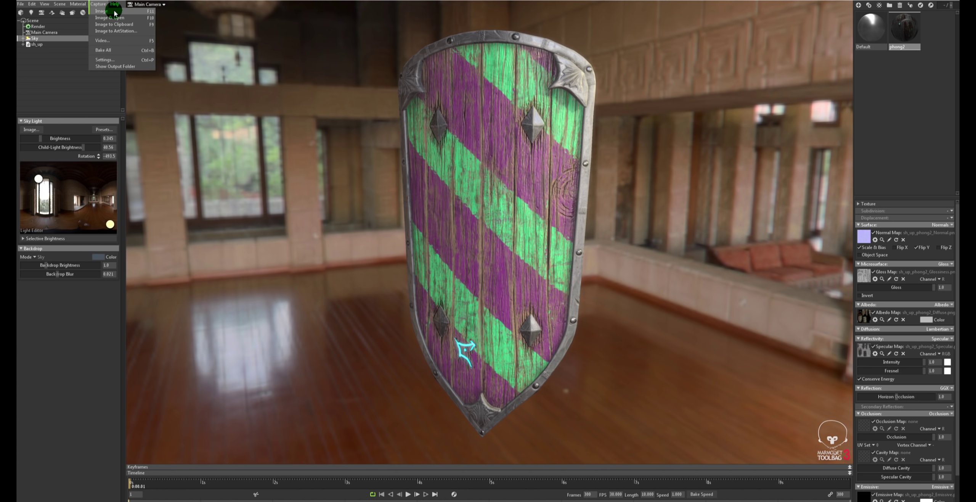
Step: Turn on the Main Camera's safe frame
click(60, 5)
click(41, 32)
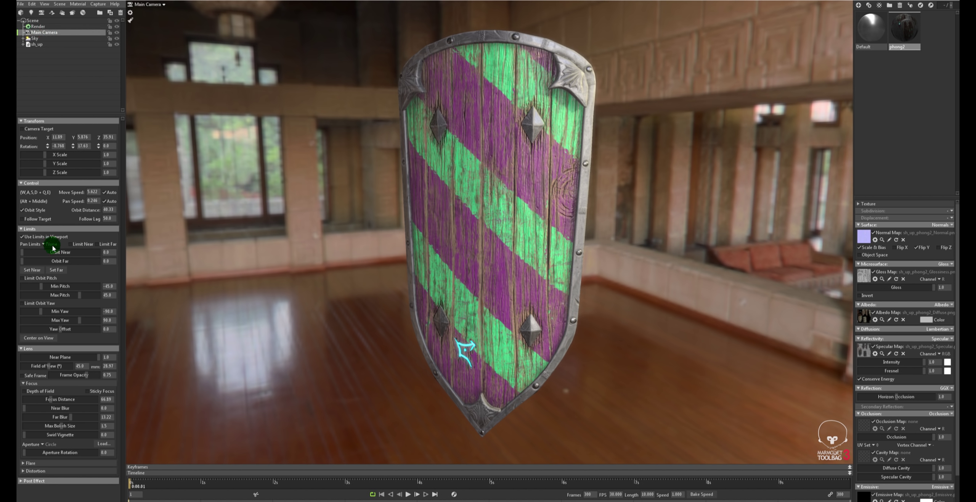
click(27, 376)
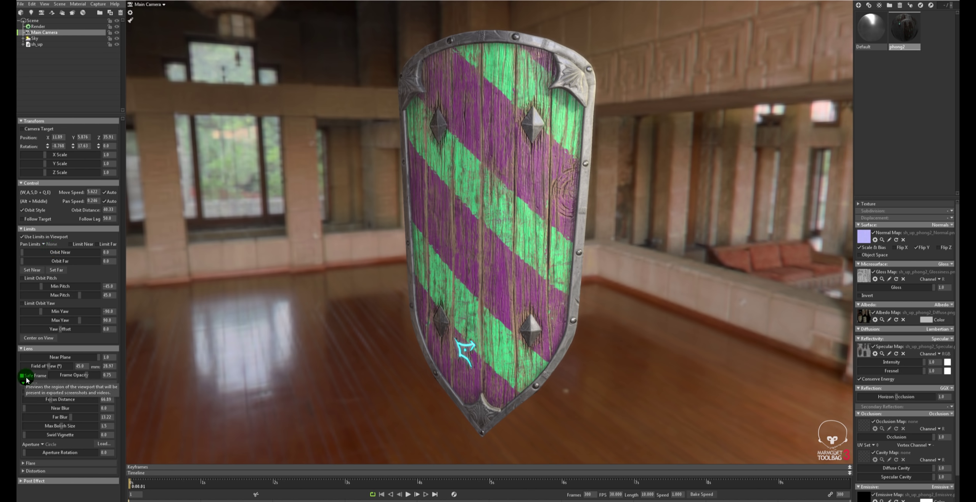
click(26, 379)
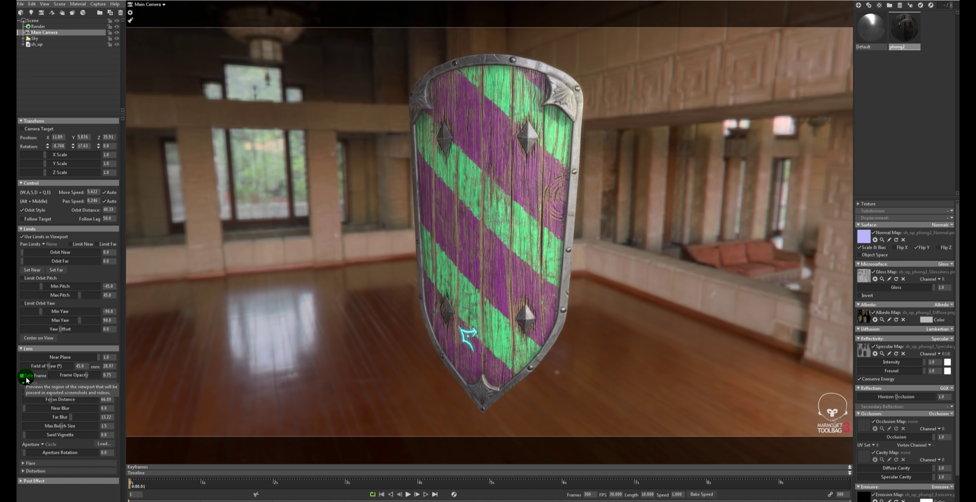
click(27, 378)
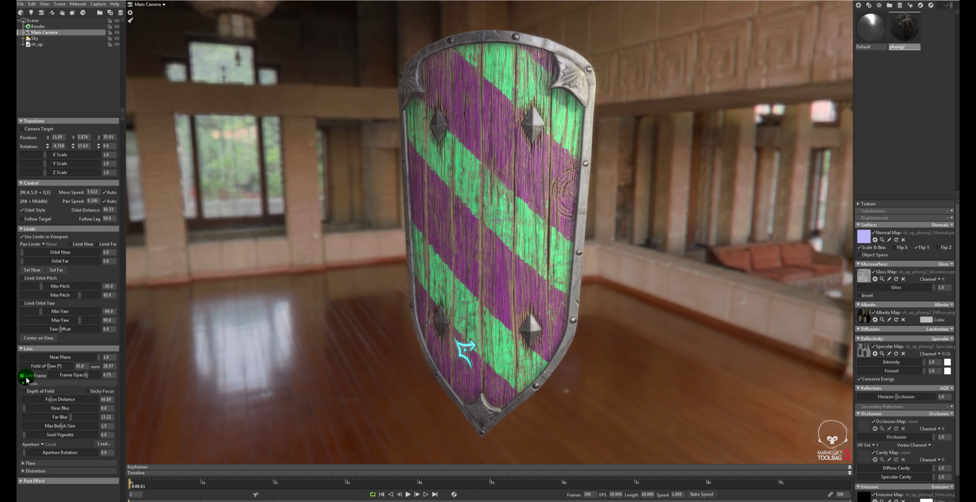
click(26, 379)
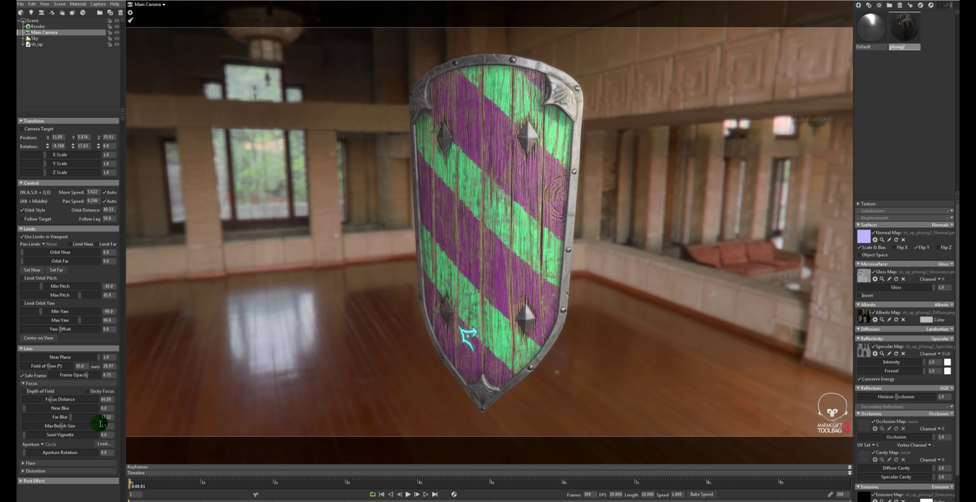
click(31, 481)
scroll(43, 473, down, 3)
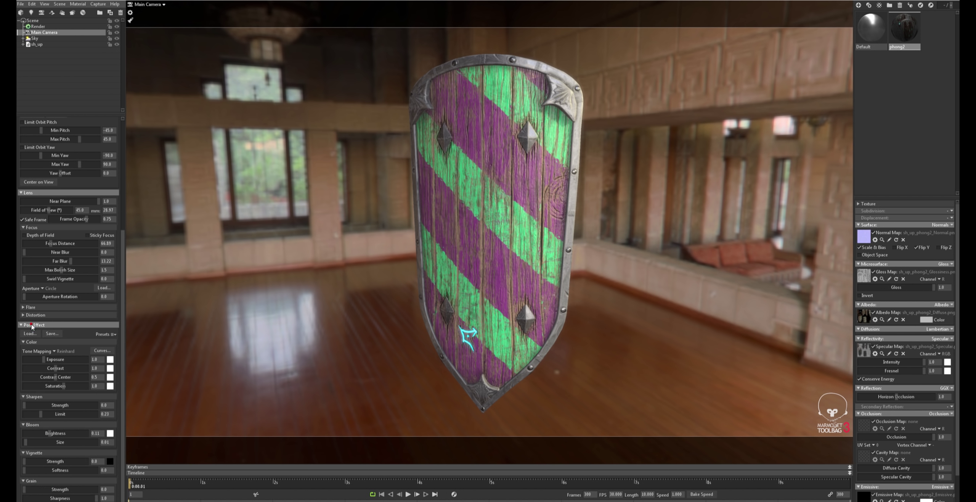
Step: Untick Use Watermark in Render settings and rotate the sky behind the shield
click(38, 26)
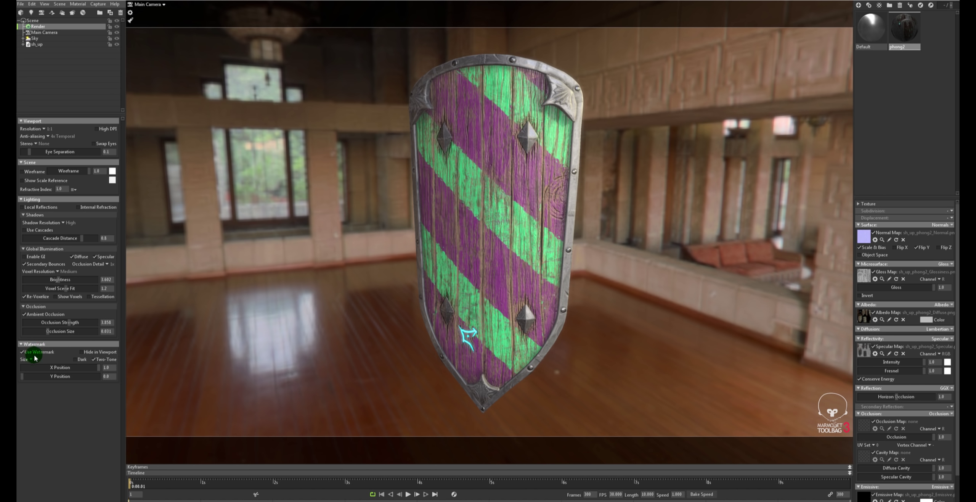
click(34, 356)
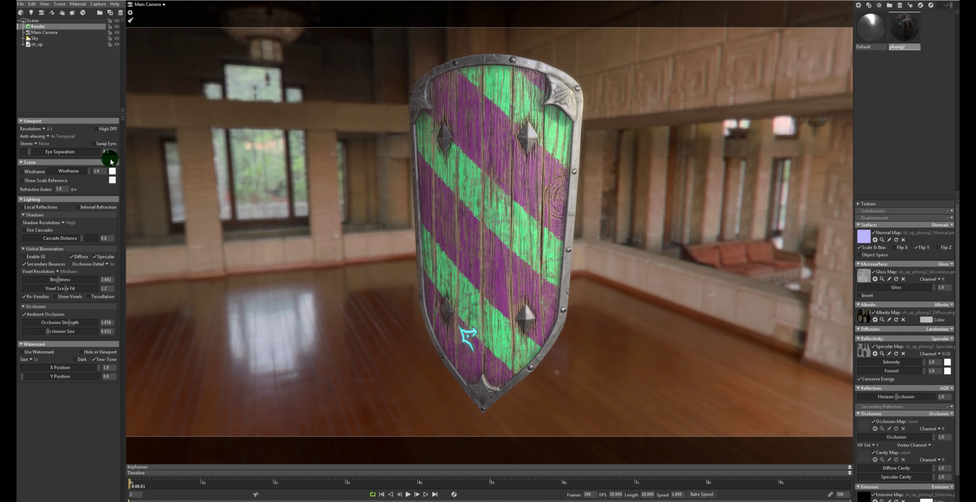
click(47, 32)
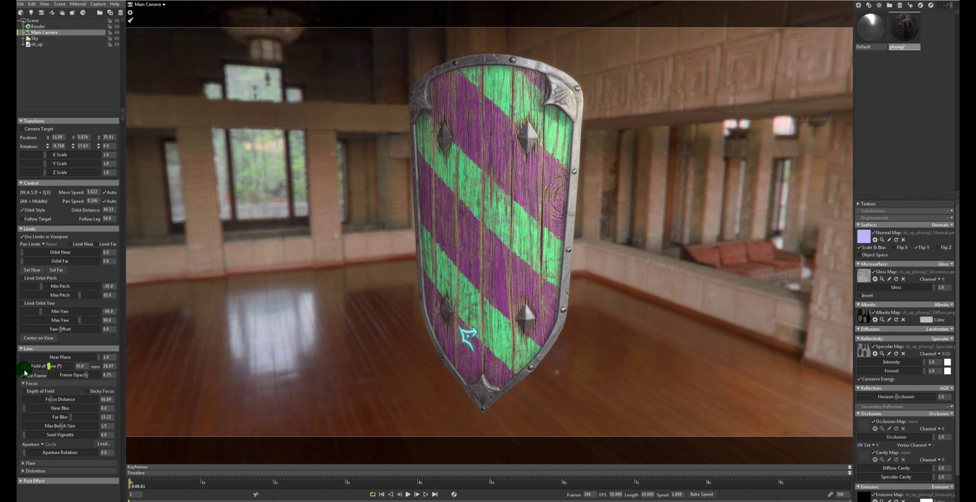
click(22, 375)
click(22, 376)
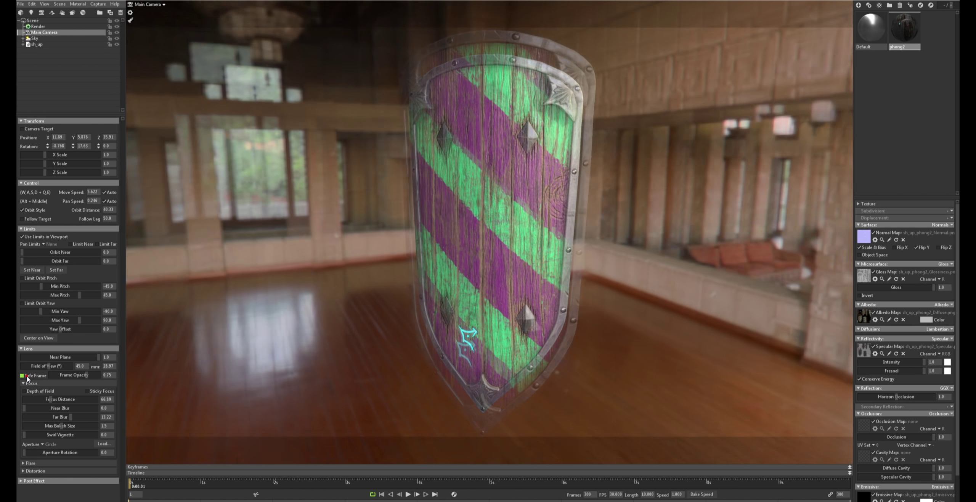
click(26, 376)
click(26, 377)
click(26, 377)
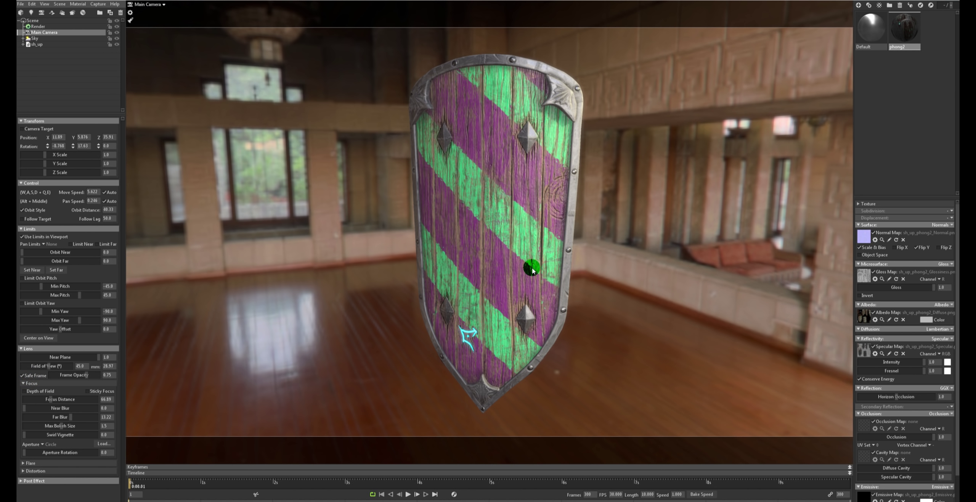
mouse_move(533, 271)
shift+mouse_down()
mouse_move(436, 261)
mouse_move(467, 263)
shift+mouse_up()
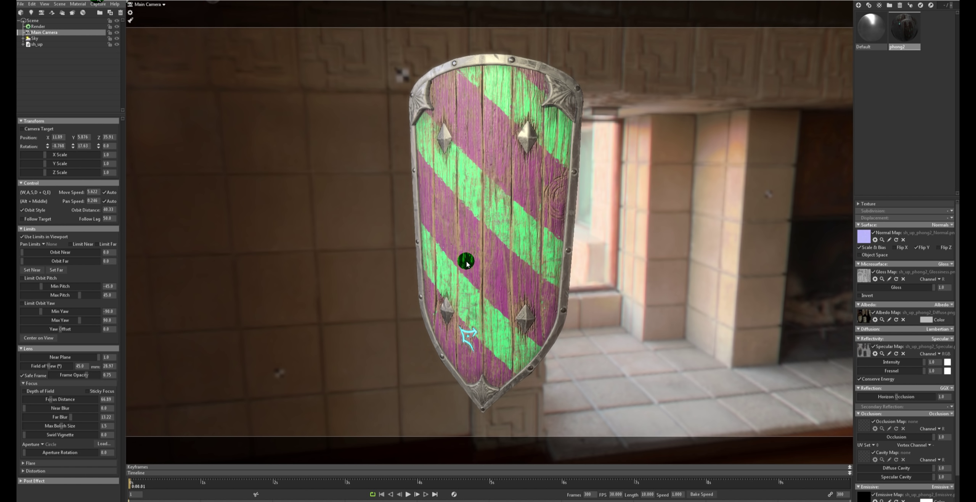
Step: Open the Capture Settings and Video export dialogs, dismissing both without changes
click(95, 5)
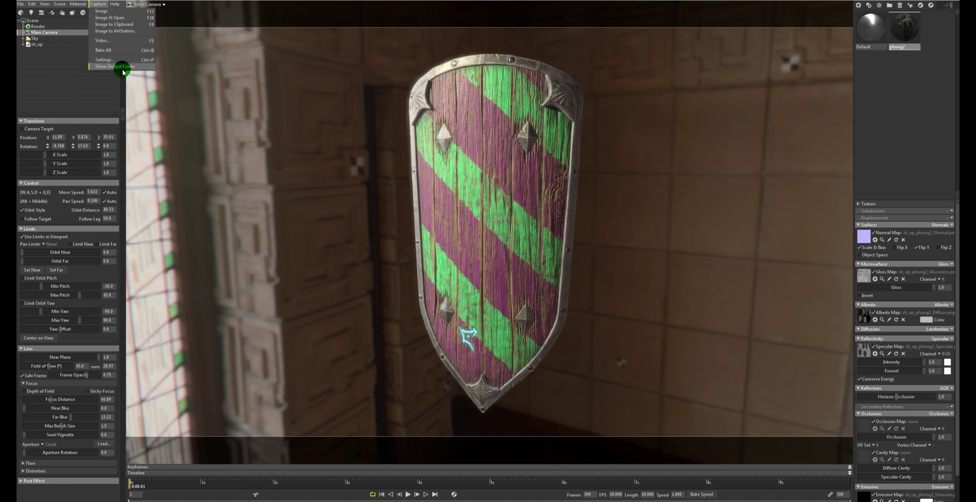
click(124, 58)
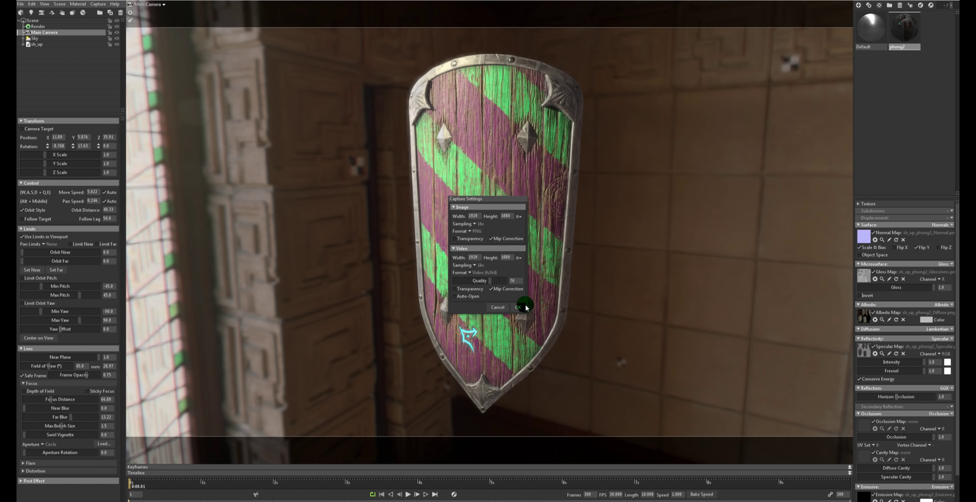
click(498, 309)
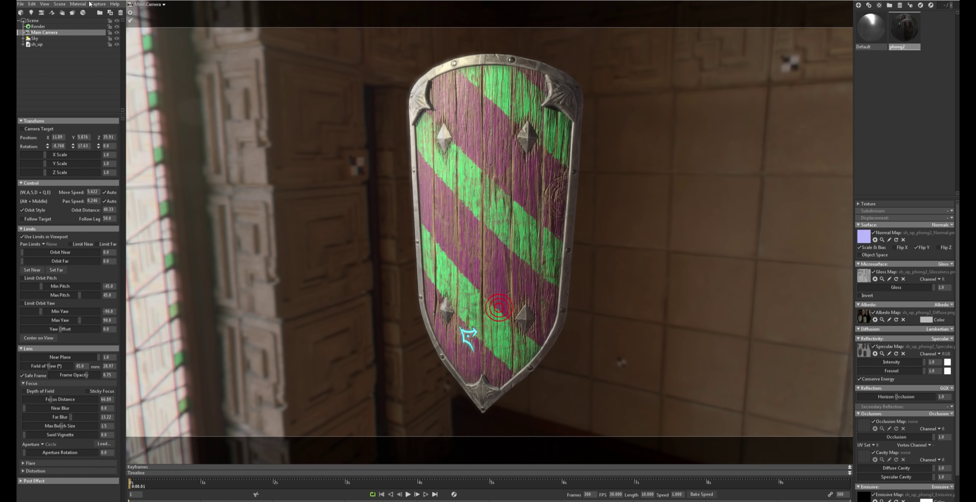
click(98, 4)
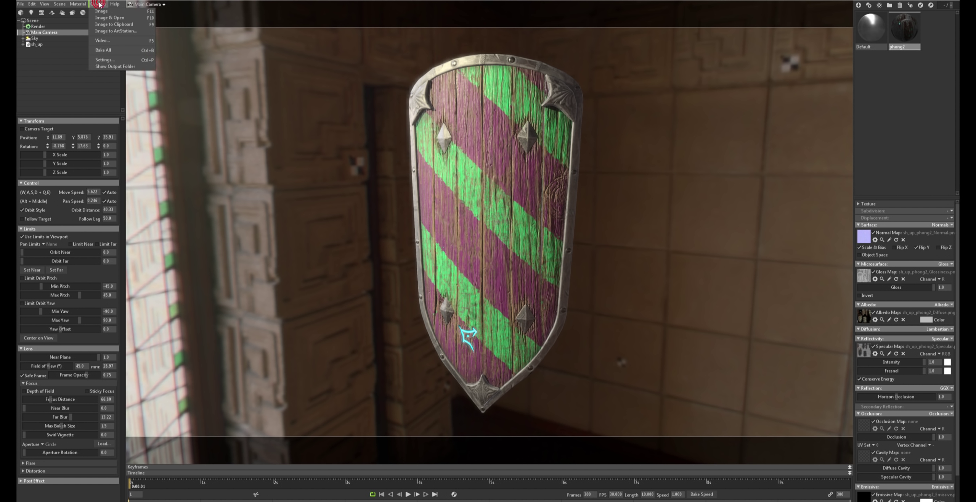
click(110, 41)
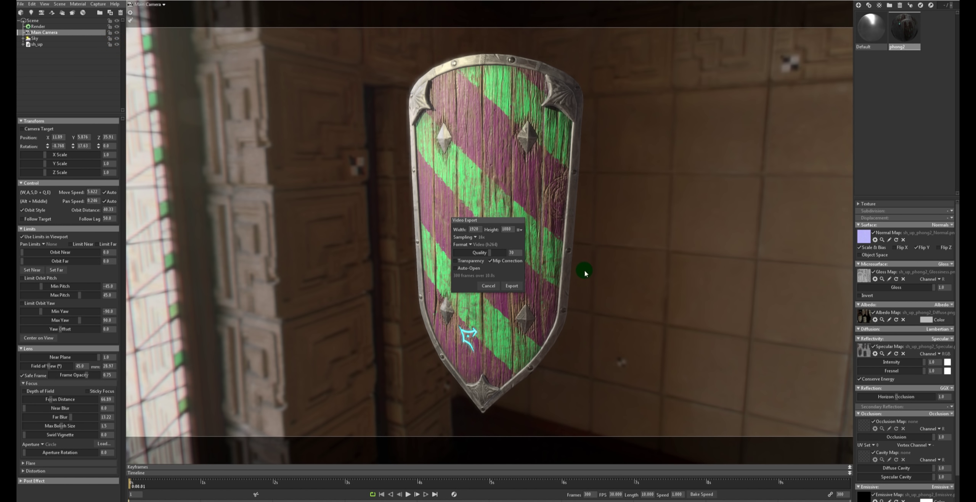
click(492, 285)
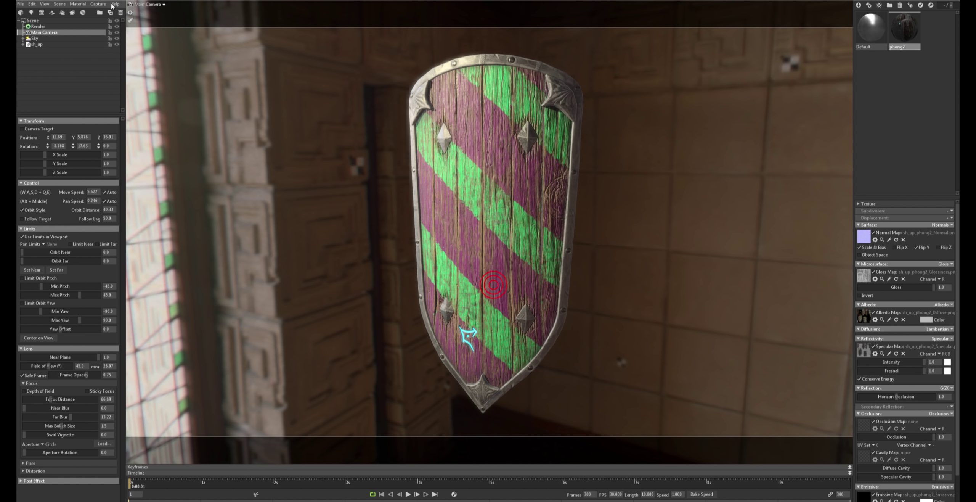
Step: Capture a still image of the striped shield and glance at the export folder
click(98, 5)
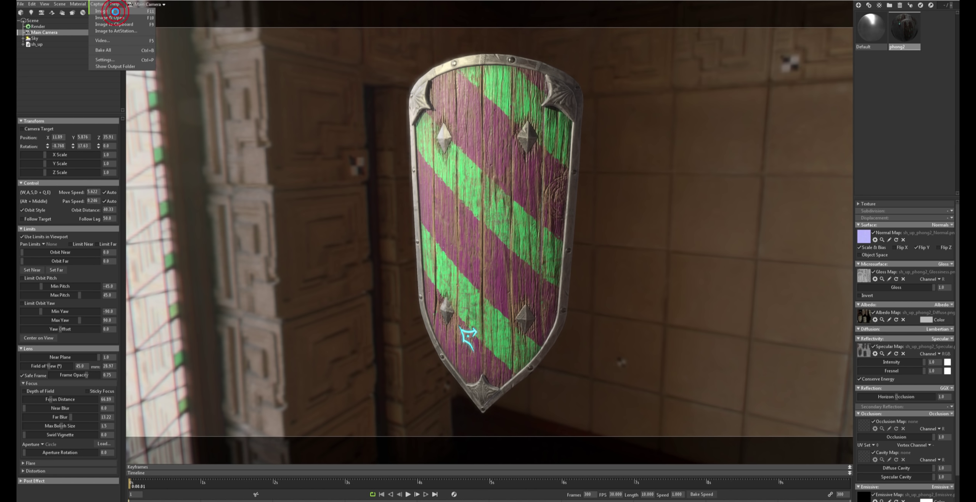
click(115, 11)
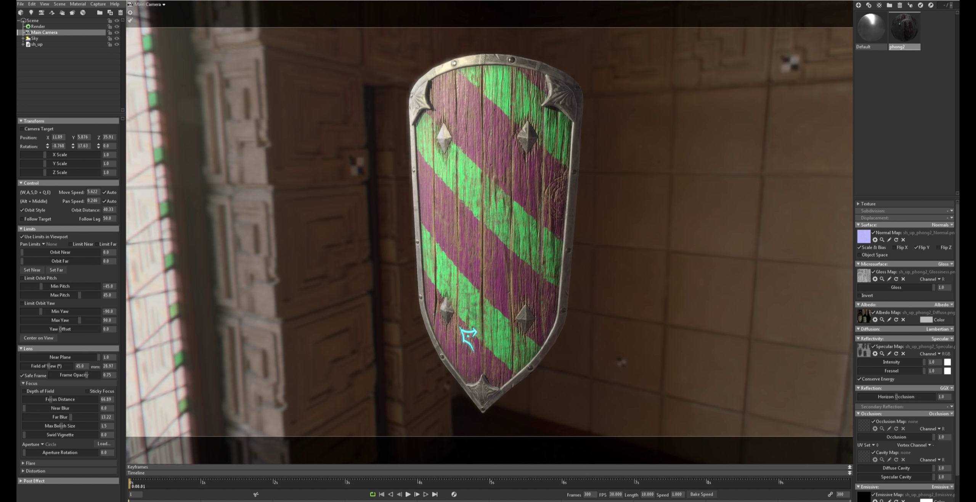
mouse_move(313, 499)
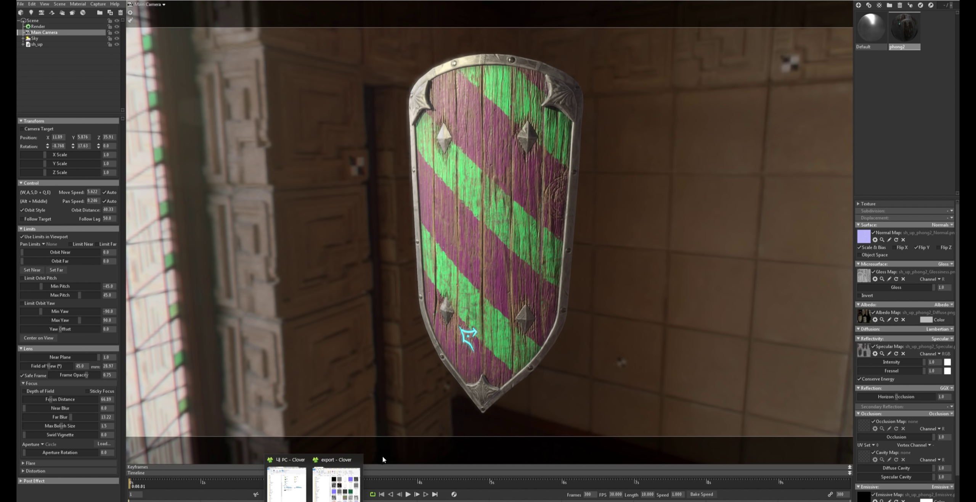
click(336, 477)
click(112, 5)
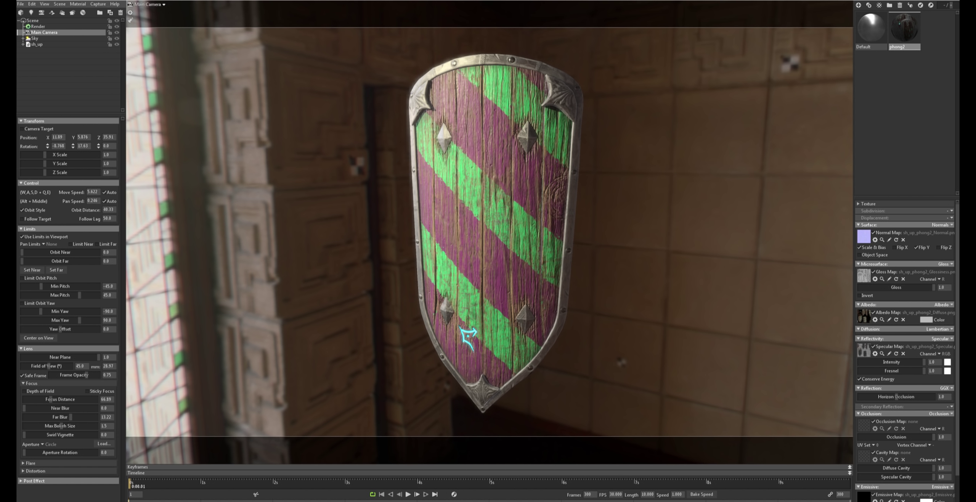
scroll(536, 143, up, 3)
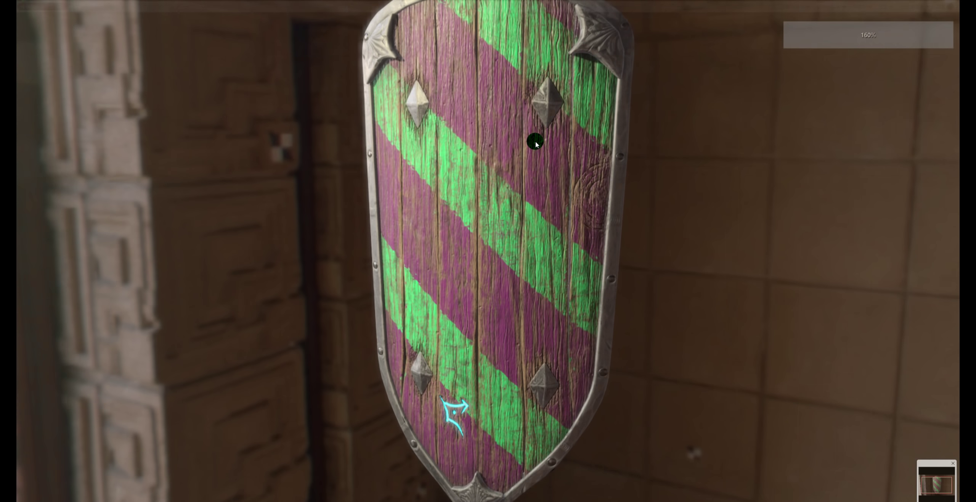
scroll(535, 143, up, 2)
scroll(534, 189, up, 2)
drag(538, 203, 525, 244)
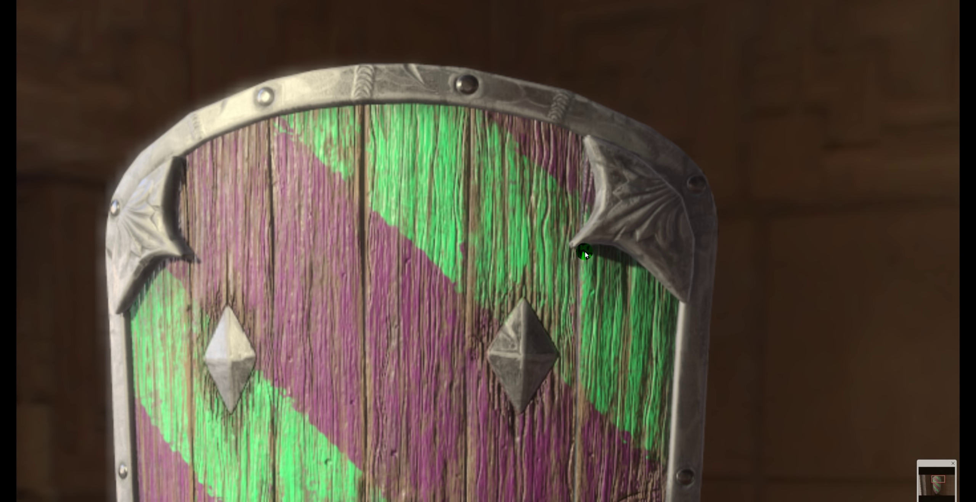
scroll(585, 250, down, 3)
scroll(510, 296, down, 2)
scroll(476, 333, down, 2)
drag(472, 345, 489, 213)
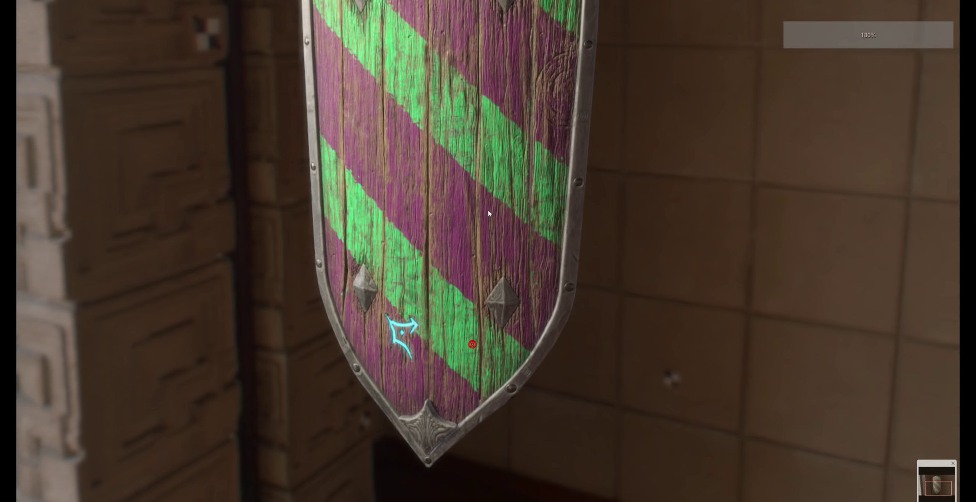
scroll(489, 212, down, 3)
double_click(460, 52)
drag(492, 42, 272, 43)
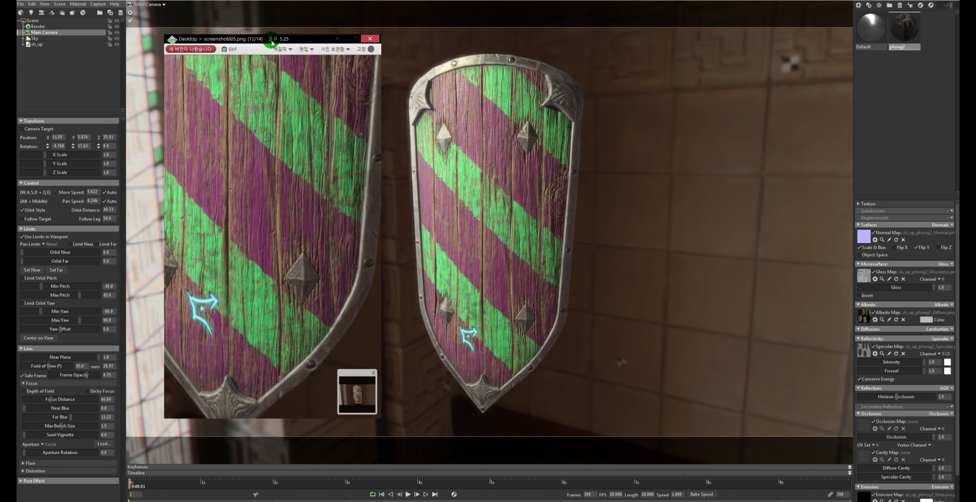
scroll(294, 181, down, 2)
scroll(305, 181, down, 3)
scroll(305, 190, up, 3)
scroll(308, 199, up, 2)
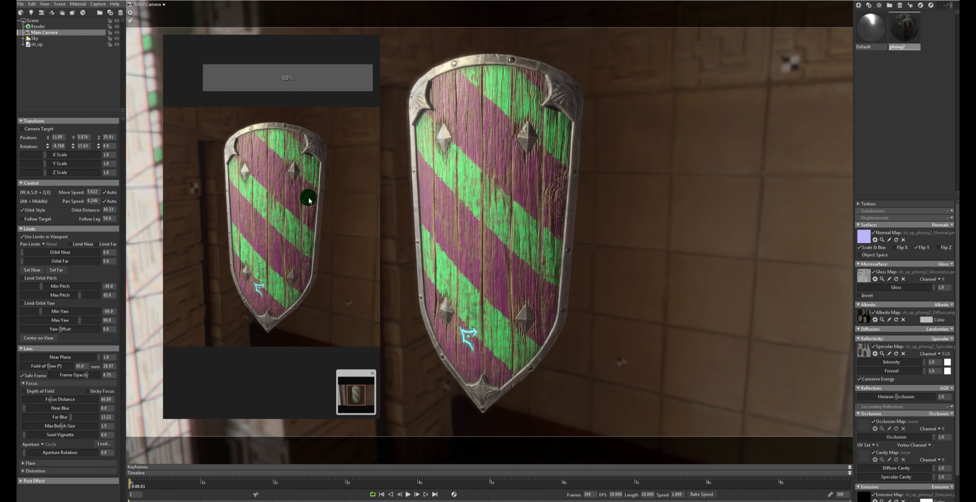
scroll(309, 199, up, 1)
scroll(317, 171, up, 2)
scroll(324, 145, up, 2)
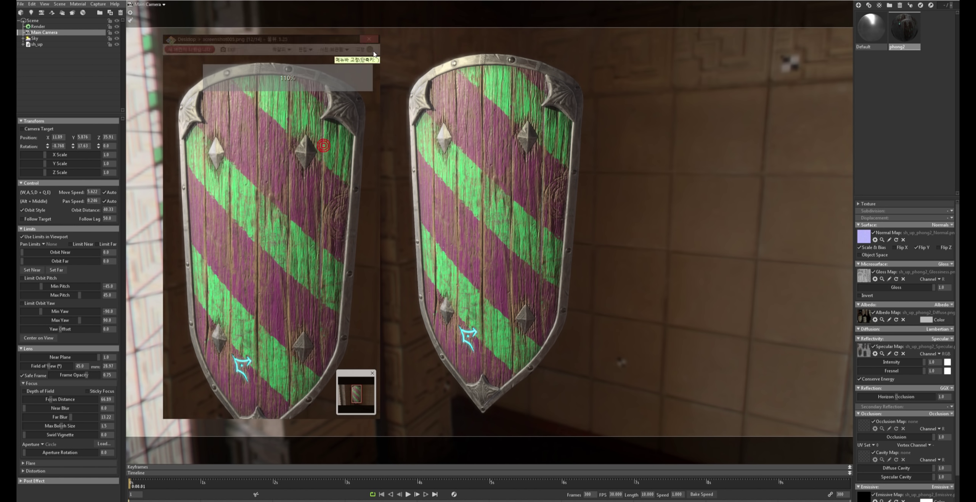
click(371, 40)
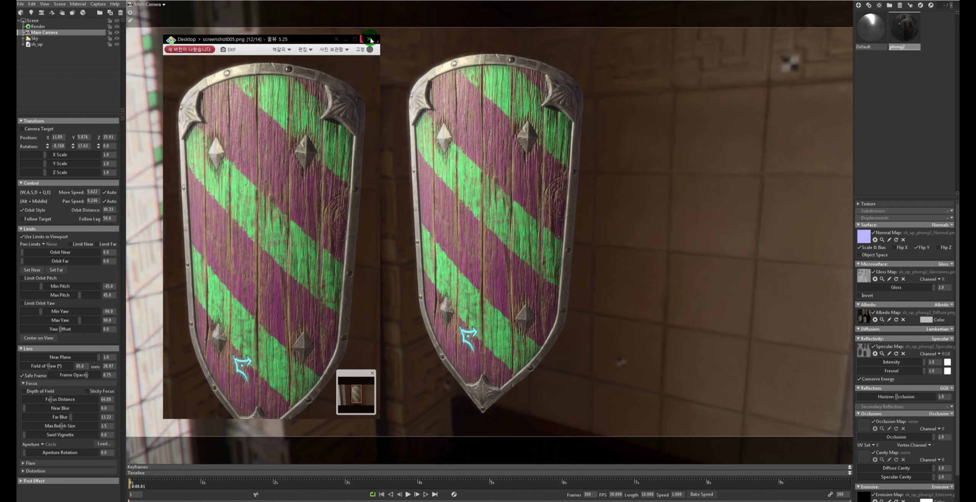
click(371, 40)
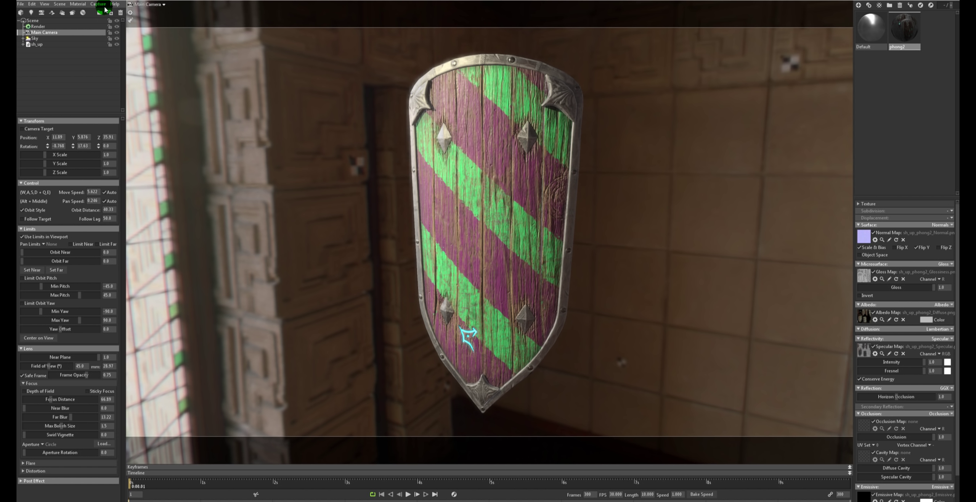
Step: Set image captures to 4096×4096 with 16x sampling, then rotate the sky so a city window backs the shield
click(104, 4)
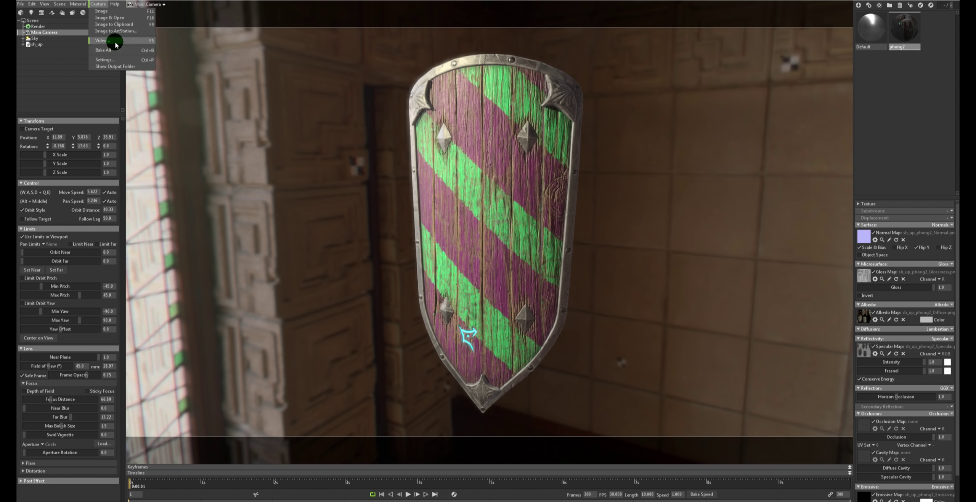
click(119, 60)
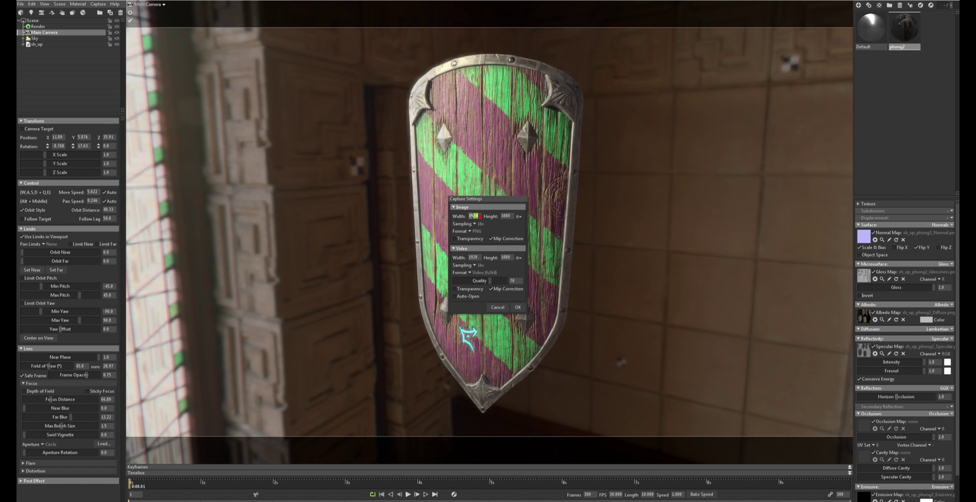
text(6)
key(Tab)
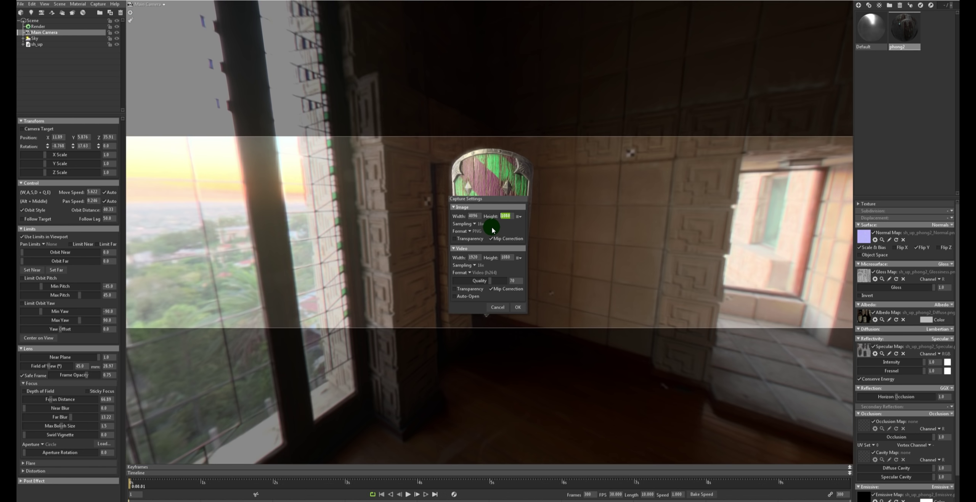
text(4096)
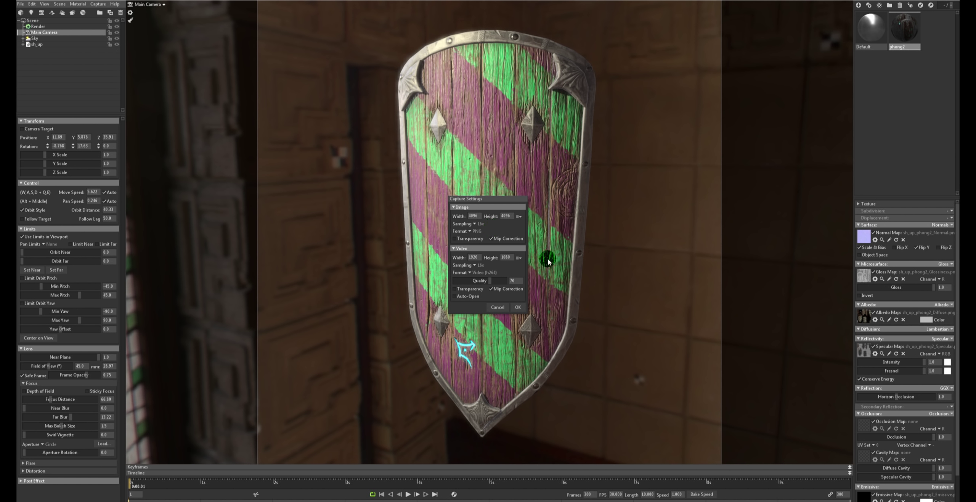
click(475, 224)
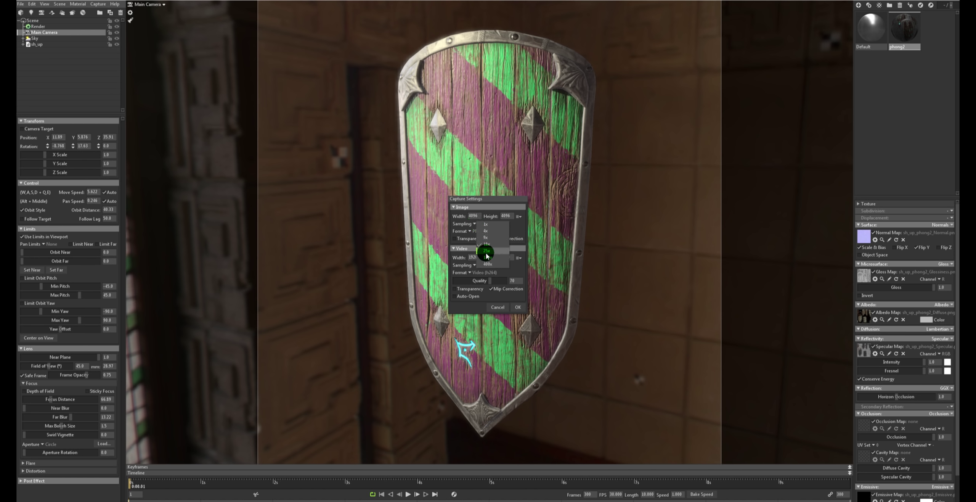
click(490, 197)
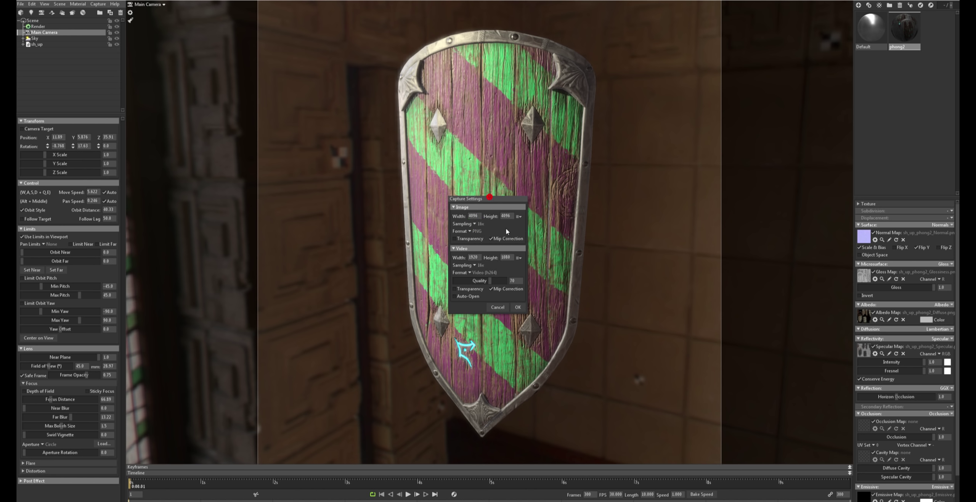
click(523, 307)
click(518, 309)
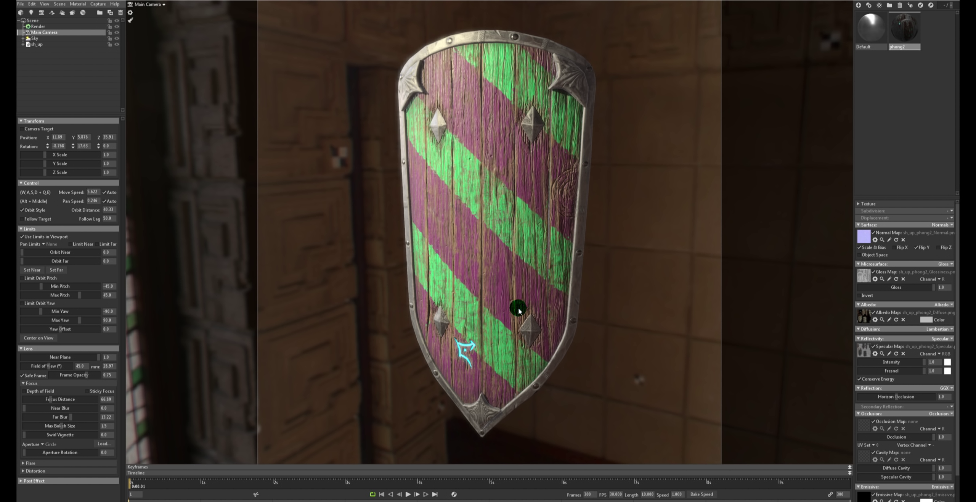
shift+right_drag(497, 196, 467, 192)
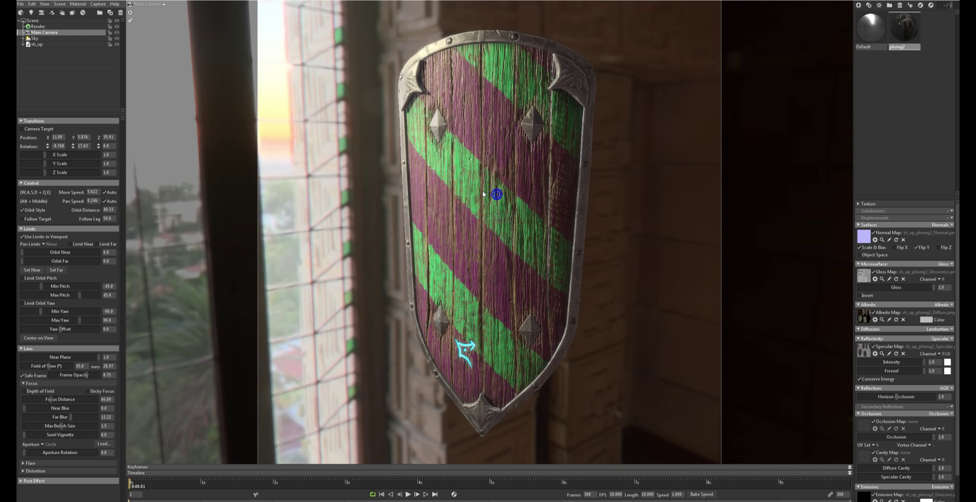
click(98, 3)
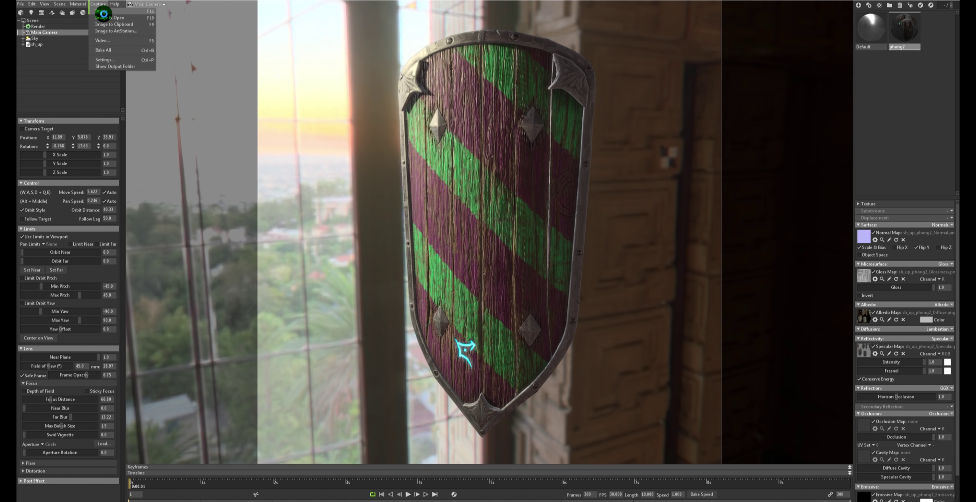
Step: Render a high-resolution shield still, zoom through the screenshot, then close it and reselect the shield
click(104, 14)
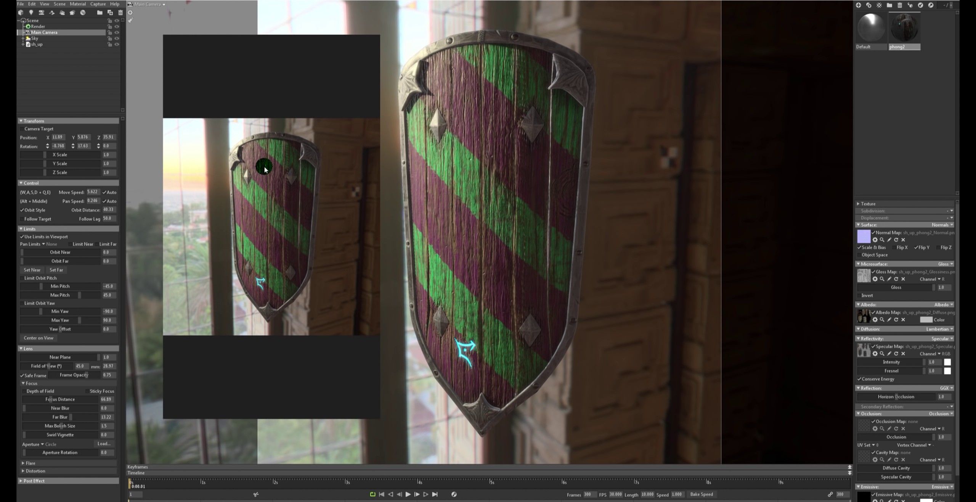
scroll(265, 169, up, 5)
scroll(276, 200, down, 2)
scroll(281, 192, down, 3)
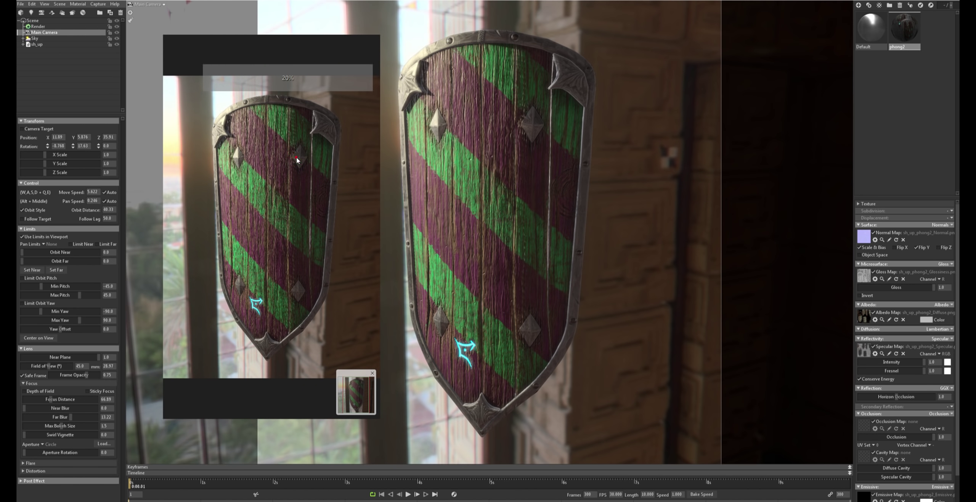
scroll(296, 157, up, 5)
scroll(294, 135, down, 2)
scroll(291, 162, up, 1)
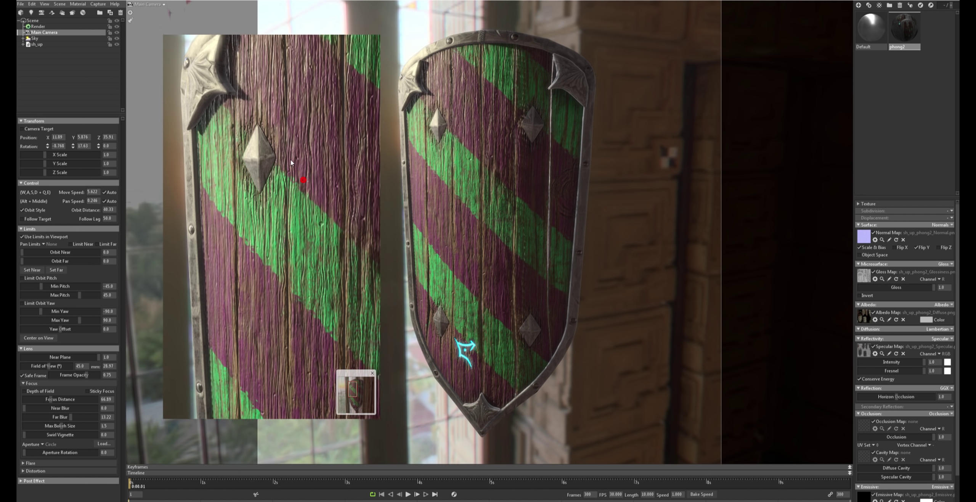
scroll(301, 203, down, 3)
scroll(301, 203, up, 3)
scroll(301, 203, down, 2)
scroll(316, 131, up, 3)
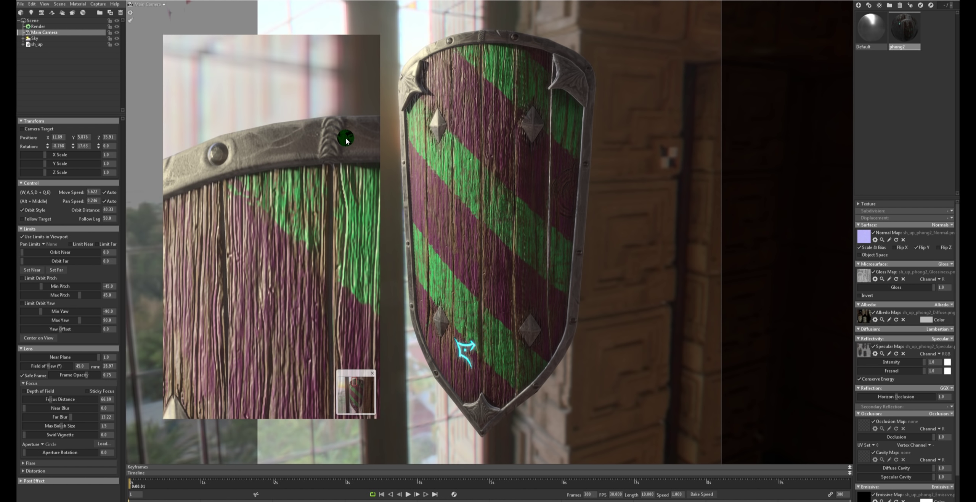
scroll(343, 136, down, 2)
scroll(307, 183, up, 3)
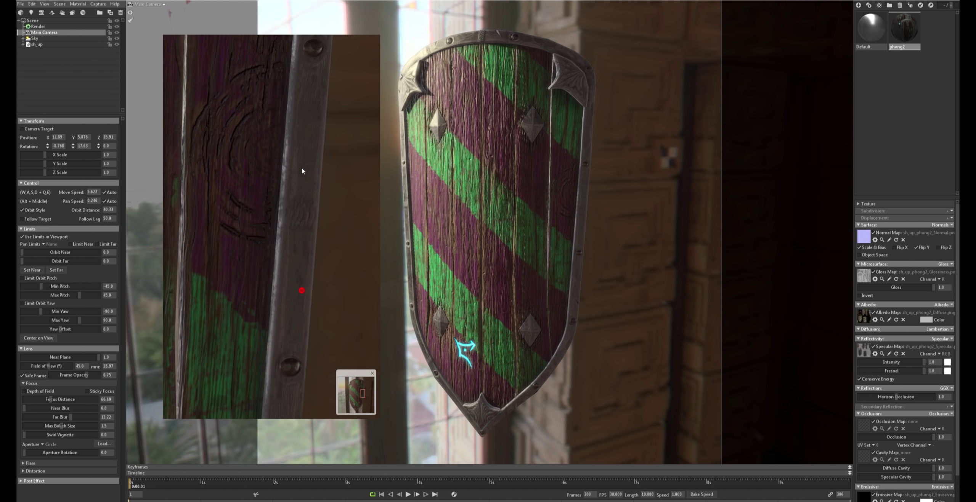
scroll(307, 218, down, 2)
scroll(301, 267, up, 2)
scroll(362, 236, up, 1)
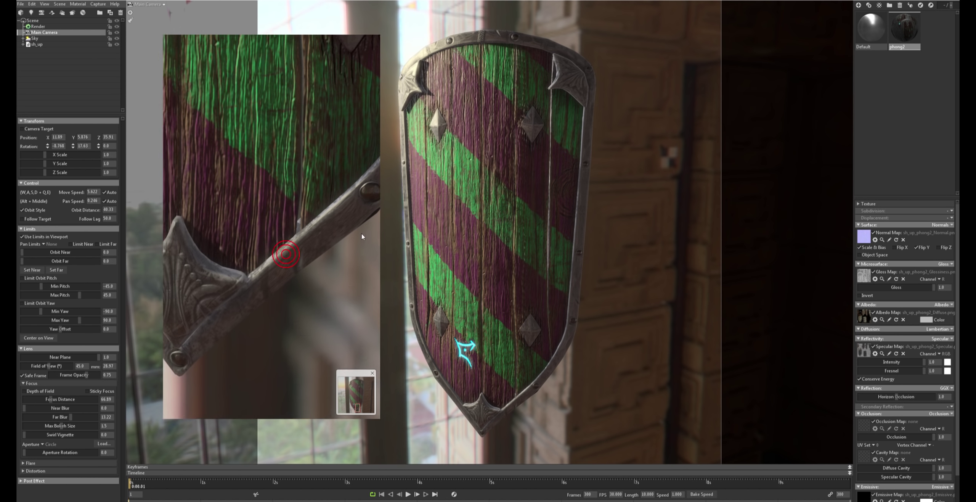
scroll(363, 236, down, 2)
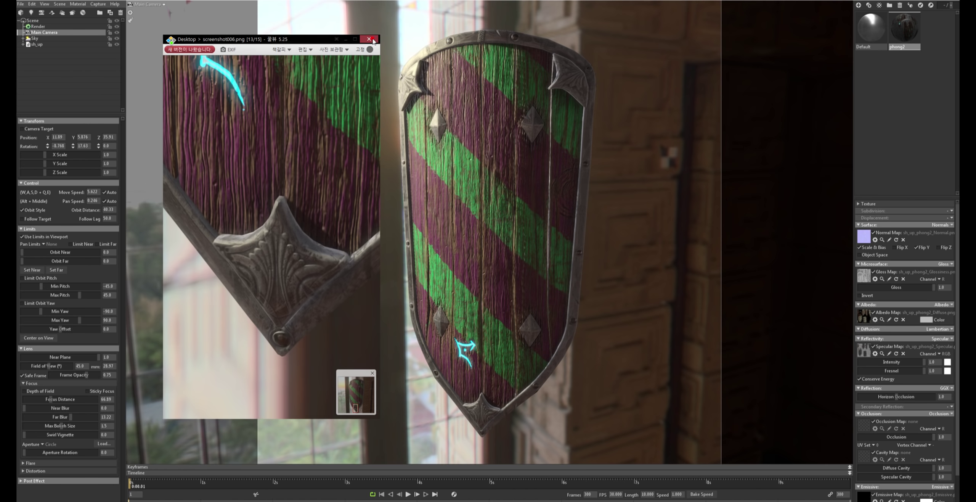
click(373, 41)
click(465, 160)
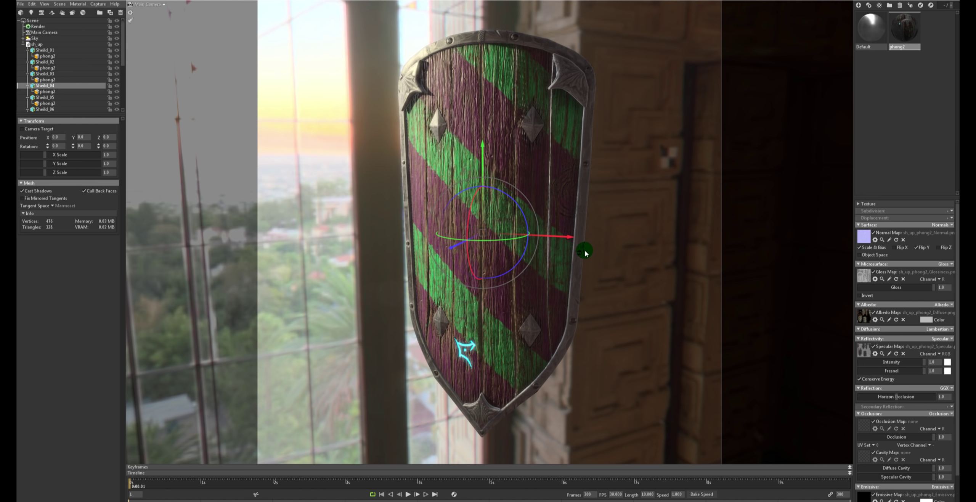
Step: Deselect the shield and rotate the sky lighting around it
click(728, 263)
shift+right_drag(650, 268, 529, 251)
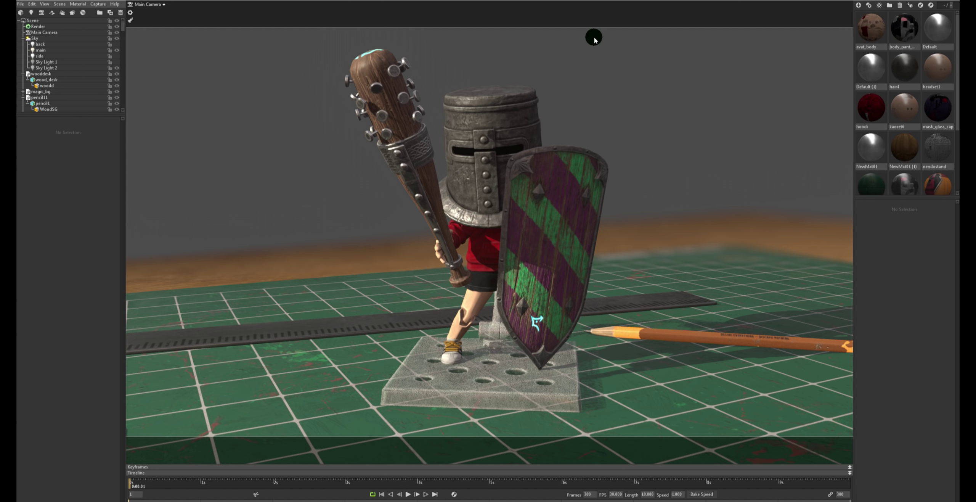
Step: Pull back to a high view of the whole desk and show the Main Camera settings under Render
click(685, 291)
drag(643, 258, 639, 286)
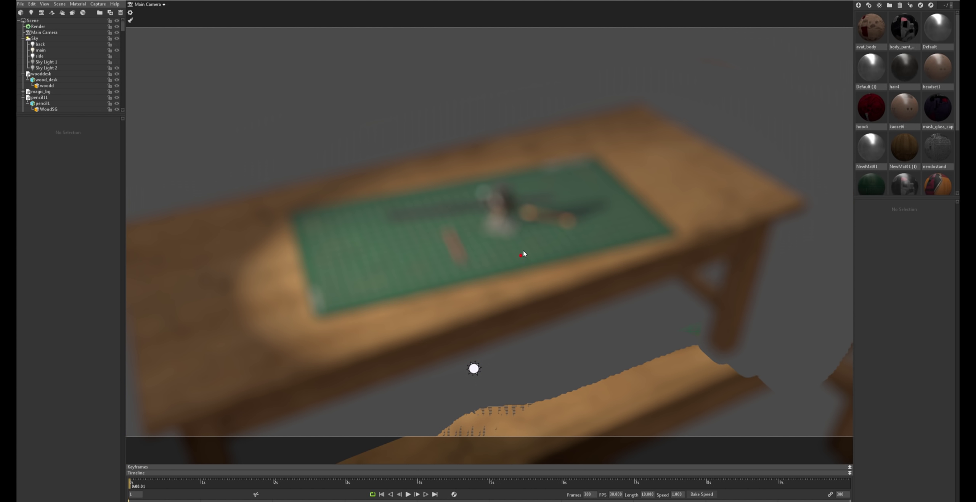
drag(523, 250, 545, 252)
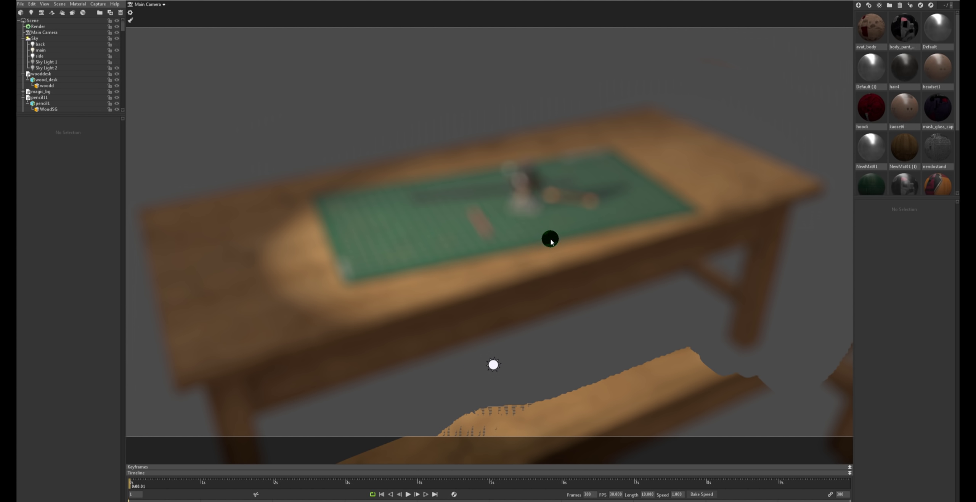
click(56, 26)
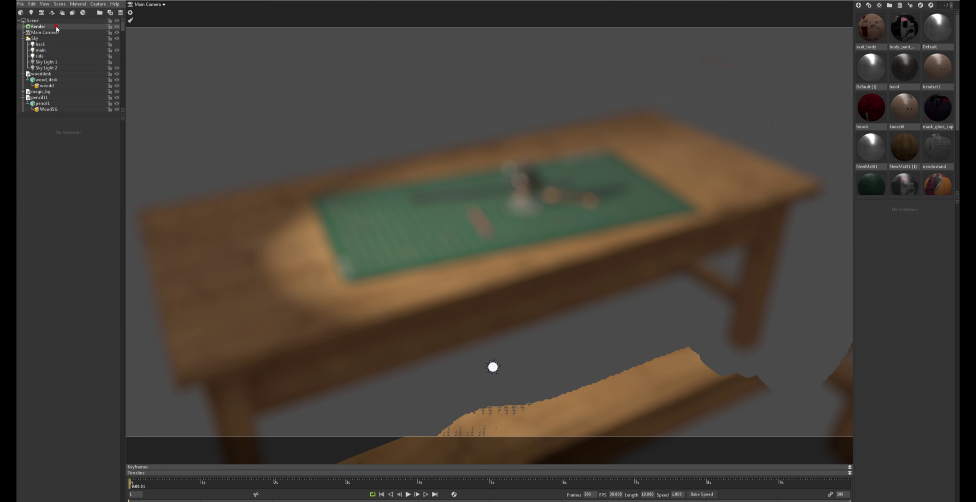
click(58, 32)
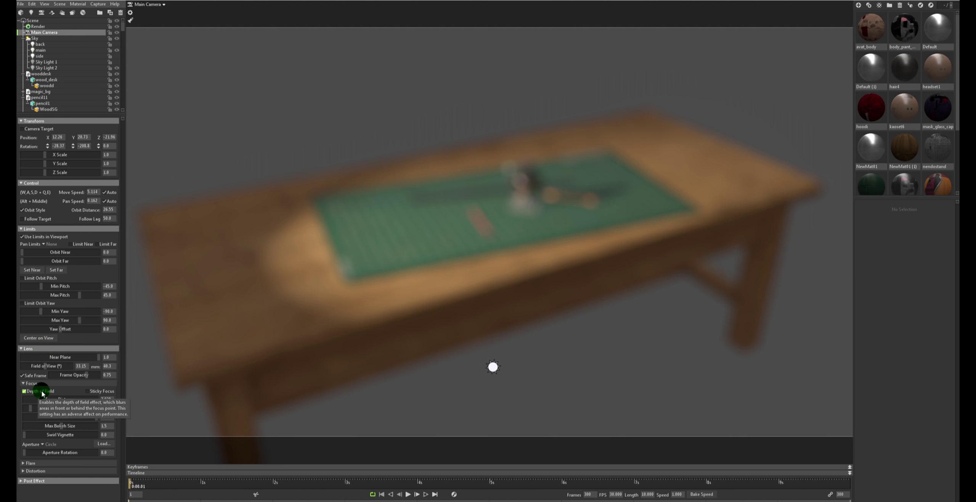
Step: Turn off the camera's depth of field and move in to a low side view of the knight
click(24, 390)
mouse_move(658, 248)
mouse_down()
mouse_move(730, 218)
mouse_move(621, 216)
mouse_move(499, 237)
mouse_move(671, 270)
mouse_move(629, 248)
mouse_up()
right_drag(629, 248, 627, 246)
drag(628, 247, 491, 211)
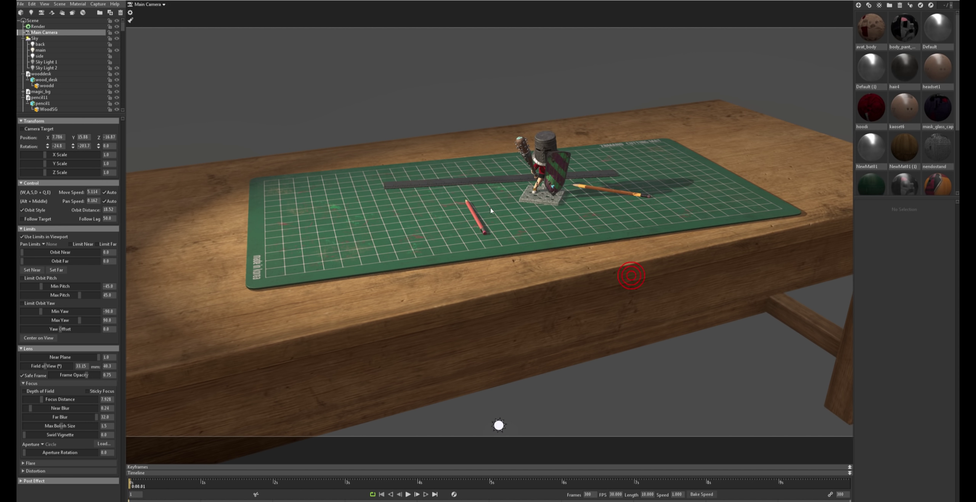
Step: Hide Sky Light 2, toggle the main light, enable the back light, and frame the knight close up
click(55, 68)
click(117, 68)
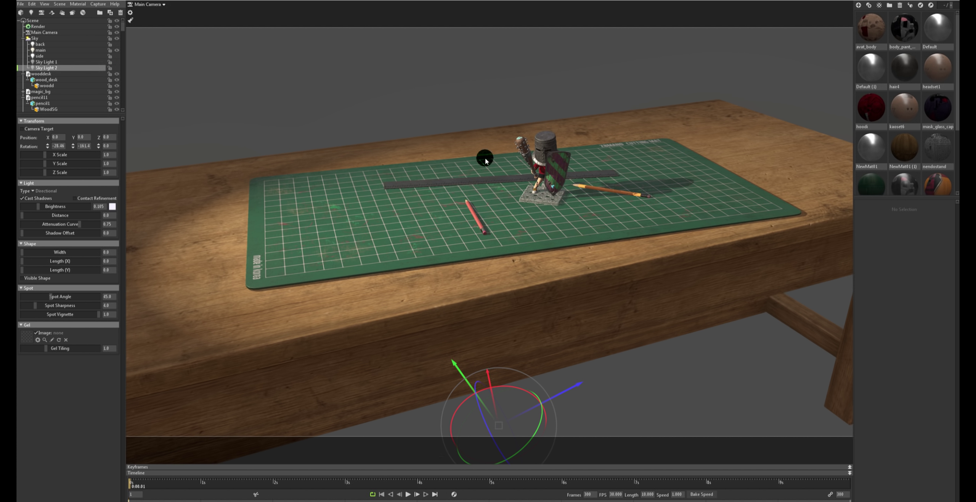
drag(682, 192, 705, 234)
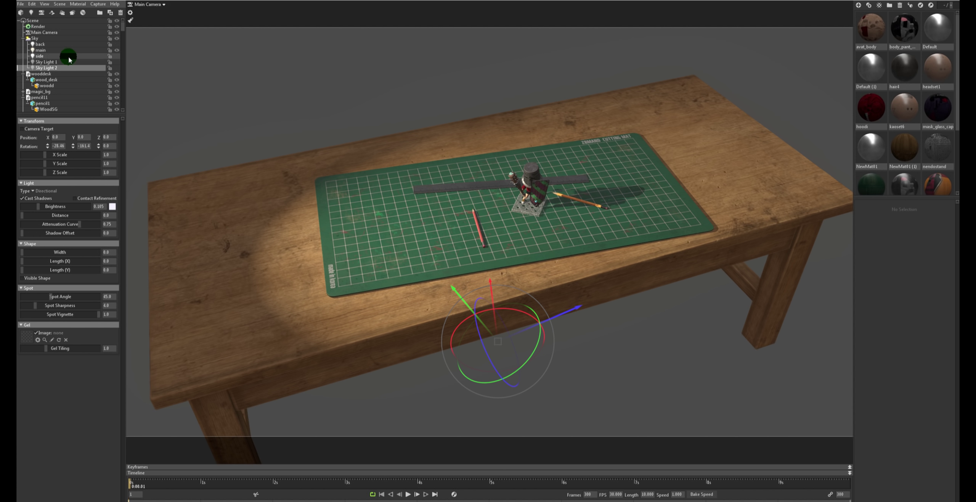
click(121, 50)
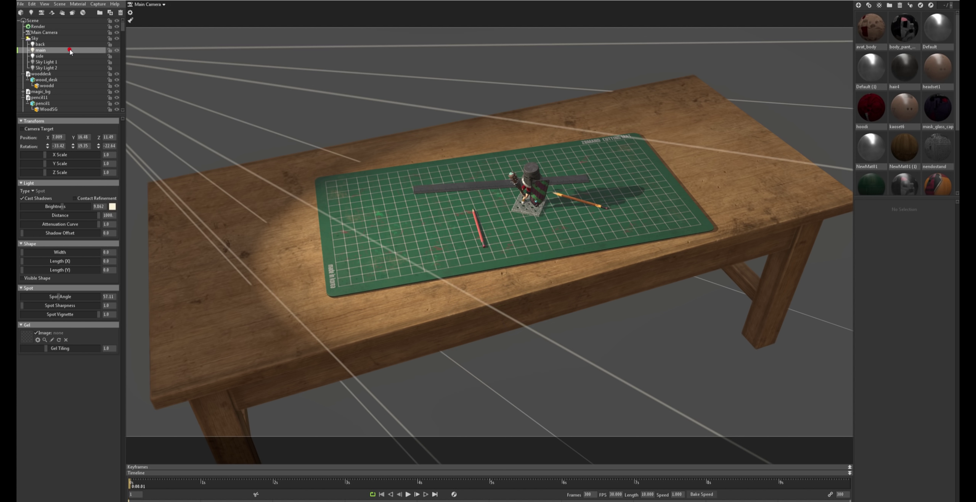
click(117, 50)
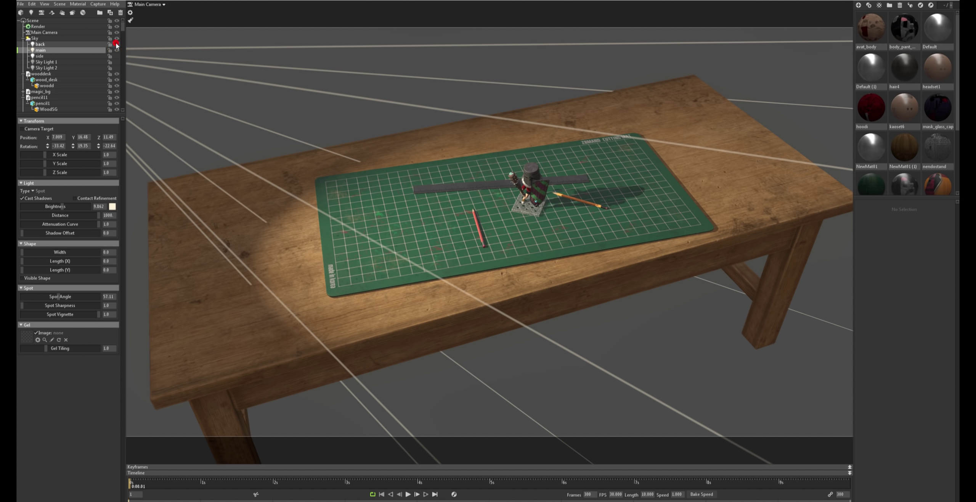
click(117, 44)
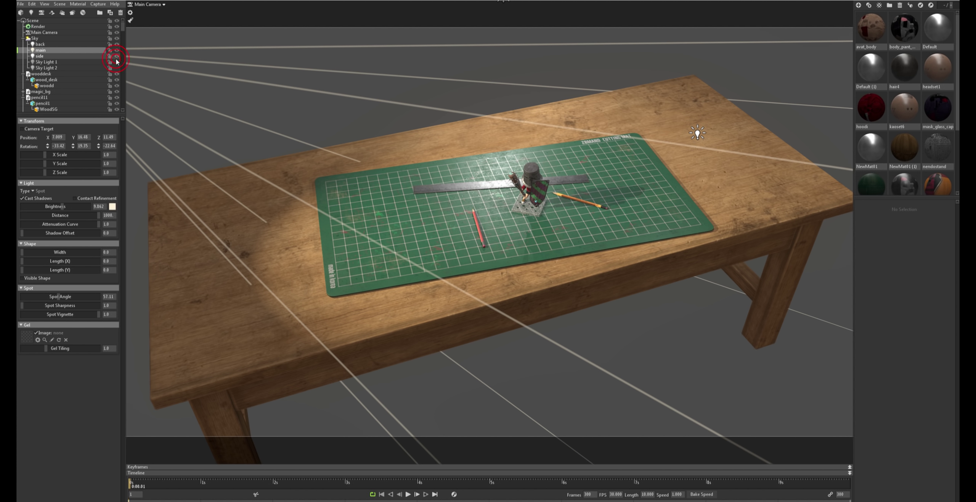
mouse_move(654, 163)
mouse_down()
mouse_move(674, 233)
mouse_move(431, 188)
mouse_move(612, 225)
mouse_move(597, 211)
mouse_up()
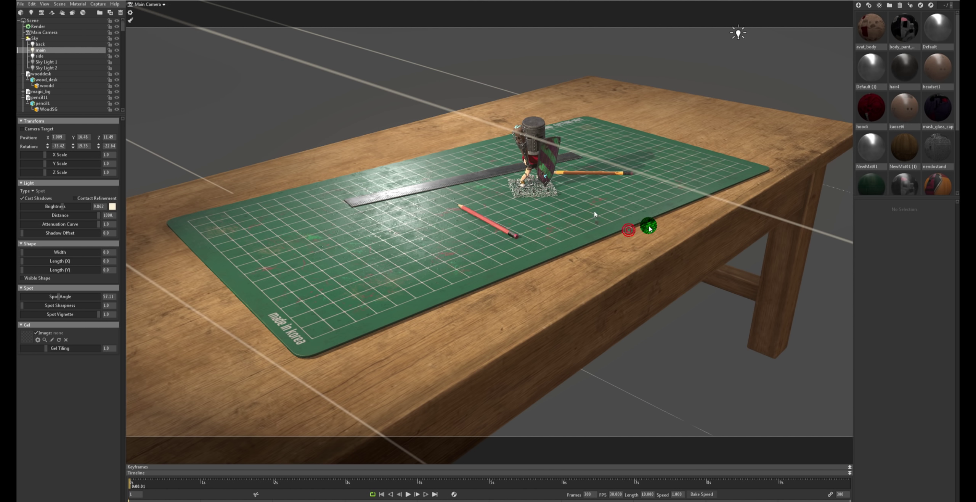
click(703, 209)
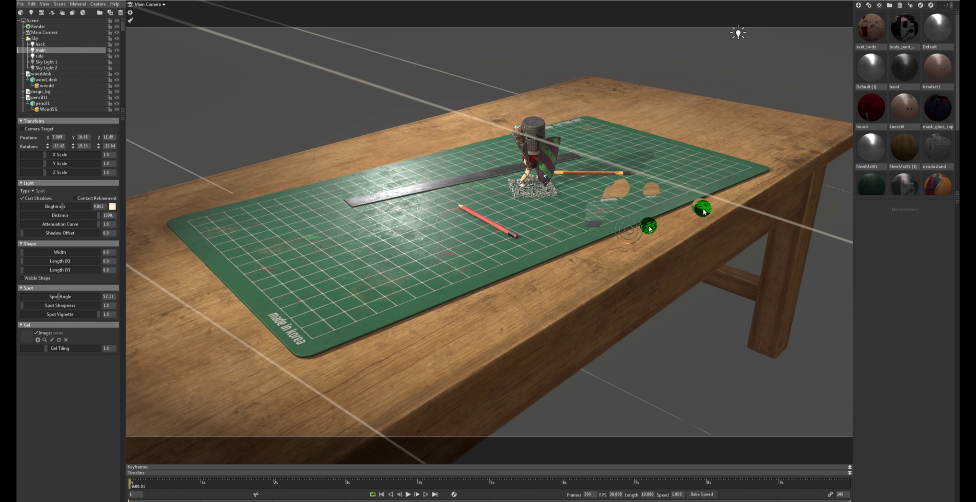
drag(667, 208, 645, 196)
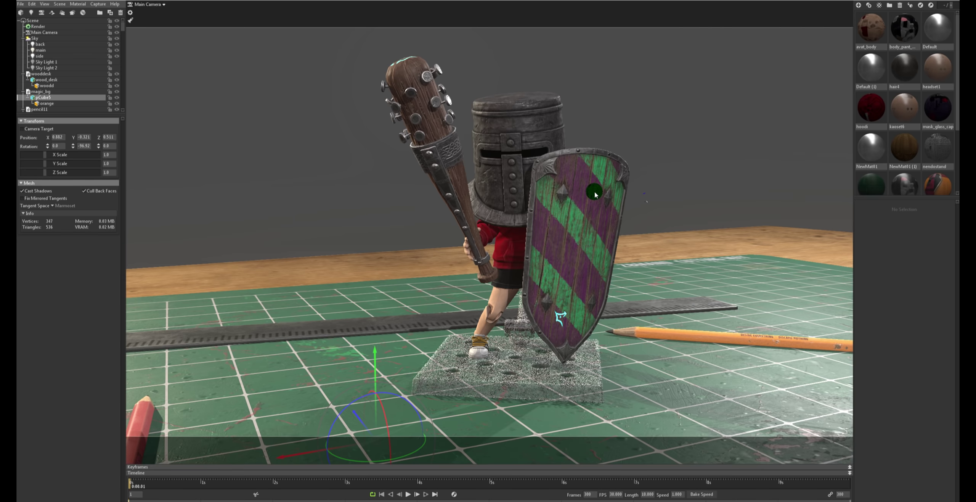
Step: Rotate the sky lighting to shift floor shadows around the knight, viewed from a low orbit
click(644, 196)
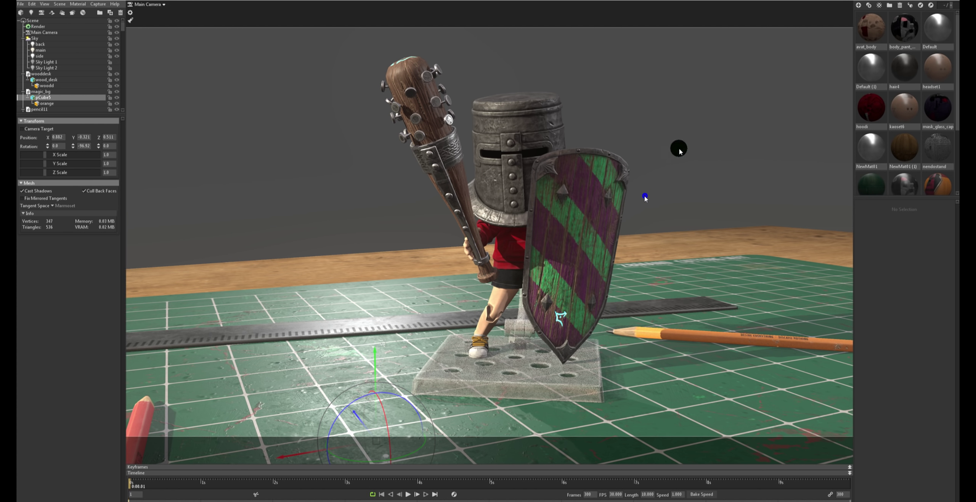
mouse_move(656, 178)
mouse_down()
mouse_move(632, 164)
mouse_move(662, 179)
mouse_up()
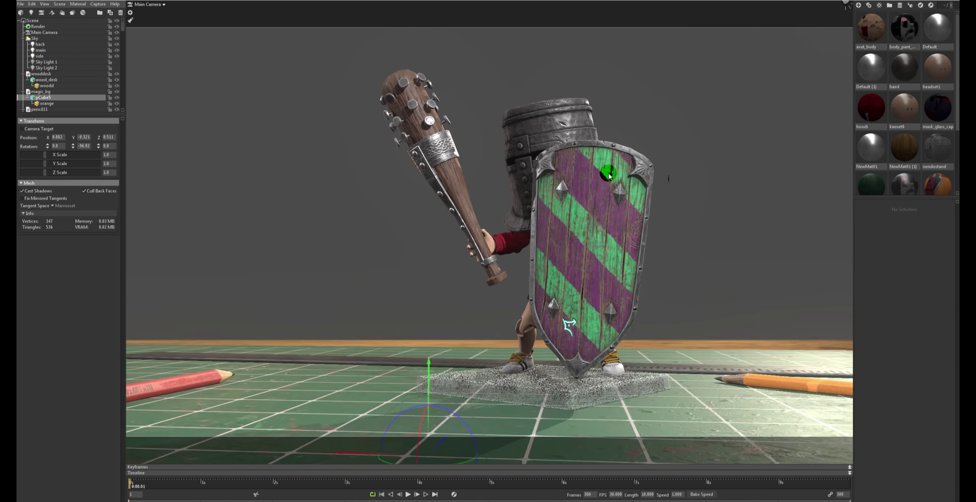
shift+drag(547, 189, 597, 160)
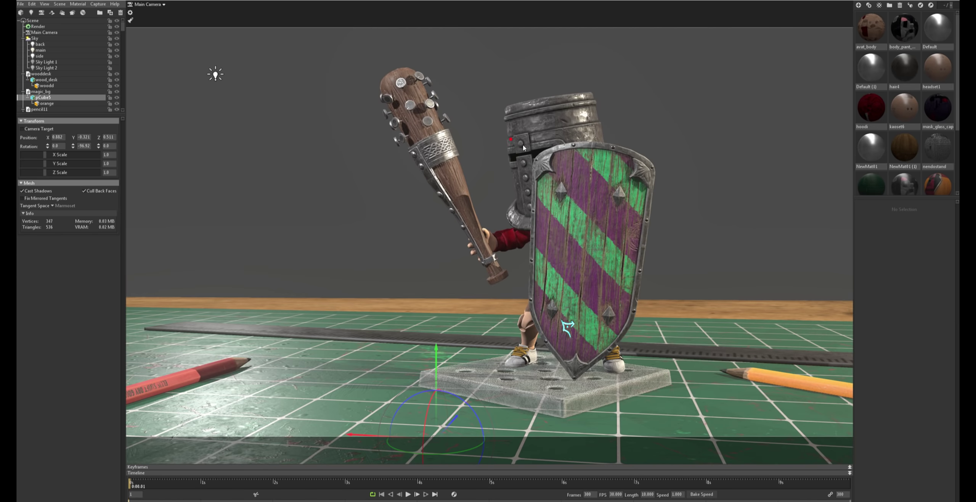
mouse_move(662, 183)
mouse_down()
mouse_move(570, 155)
mouse_move(599, 153)
mouse_move(547, 136)
mouse_move(483, 147)
mouse_move(571, 148)
mouse_move(545, 147)
mouse_up()
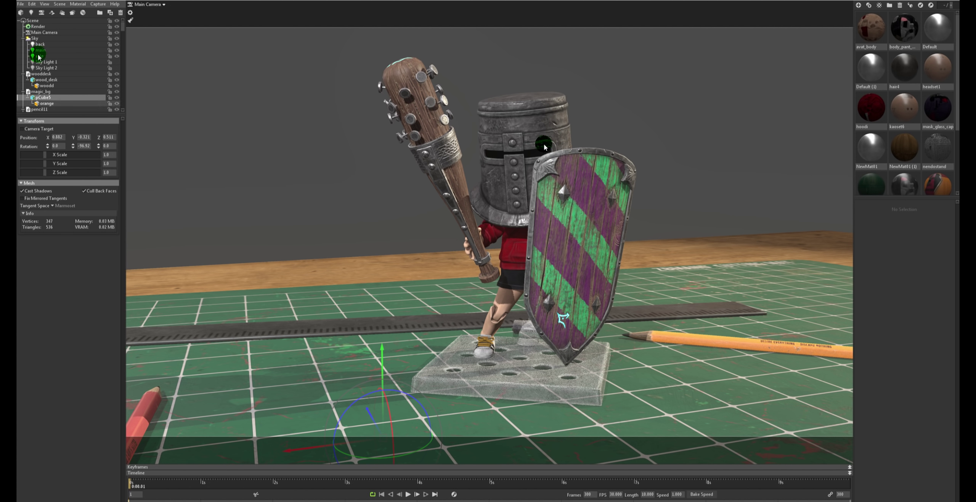
click(64, 26)
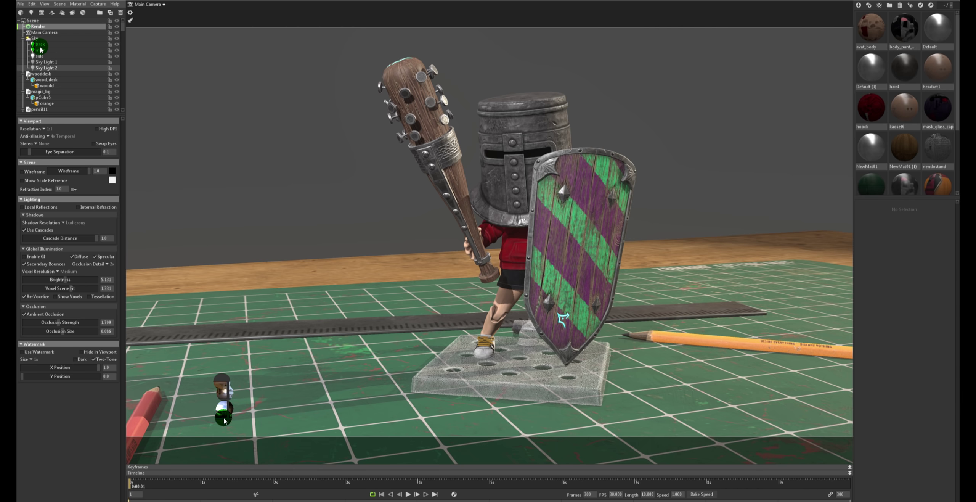
Step: Apply the Pisa Courtyard sky preset and set the backdrop mode to Ambient Sky
scroll(229, 419, down, 3)
click(250, 448)
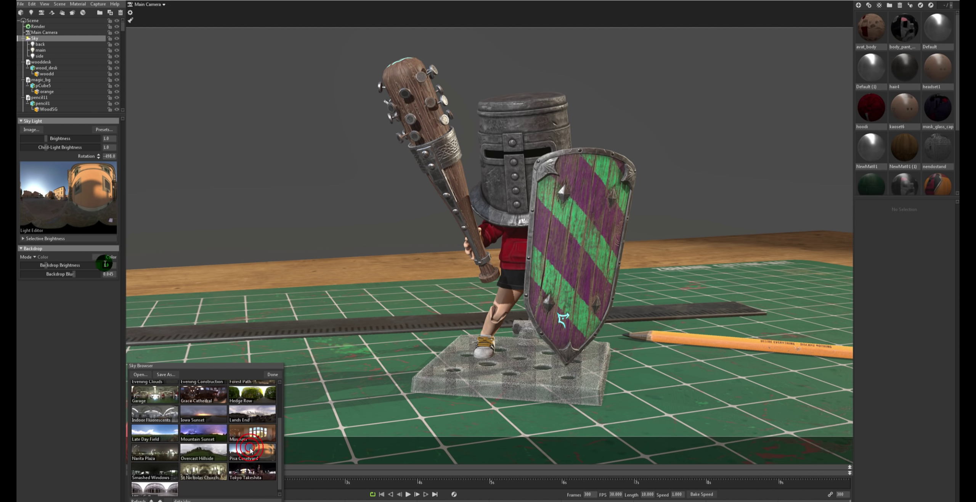
click(35, 257)
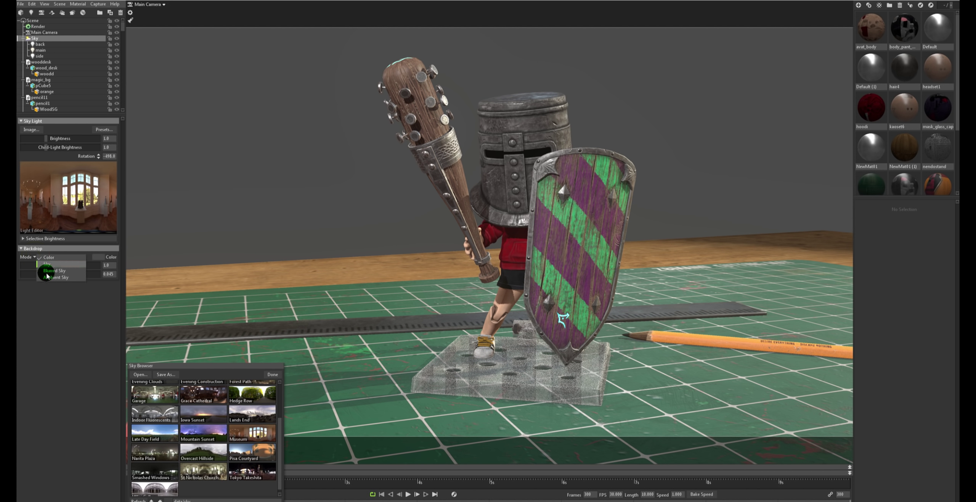
click(56, 277)
click(35, 257)
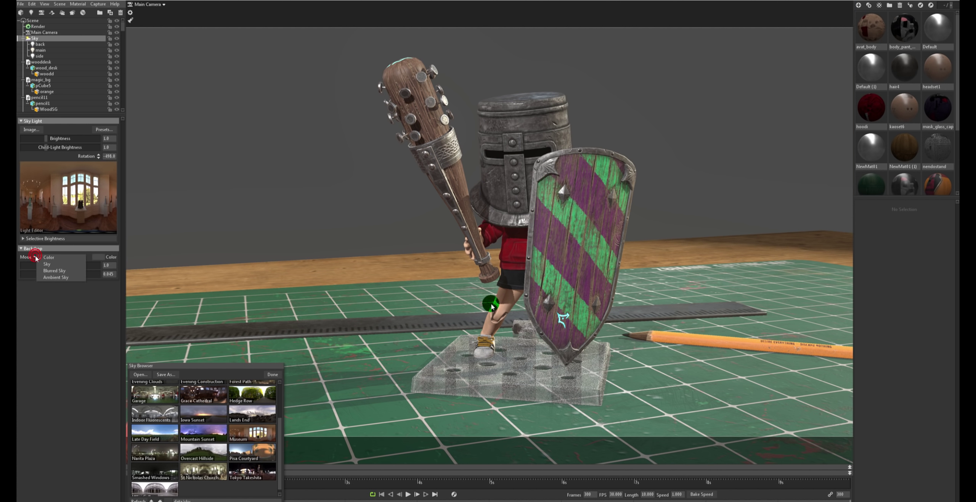
Step: Rotate the sky, drop Backdrop Blur to 0.0, and settle sky light brightness back at 1.0
drag(494, 304, 513, 313)
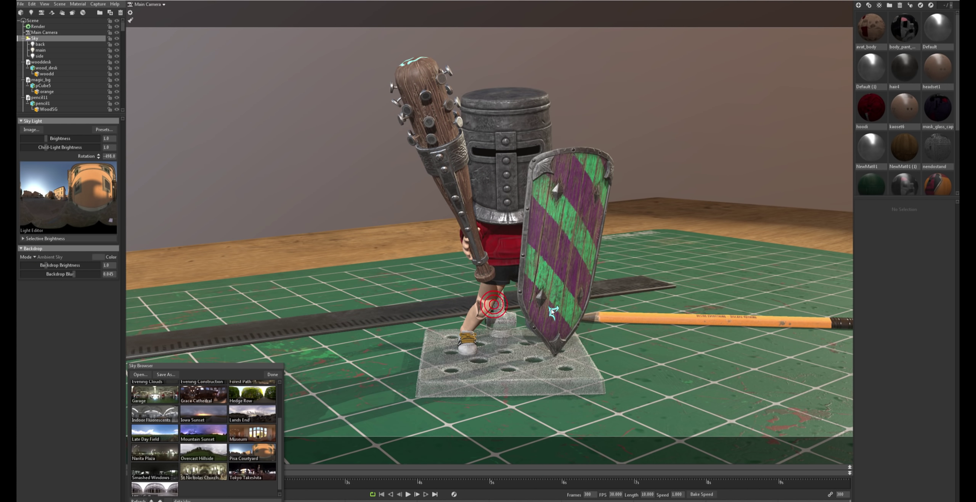
shift+right_drag(513, 313, 517, 292)
drag(68, 274, 51, 265)
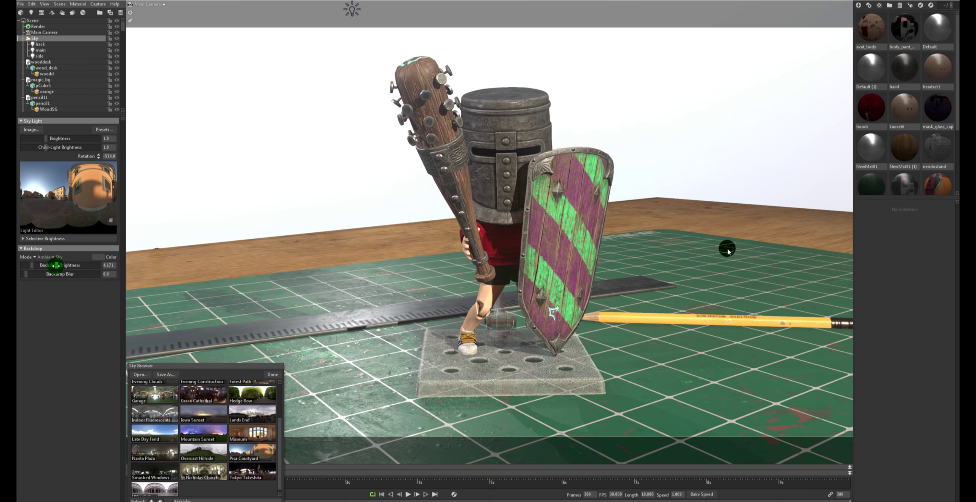
shift+right_drag(727, 248, 677, 237)
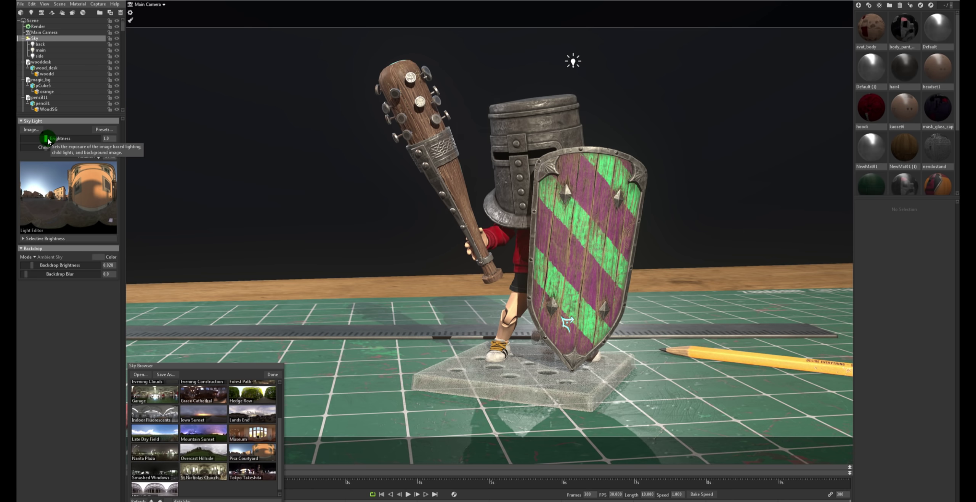
drag(48, 141, 54, 141)
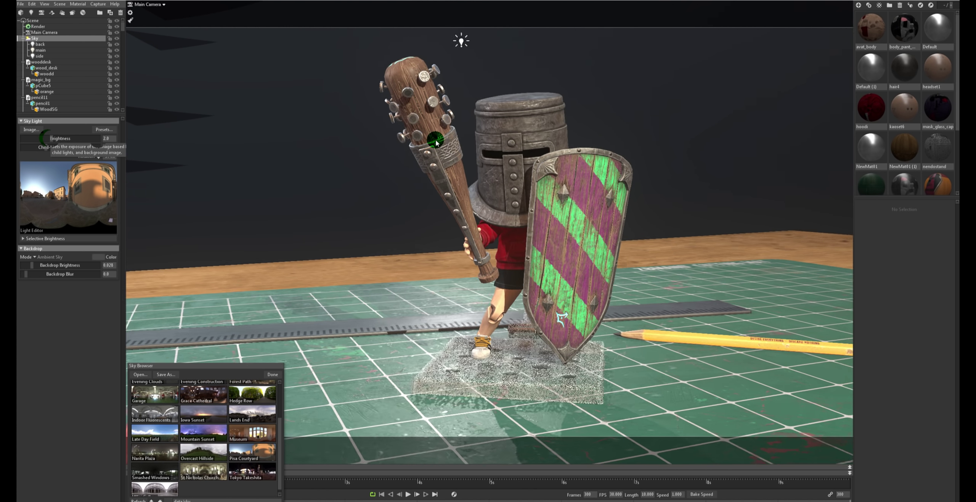
drag(53, 142, 55, 141)
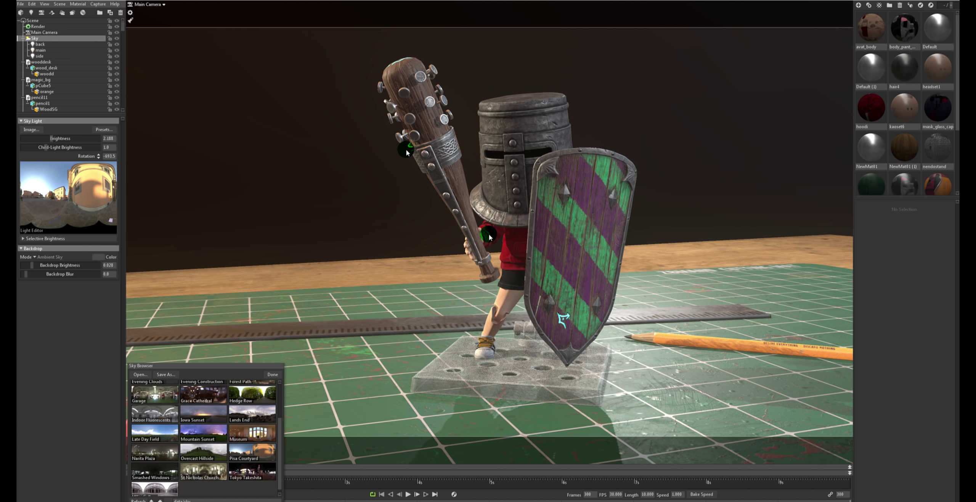
click(476, 299)
click(634, 296)
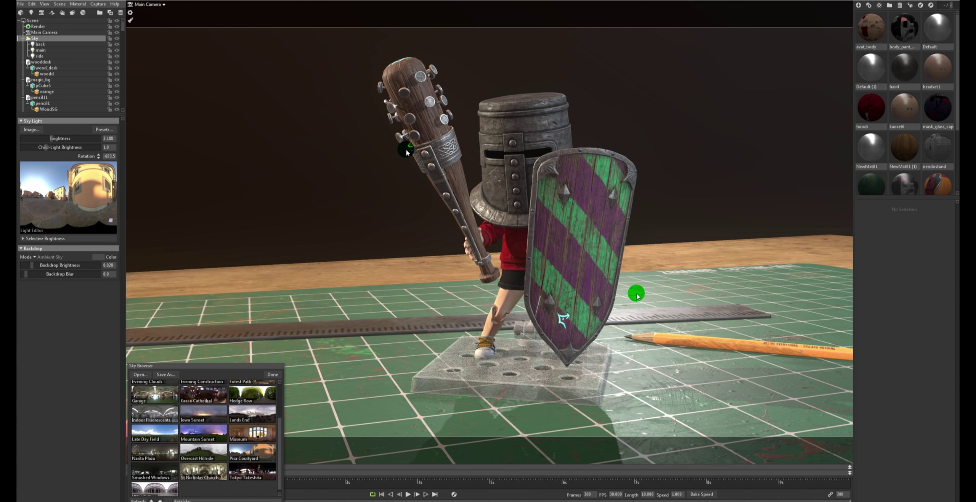
click(635, 294)
click(650, 305)
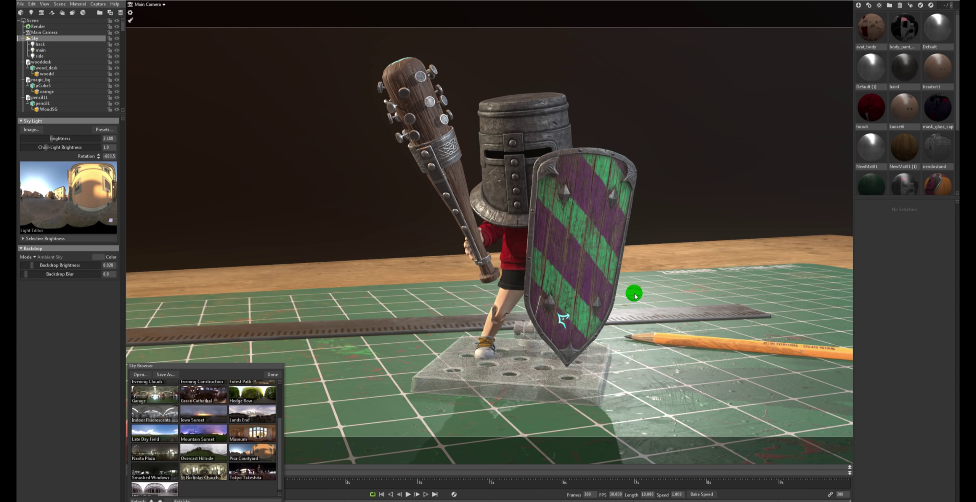